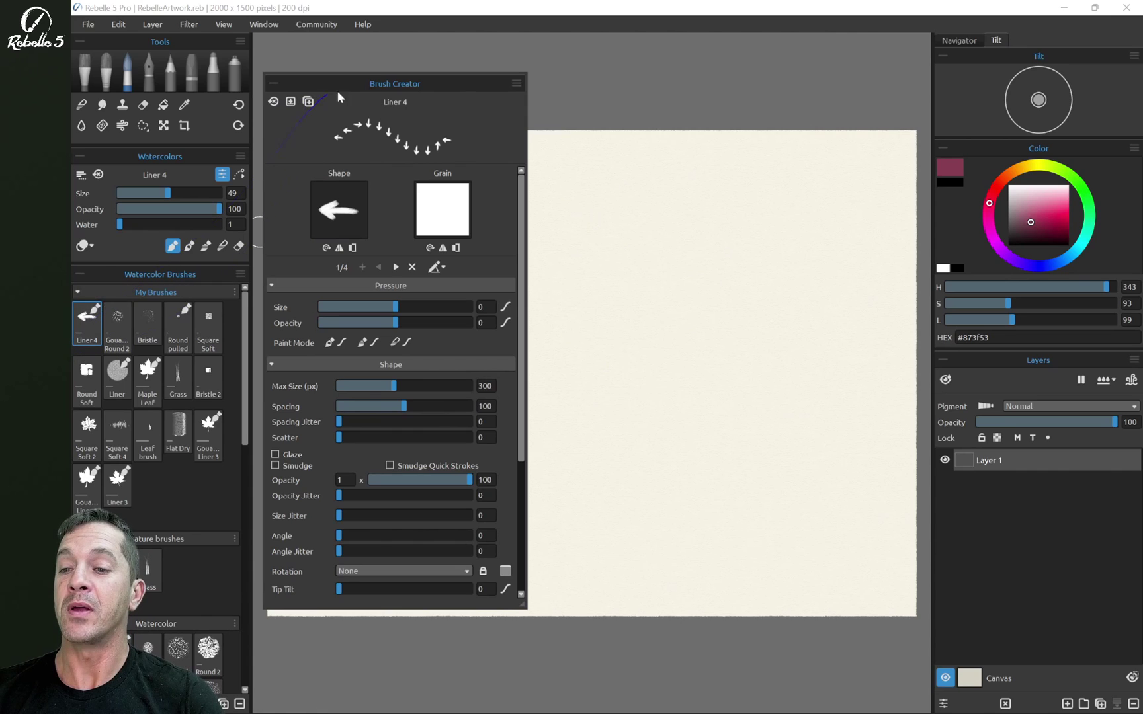
# Duplicate the Liner 4 brush and remove the extra arrow shapes from the copy until a single shape remains.
pyautogui.click(309, 101)
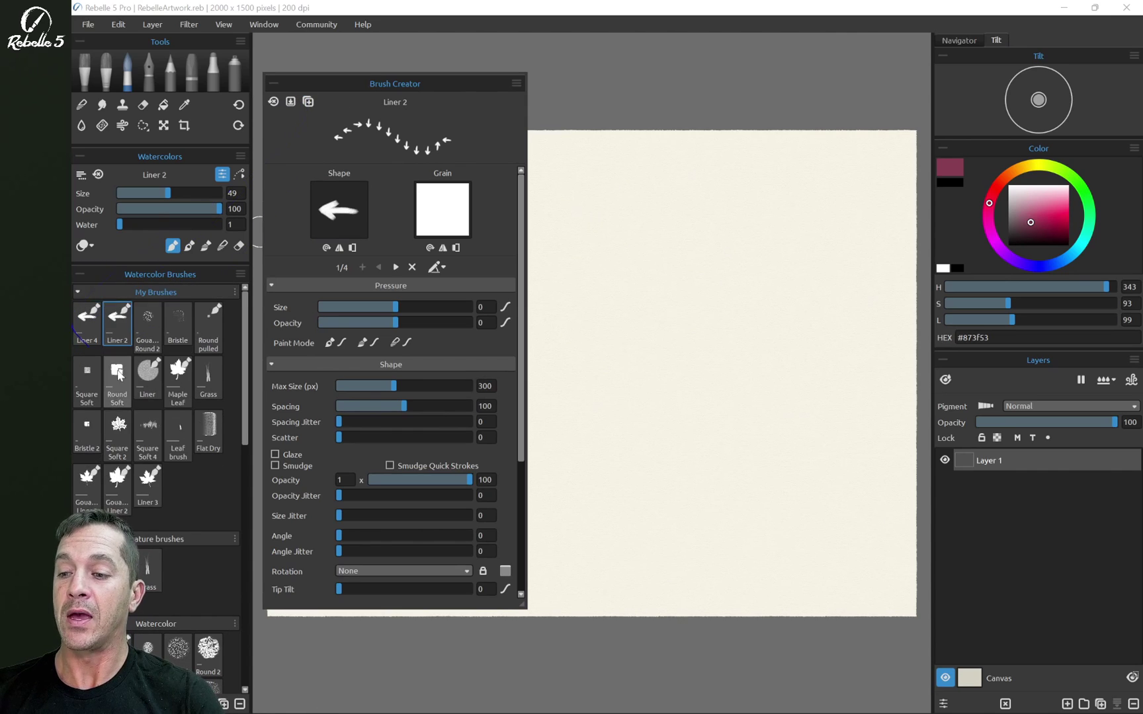
pyautogui.click(411, 267)
pyautogui.click(411, 267)
pyautogui.click(412, 267)
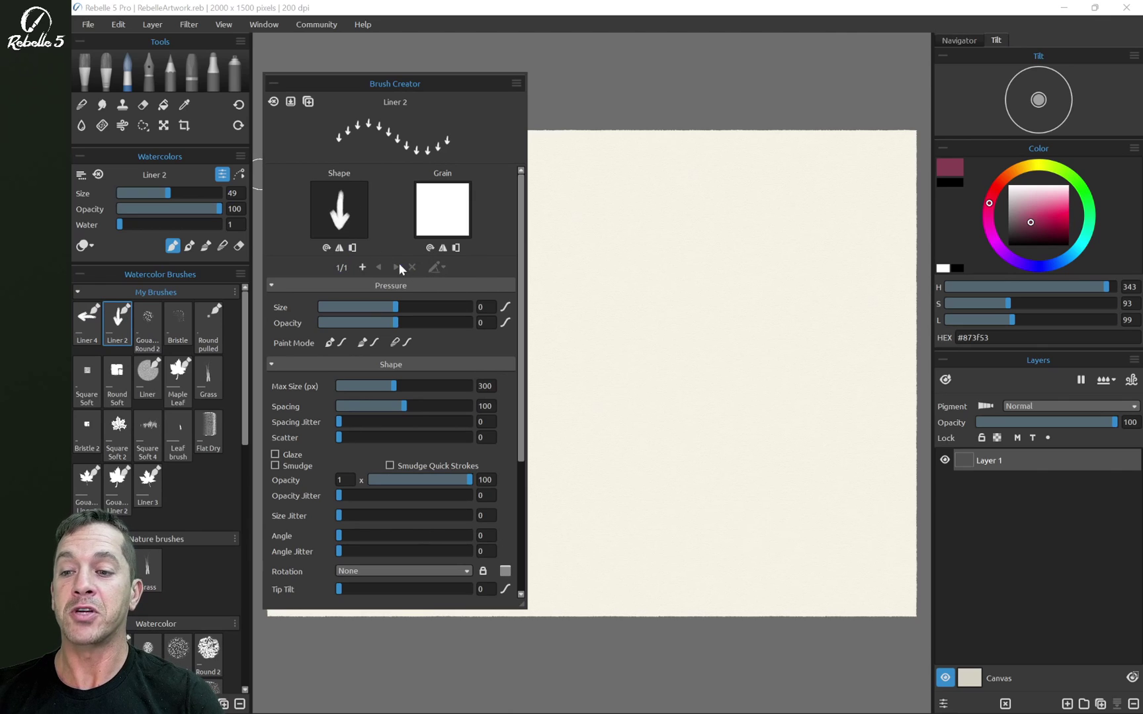
# Change the Liner 2 brush's shape to "shape round" from the image library and set its spacing to 12.
pyautogui.click(341, 212)
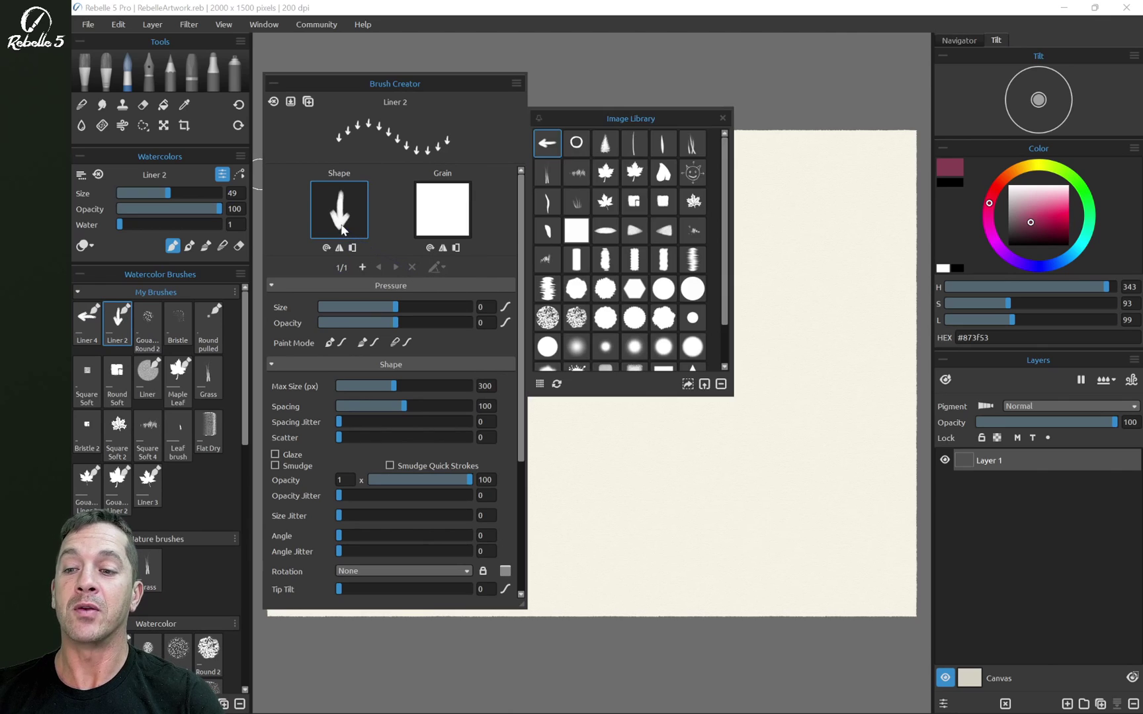
pyautogui.click(666, 291)
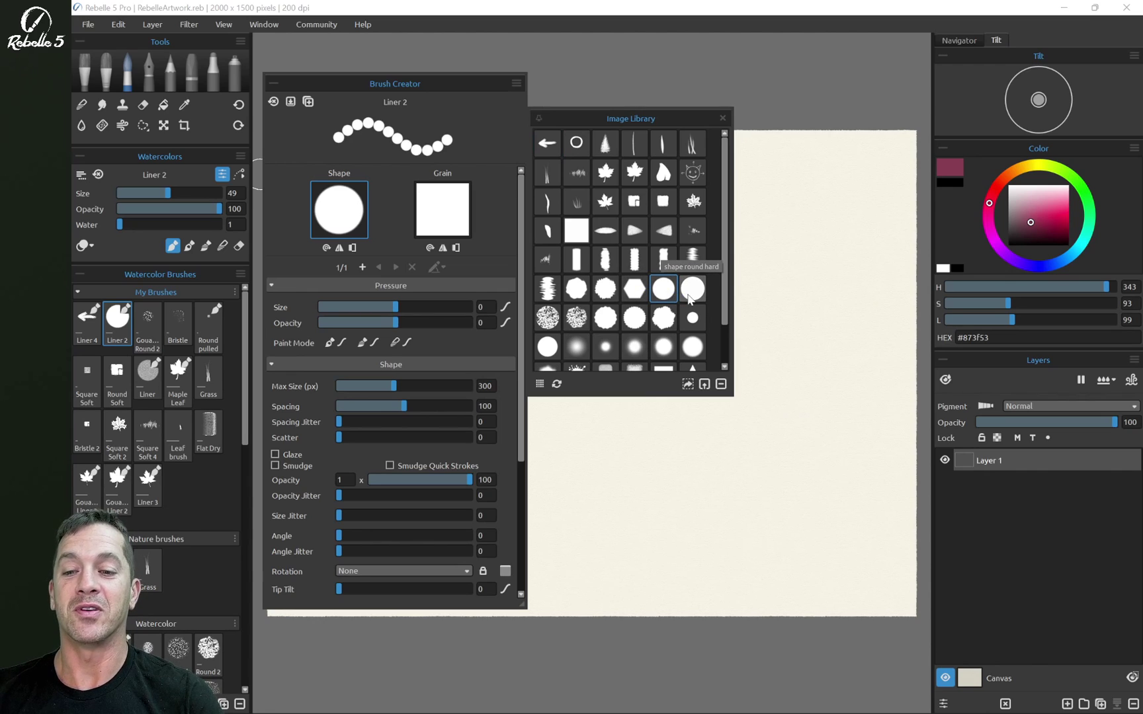
pyautogui.click(407, 406)
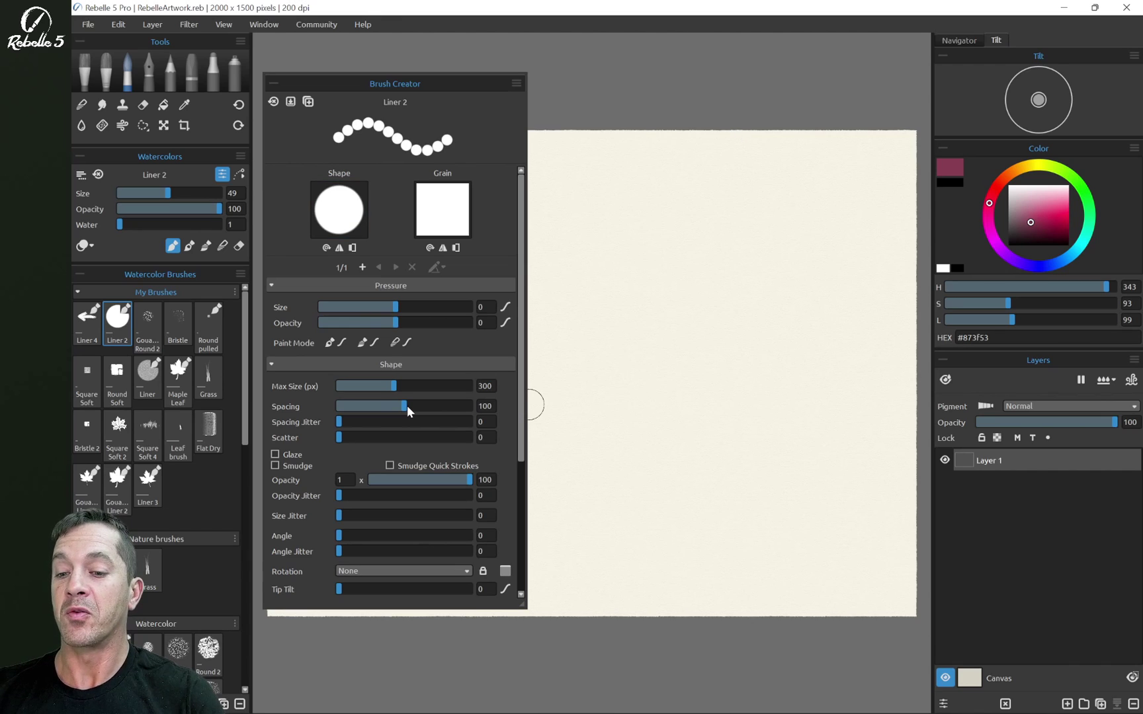
pyautogui.moveTo(354, 405); pyautogui.dragTo(350, 409)
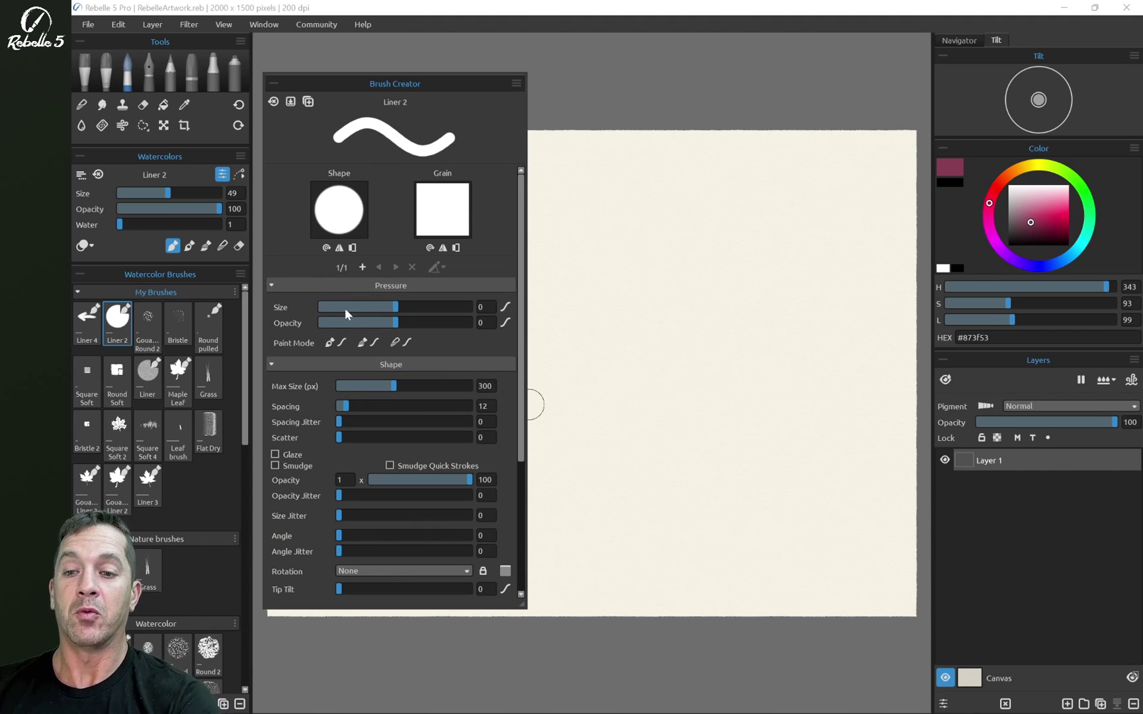
# Test the brush with a diagonal stroke on the canvas, undo the stroke, and save the brush changes.
pyautogui.moveTo(571, 229)
pyautogui.mouseDown()
pyautogui.moveTo(707, 213)
pyautogui.moveTo(777, 221)
pyautogui.moveTo(658, 260)
pyautogui.moveTo(733, 281)
pyautogui.moveTo(684, 333)
pyautogui.moveTo(736, 362)
pyautogui.moveTo(725, 426)
pyautogui.moveTo(828, 407)
pyautogui.moveTo(736, 519)
pyautogui.mouseUp()
pyautogui.hotkey('ctrl', 'z')
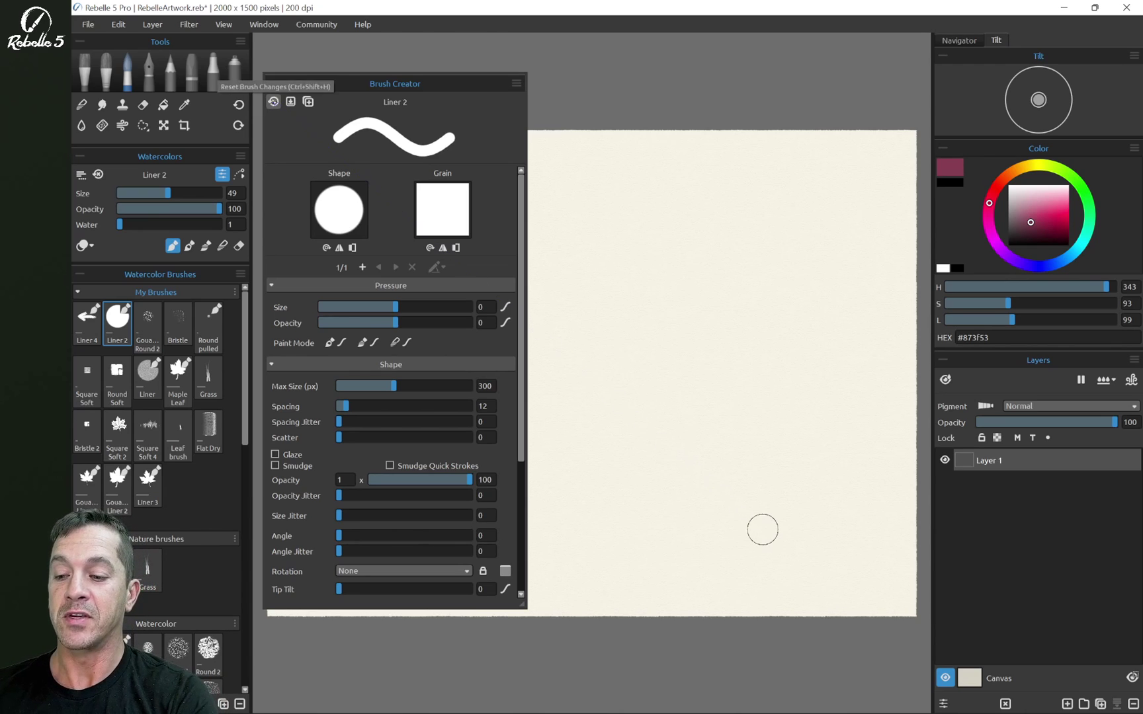
pyautogui.click(290, 101)
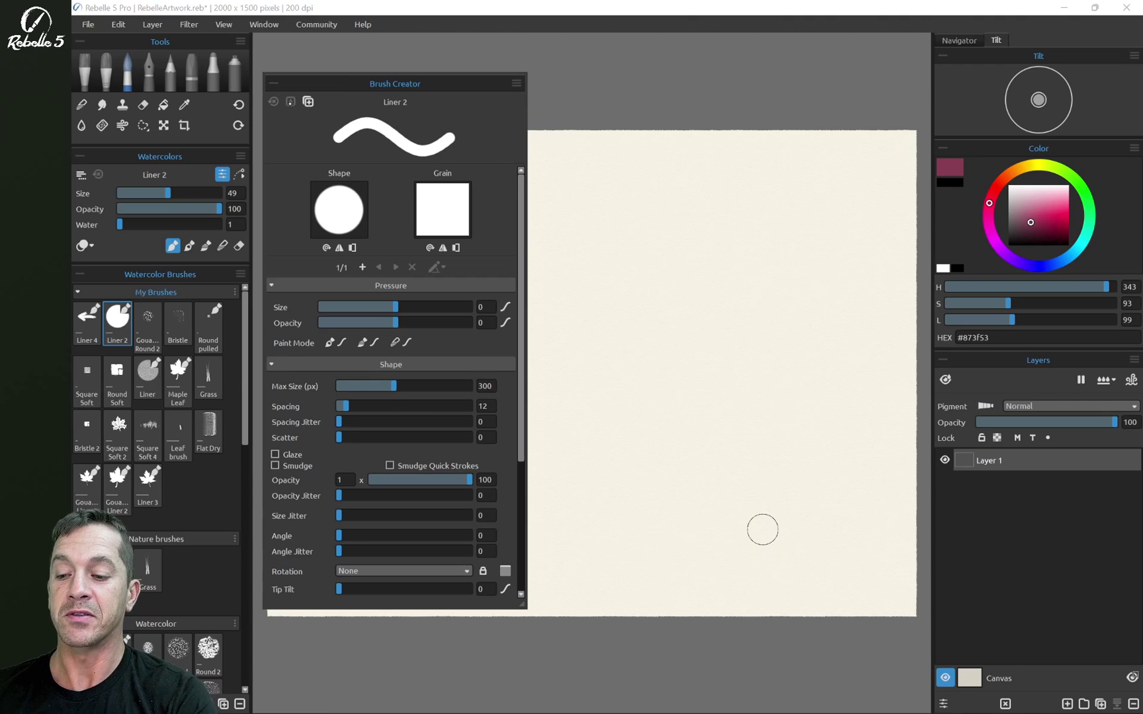
# Paint a horizontal test stroke across the upper part of the canvas and undo it.
pyautogui.moveTo(484, 83); pyautogui.dragTo(481, 52)
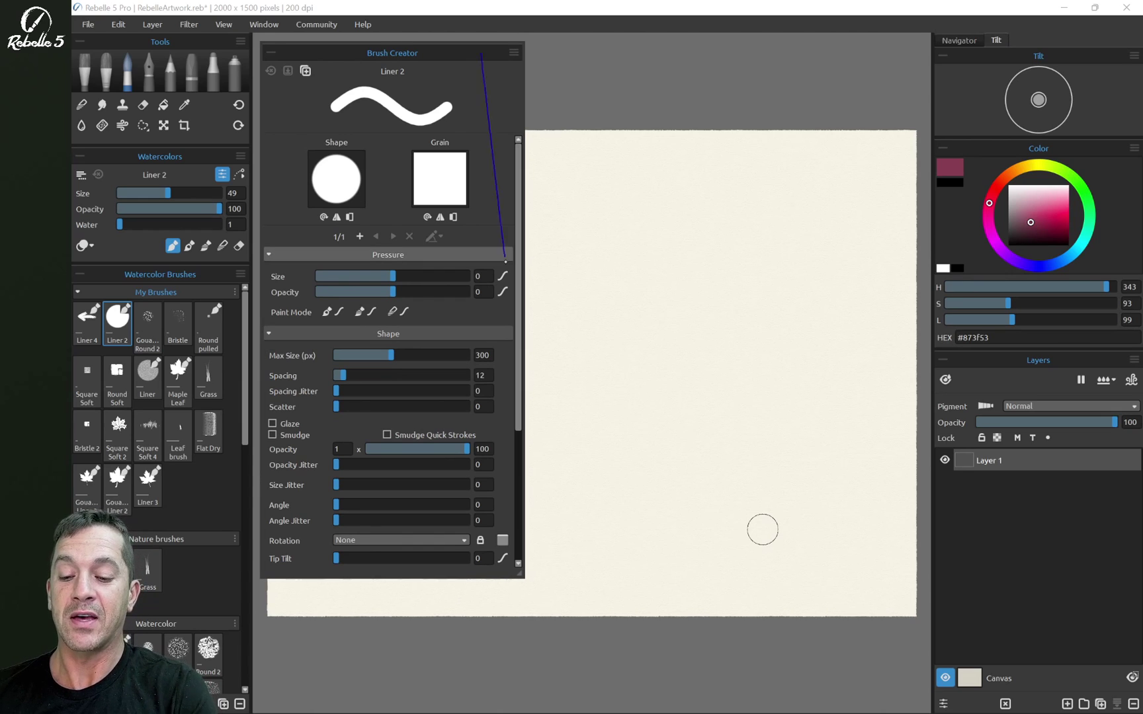
pyautogui.moveTo(569, 190); pyautogui.dragTo(871, 187)
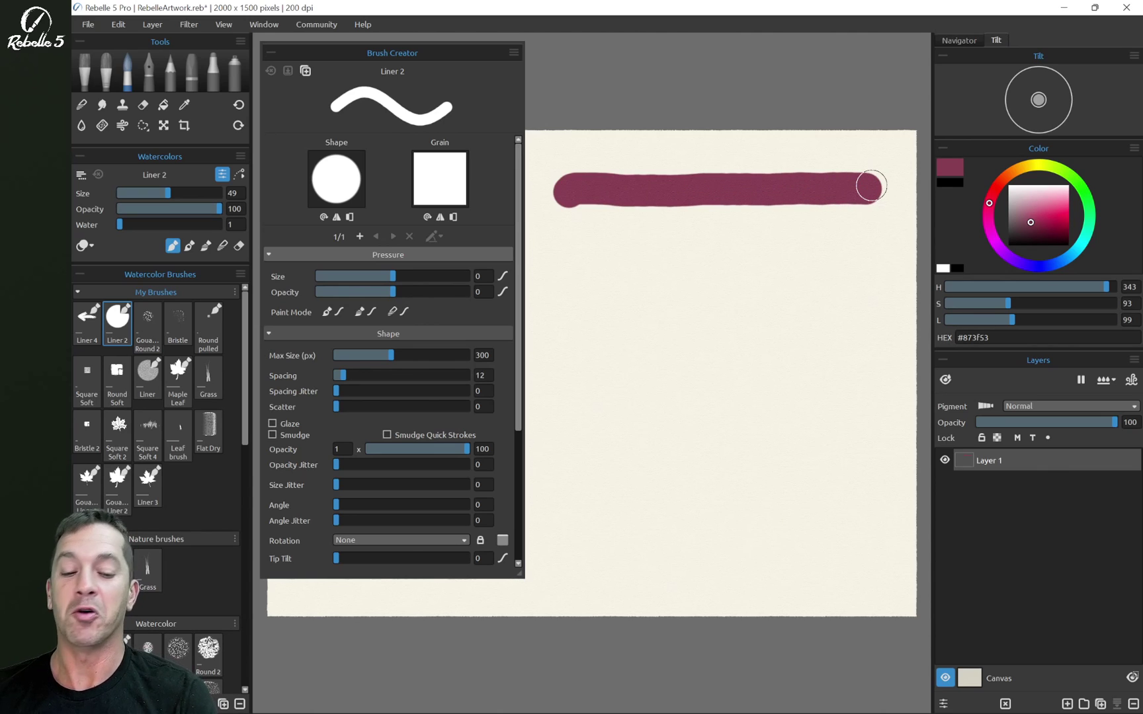
pyautogui.hotkey('ctrl', 'z')
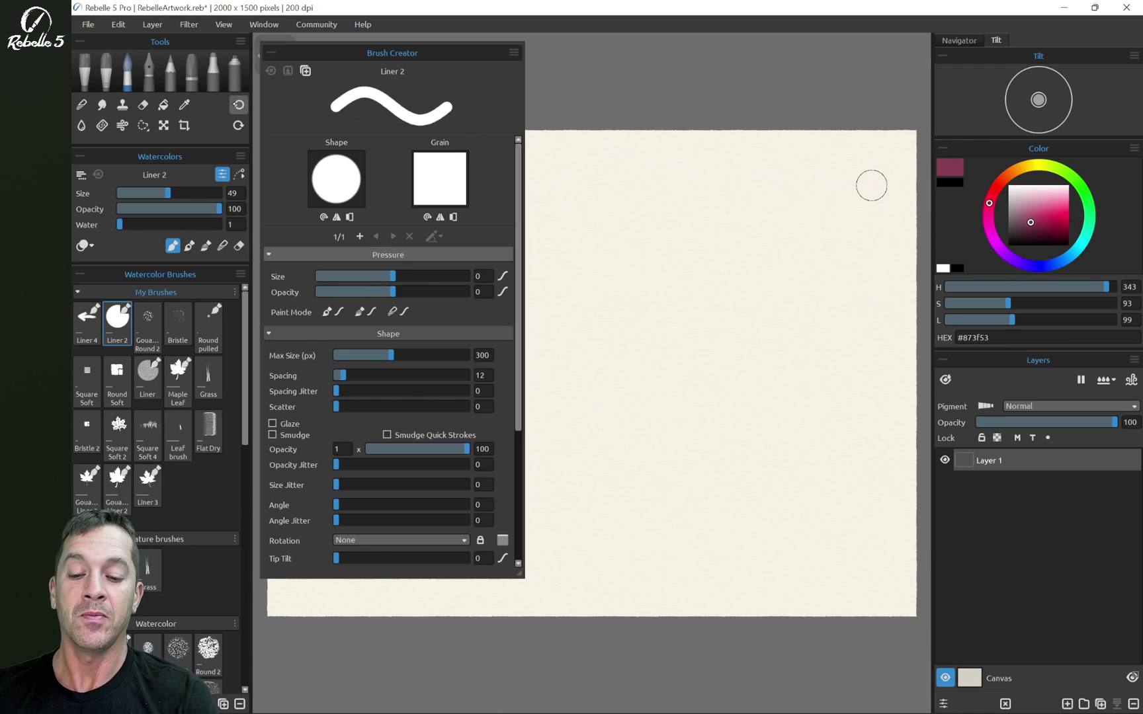
# Paint a pressure-varied stroke with Size pressure at 46 and another below it with Size pressure at 100.
pyautogui.moveTo(395, 275); pyautogui.dragTo(427, 276)
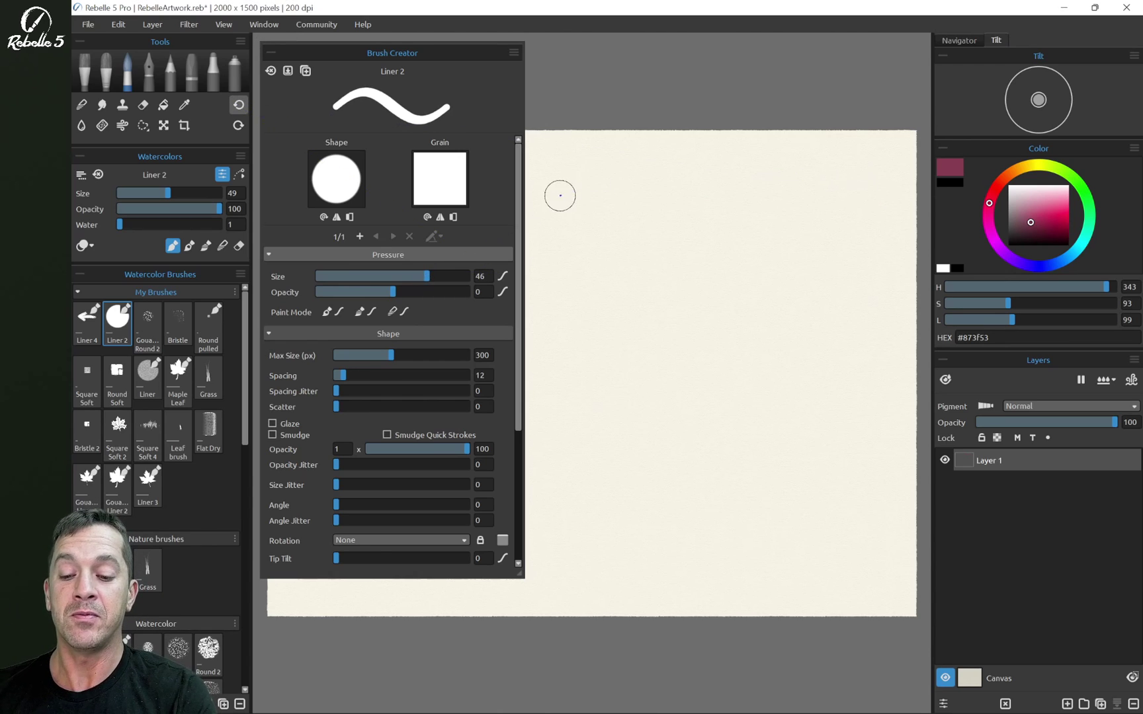
pyautogui.moveTo(562, 194); pyautogui.dragTo(869, 193)
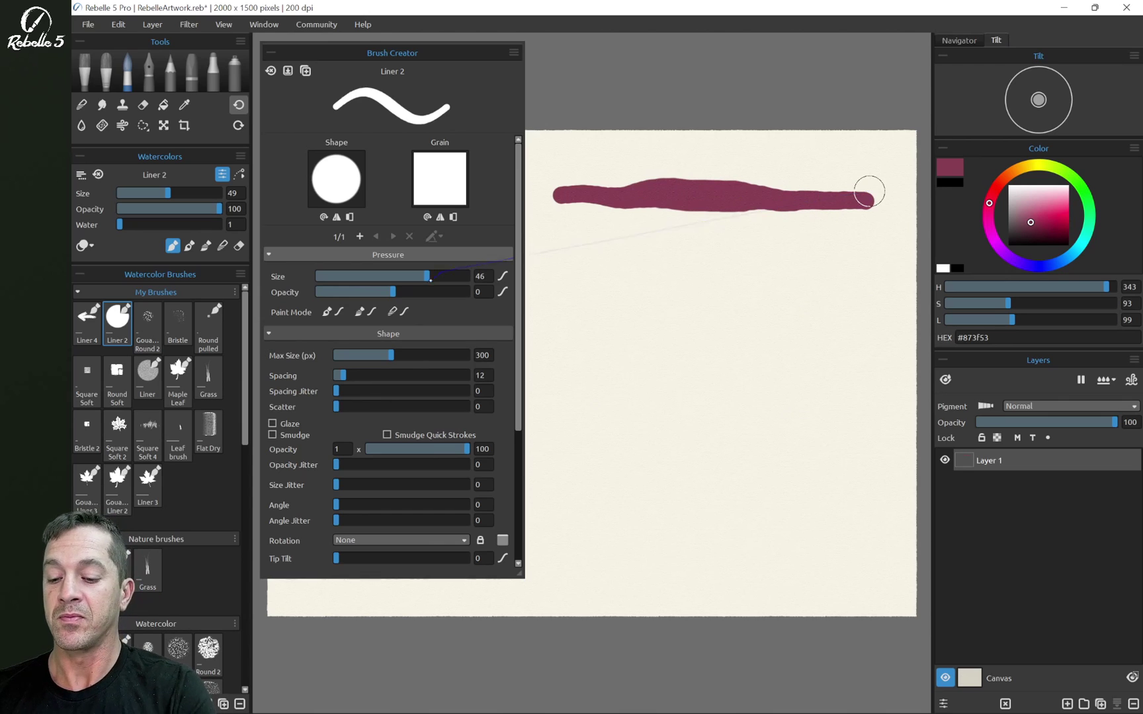
pyautogui.moveTo(427, 276); pyautogui.dragTo(471, 276)
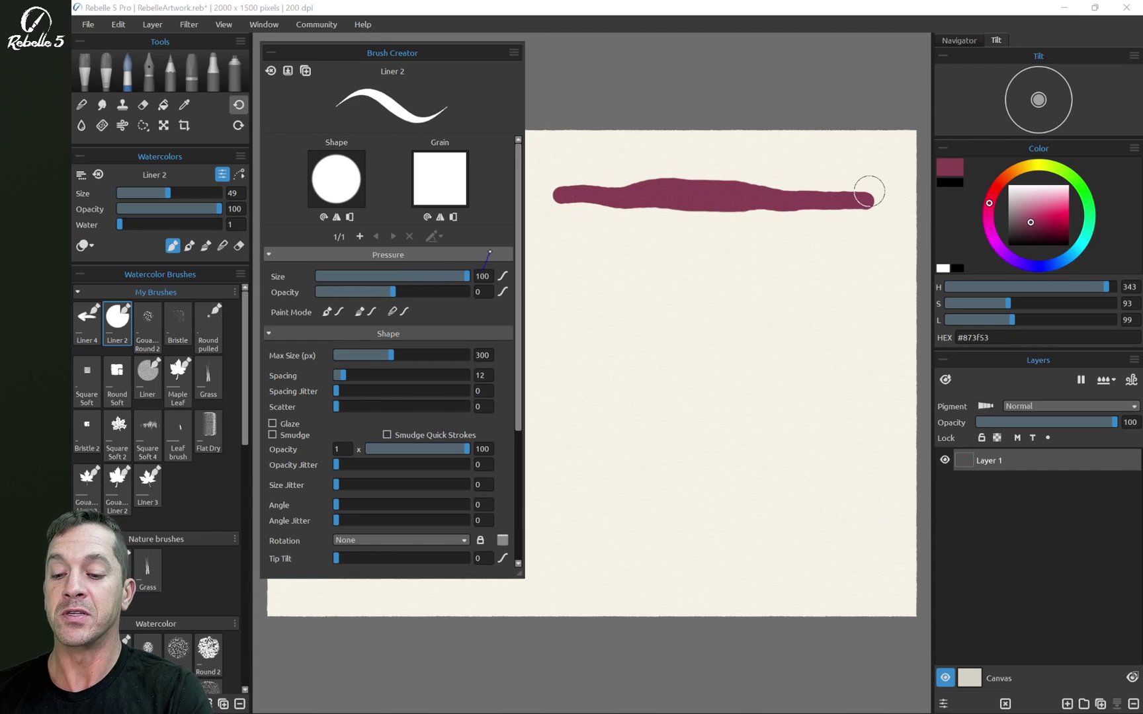
pyautogui.moveTo(553, 252); pyautogui.dragTo(864, 248)
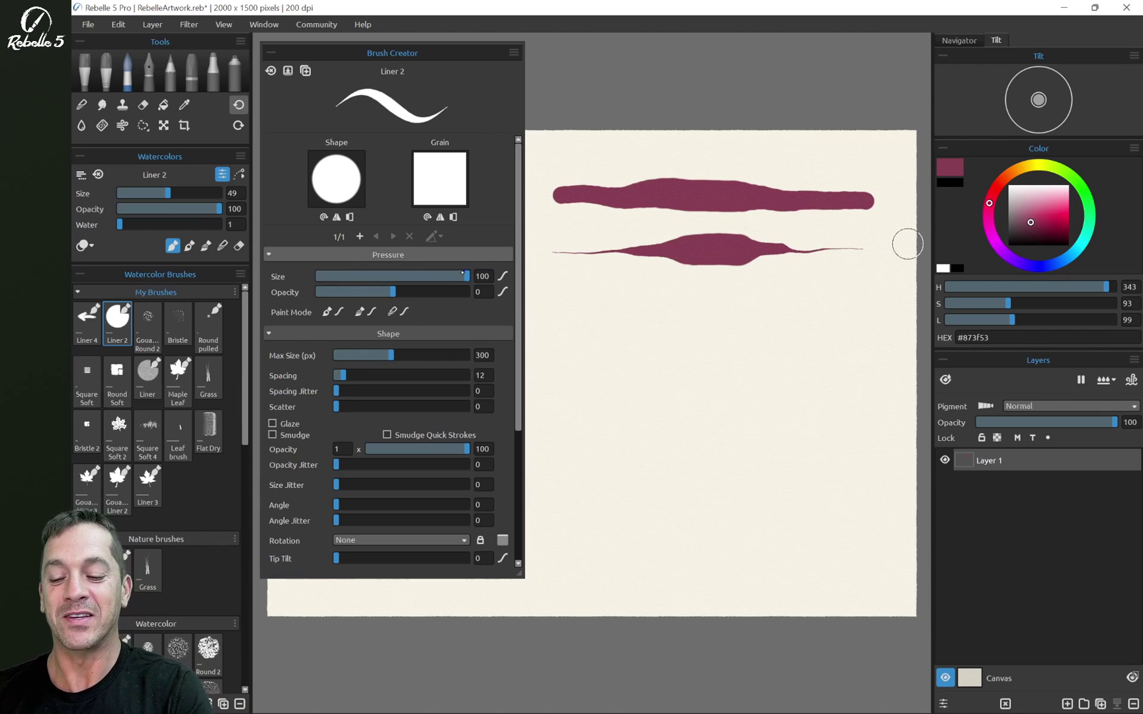
# Set the Size pressure back to 0 and paint a horizontal comparison stroke under the tapered one.
pyautogui.moveTo(462, 274); pyautogui.dragTo(391, 275)
pyautogui.doubleClick(483, 277)
pyautogui.write('0')
pyautogui.press('Return')
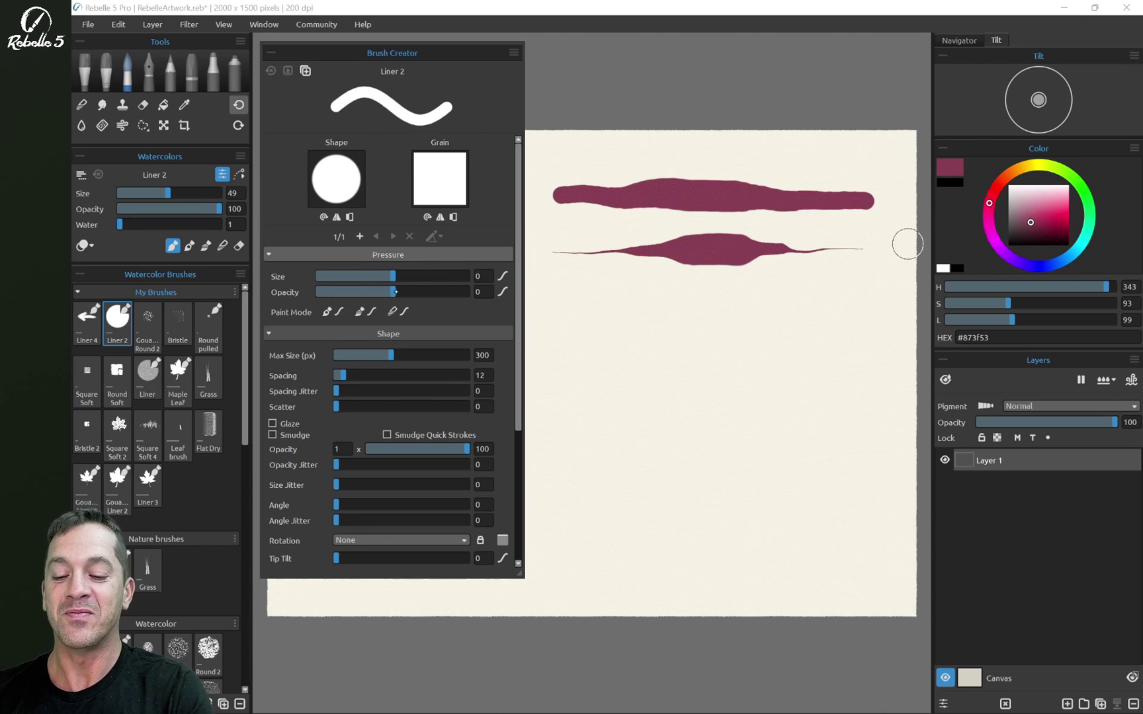
pyautogui.moveTo(543, 291); pyautogui.dragTo(834, 291)
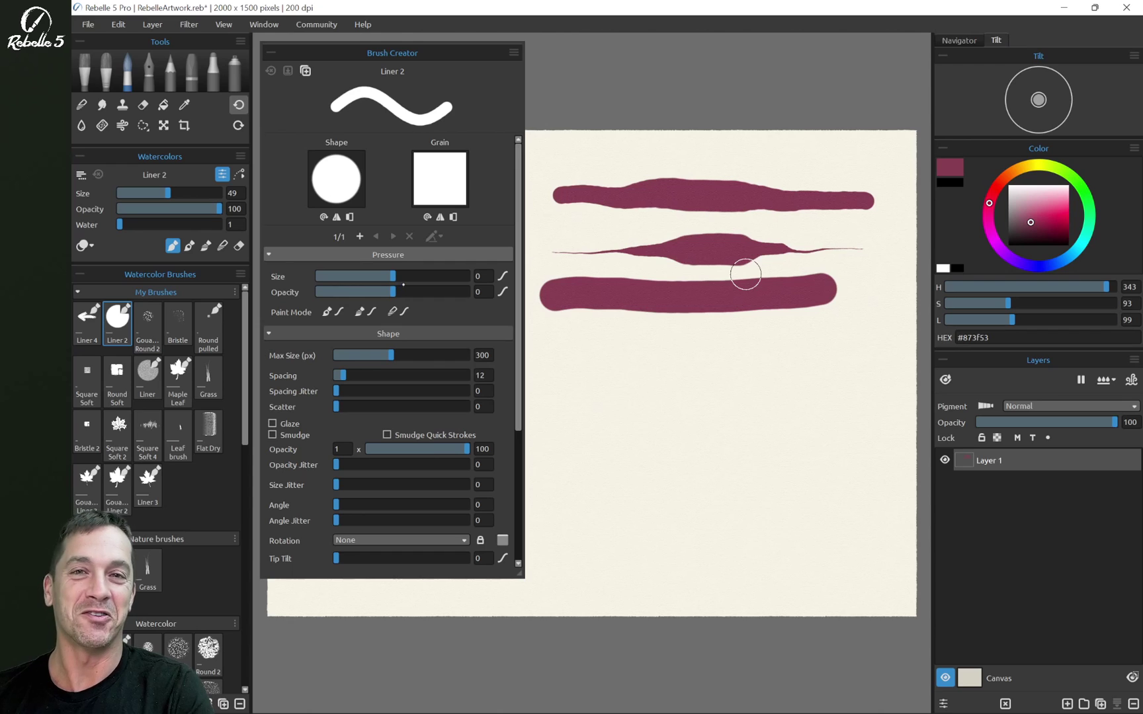
# Paint one stroke with Opacity pressure at 51 and another at 100, and return the Opacity pressure to 0.
pyautogui.moveTo(395, 293); pyautogui.dragTo(431, 291)
pyautogui.moveTo(553, 352)
pyautogui.mouseDown()
pyautogui.moveTo(887, 335)
pyautogui.moveTo(895, 349)
pyautogui.moveTo(867, 367)
pyautogui.mouseUp()
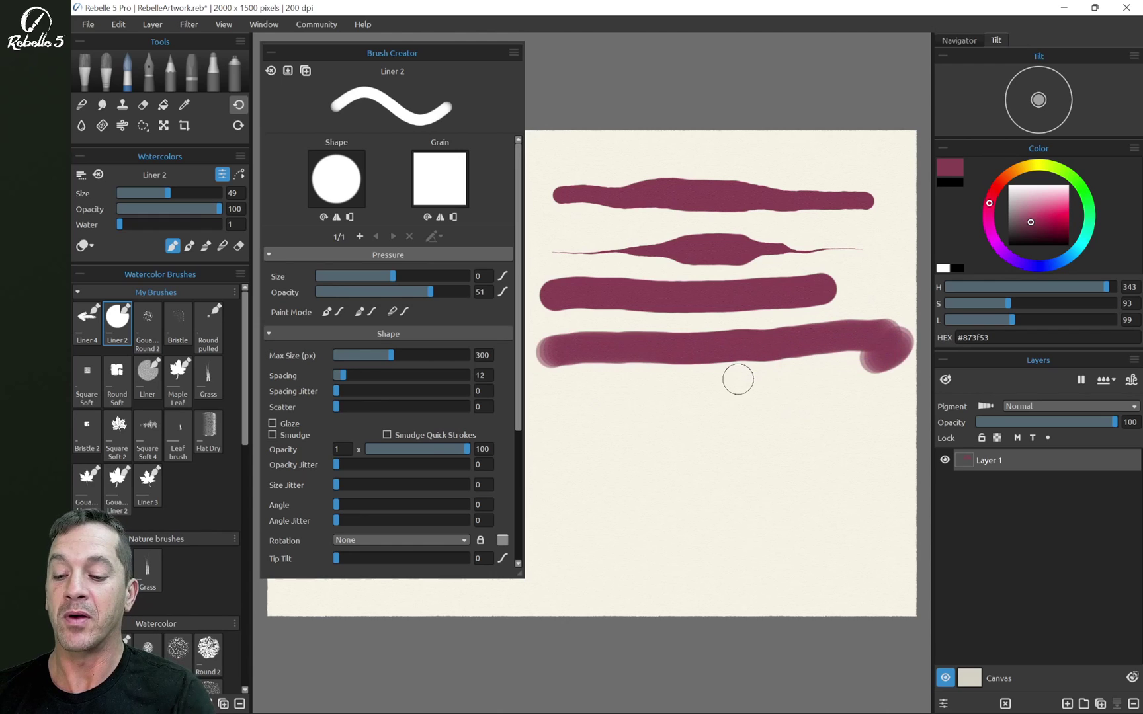
pyautogui.moveTo(431, 292); pyautogui.dragTo(467, 292)
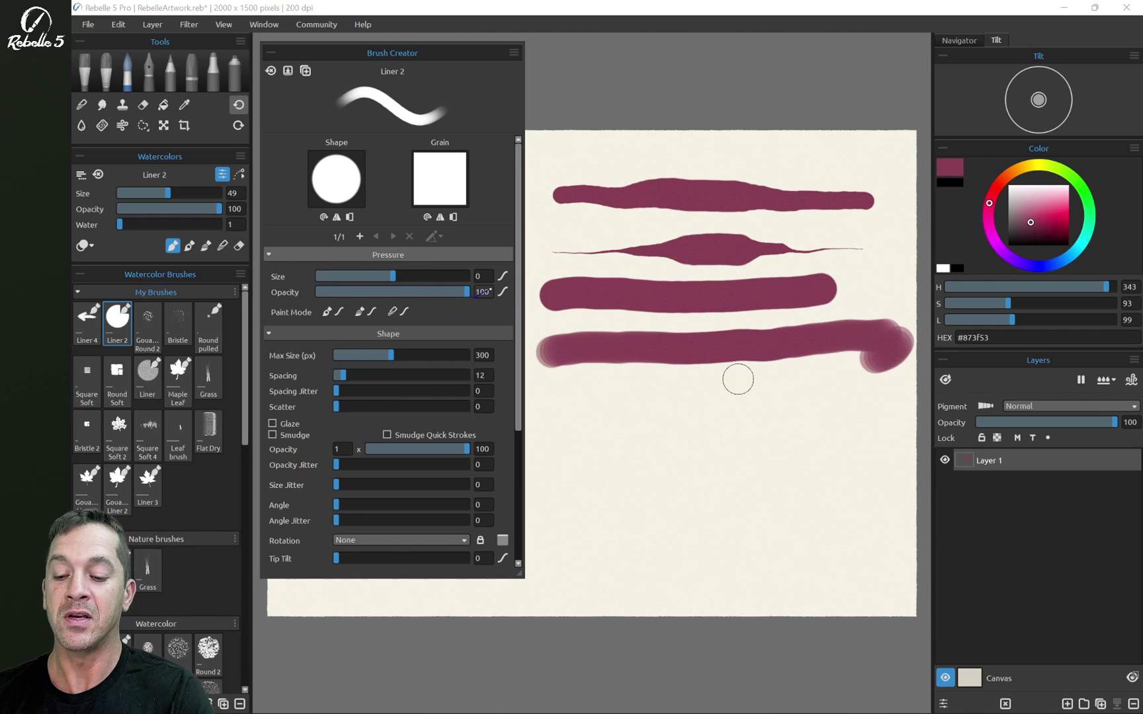
pyautogui.moveTo(559, 401)
pyautogui.mouseDown()
pyautogui.moveTo(626, 395)
pyautogui.moveTo(736, 417)
pyautogui.moveTo(794, 401)
pyautogui.moveTo(914, 415)
pyautogui.mouseUp()
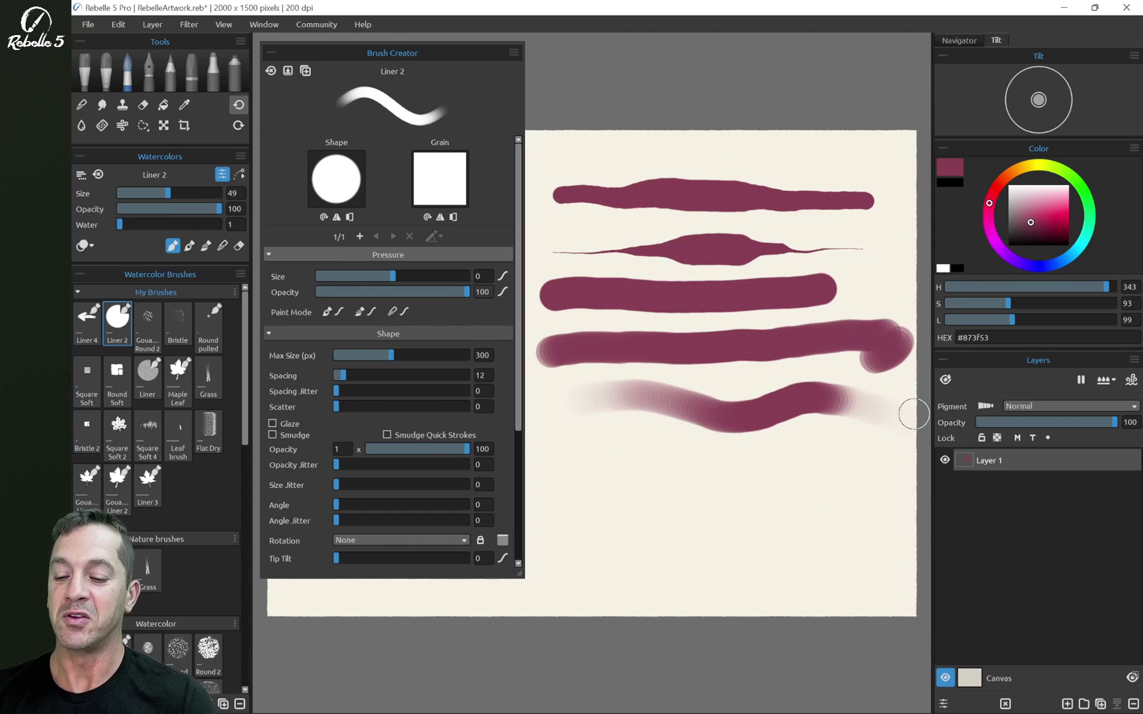
pyautogui.moveTo(467, 292); pyautogui.dragTo(394, 292)
pyautogui.moveTo(483, 290); pyautogui.dragTo(474, 299)
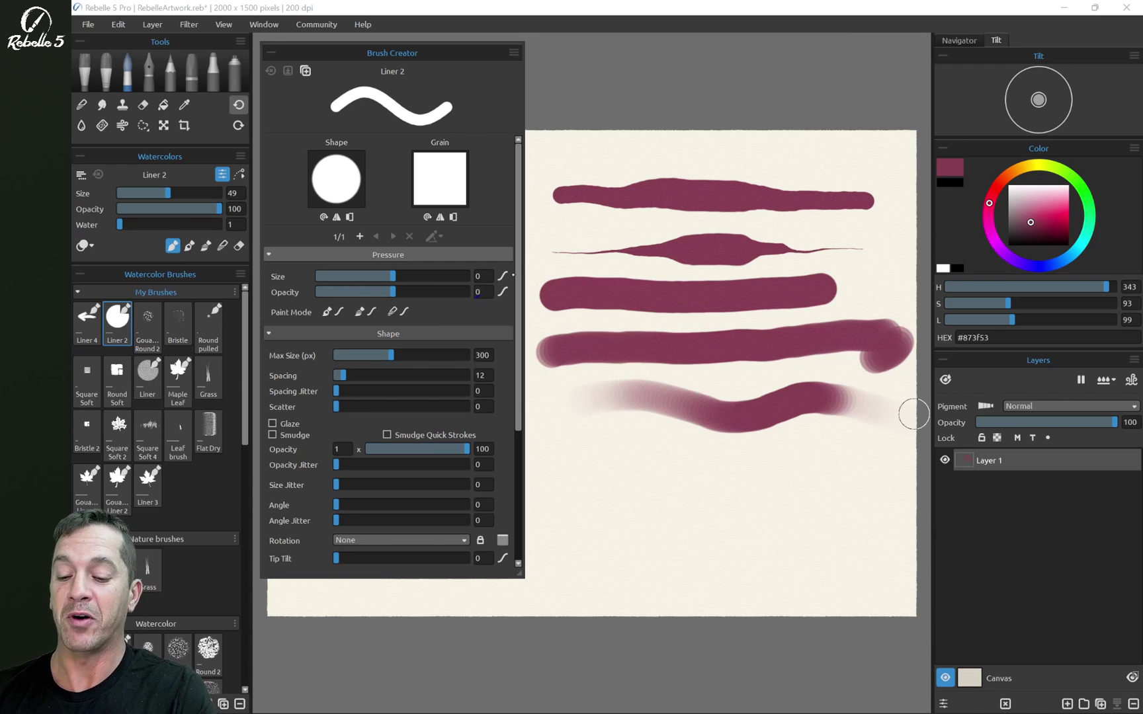
# Reshape the Size pressure curve into a straight diagonal rising from low size to high size.
pyautogui.click(503, 276)
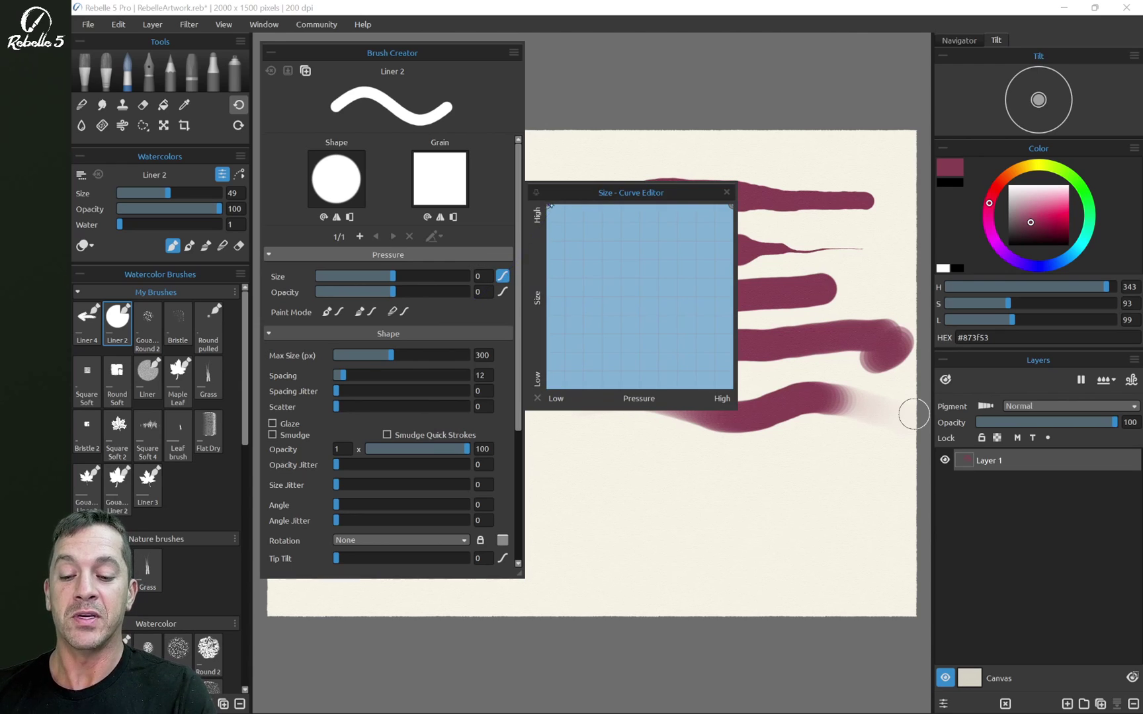
pyautogui.moveTo(548, 207); pyautogui.dragTo(548, 388)
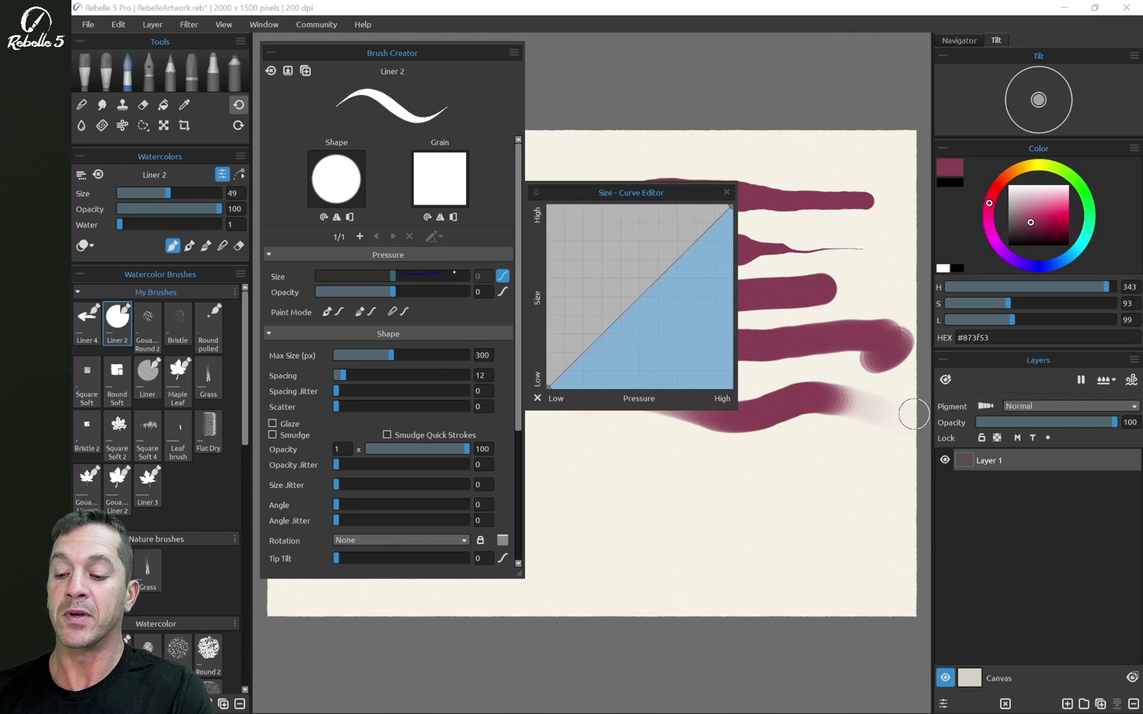
pyautogui.moveTo(541, 384)
pyautogui.mouseDown()
pyautogui.moveTo(544, 218)
pyautogui.moveTo(545, 388)
pyautogui.mouseUp()
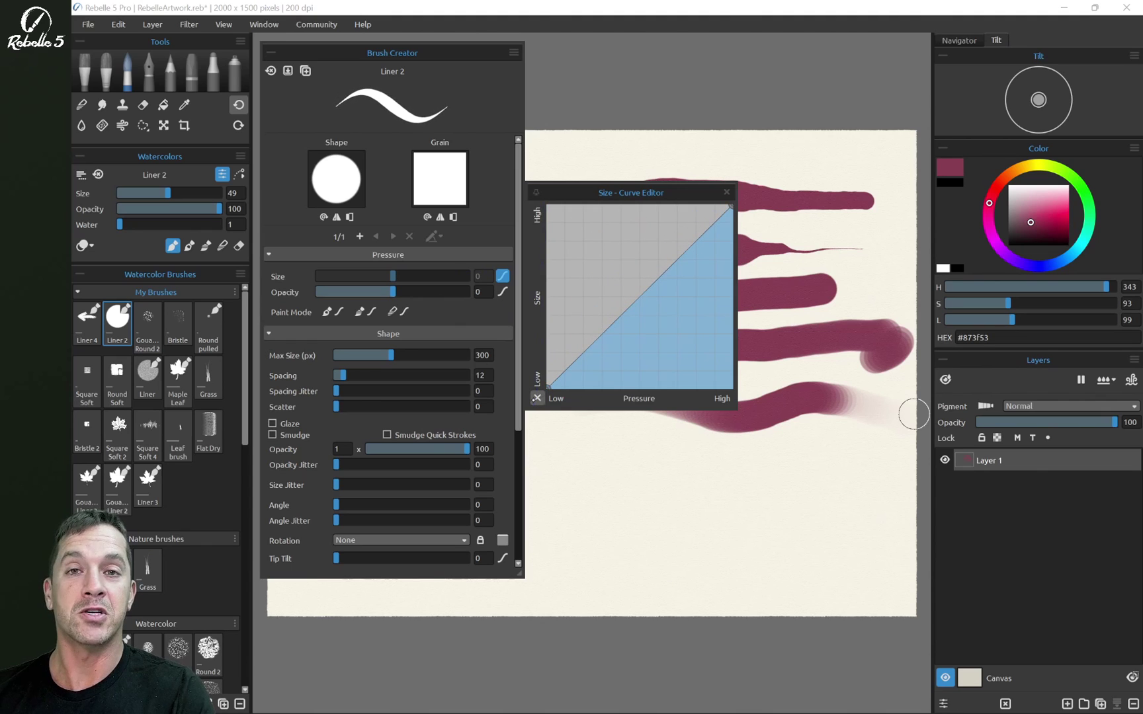
# Bend the Size curve with two middle points, shift its low end toward higher pressure, and paint a test stroke.
pyautogui.moveTo(624, 311); pyautogui.dragTo(602, 284)
pyautogui.moveTo(647, 247); pyautogui.dragTo(689, 269)
pyautogui.moveTo(603, 284); pyautogui.dragTo(592, 326)
pyautogui.moveTo(688, 269); pyautogui.dragTo(690, 293)
pyautogui.moveTo(549, 388); pyautogui.dragTo(588, 389)
pyautogui.moveTo(593, 329); pyautogui.dragTo(639, 325)
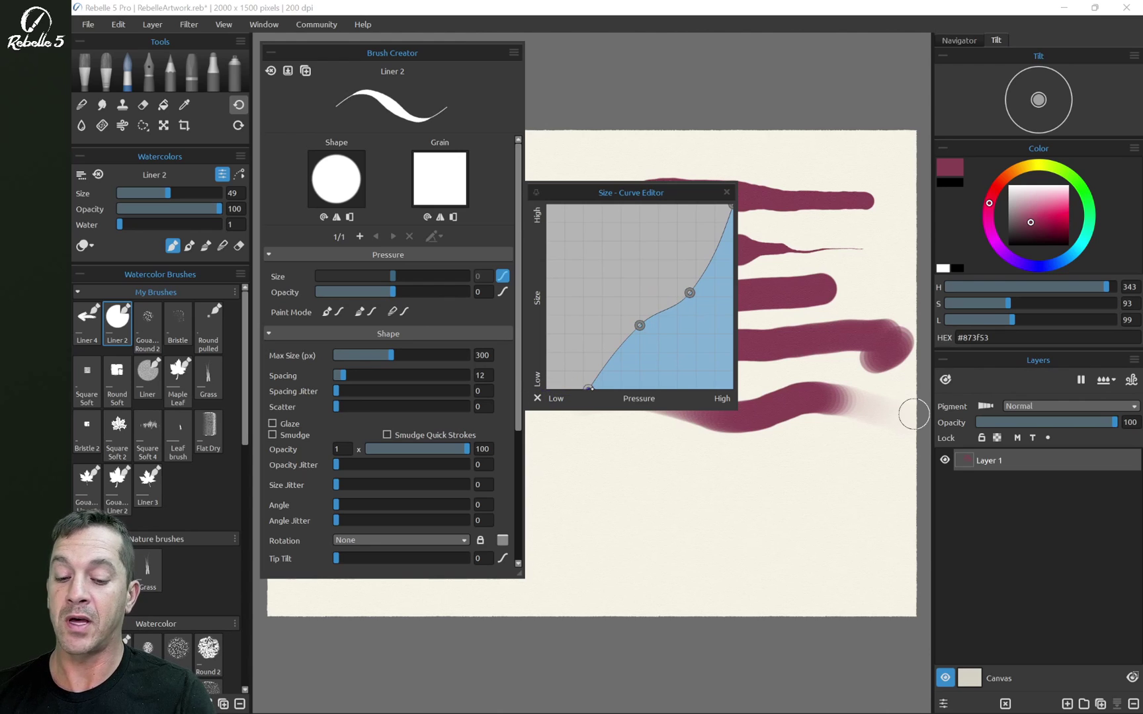
pyautogui.moveTo(700, 475); pyautogui.dragTo(895, 472)
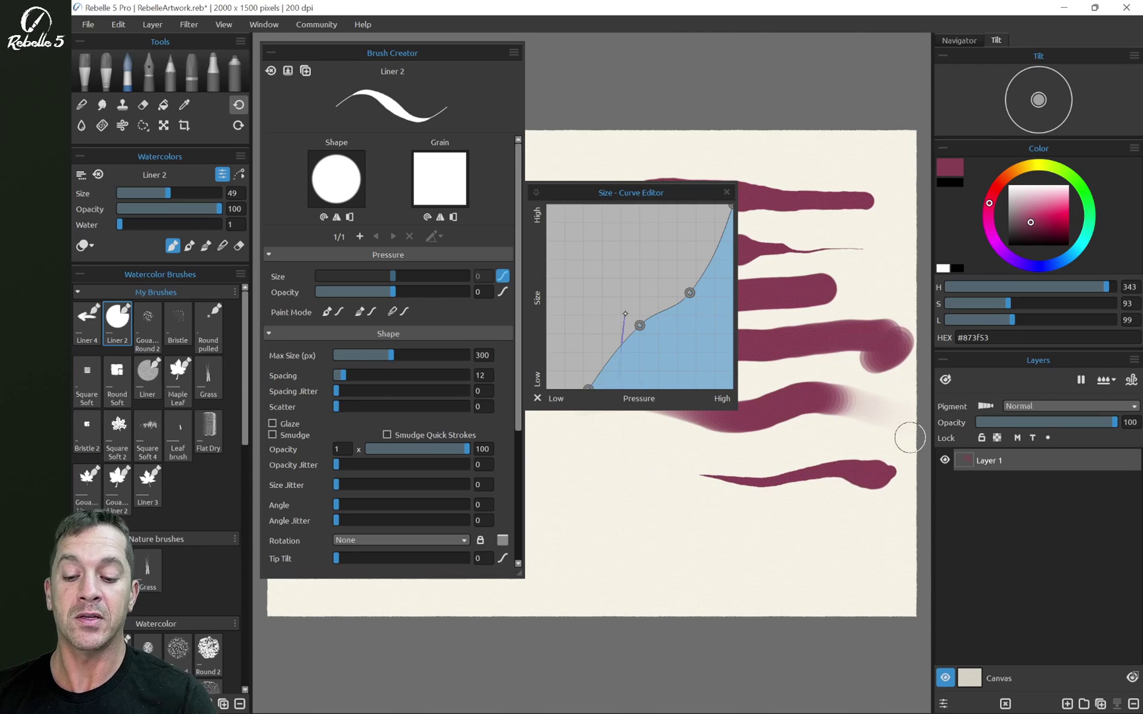
# Raise the Size curve's low-pressure end, deepen its middle into a single-point dip, and paint a test stroke after each change.
pyautogui.moveTo(588, 389)
pyautogui.mouseDown()
pyautogui.moveTo(547, 387)
pyautogui.moveTo(548, 309)
pyautogui.mouseUp()
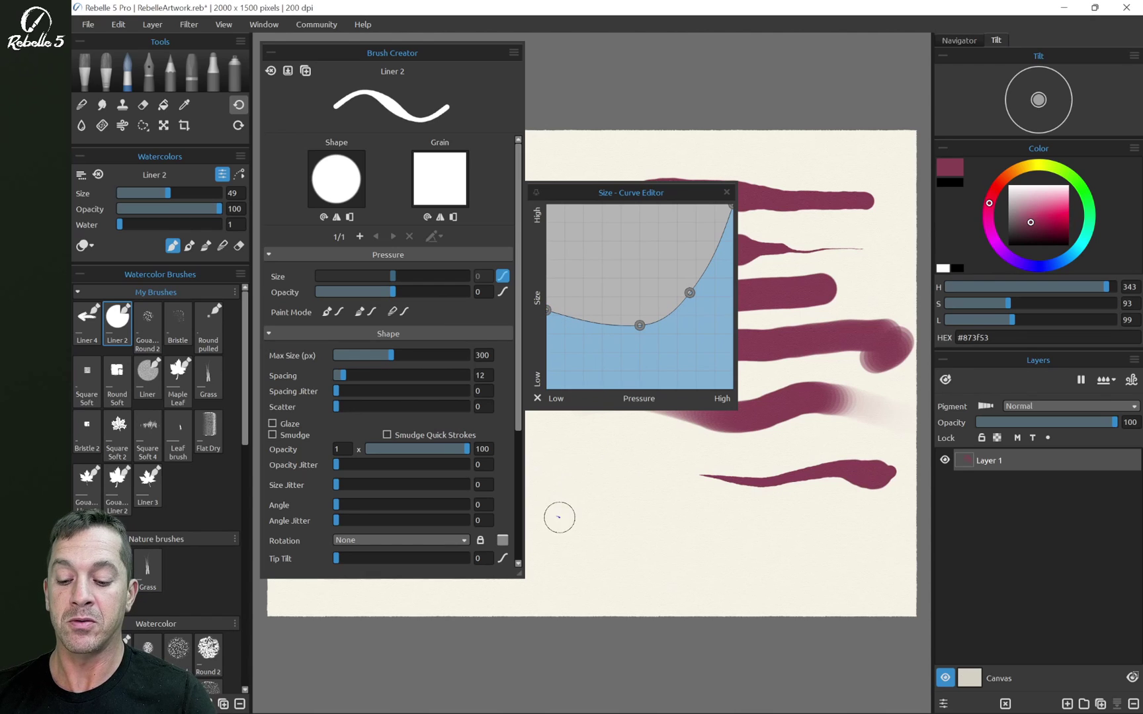
pyautogui.moveTo(559, 517)
pyautogui.mouseDown()
pyautogui.moveTo(824, 528)
pyautogui.moveTo(923, 516)
pyautogui.mouseUp()
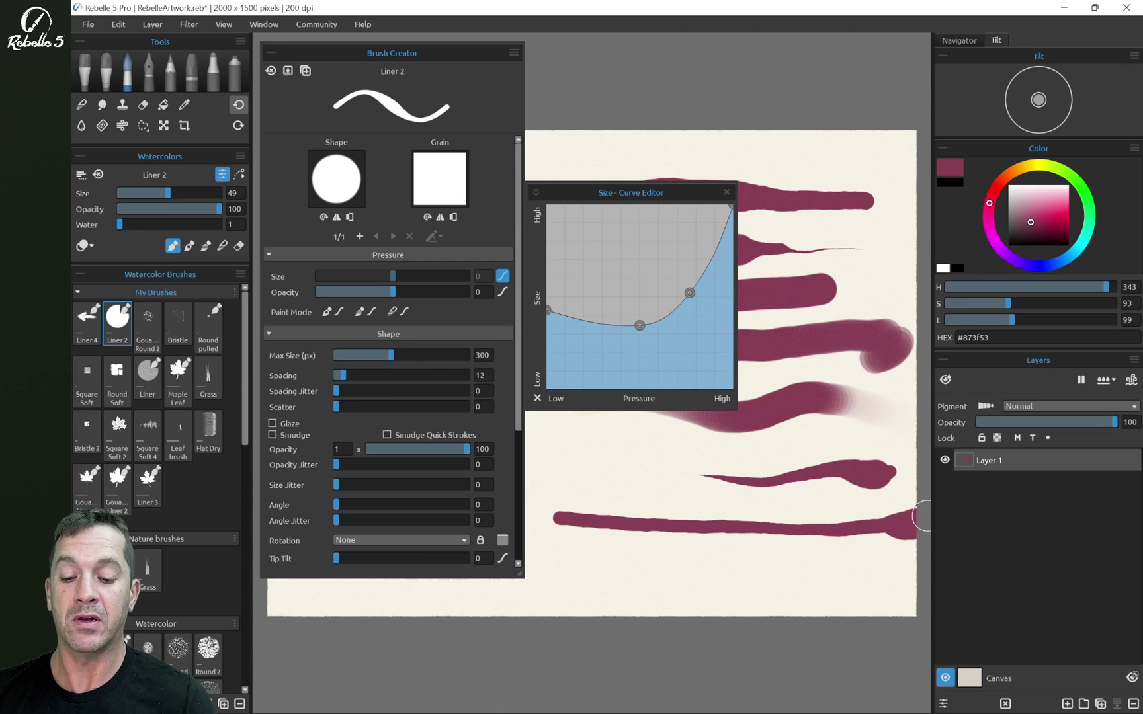
pyautogui.moveTo(639, 325); pyautogui.dragTo(638, 365)
pyautogui.moveTo(692, 291); pyautogui.dragTo(744, 286)
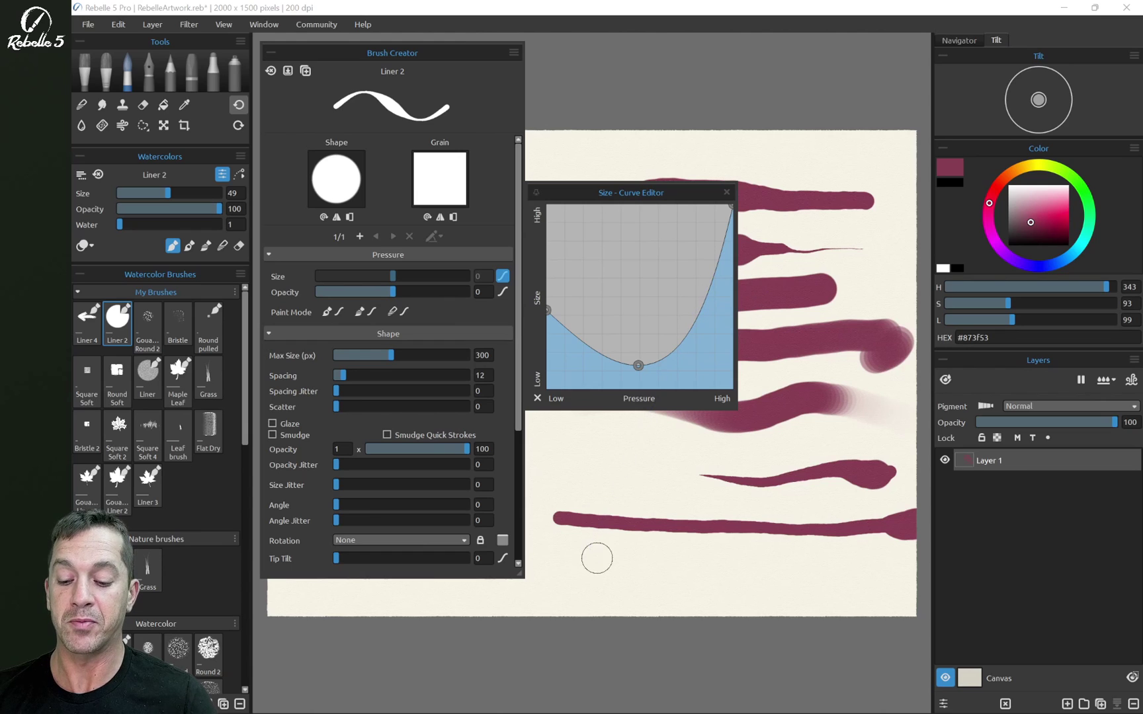
pyautogui.moveTo(559, 567); pyautogui.dragTo(918, 562)
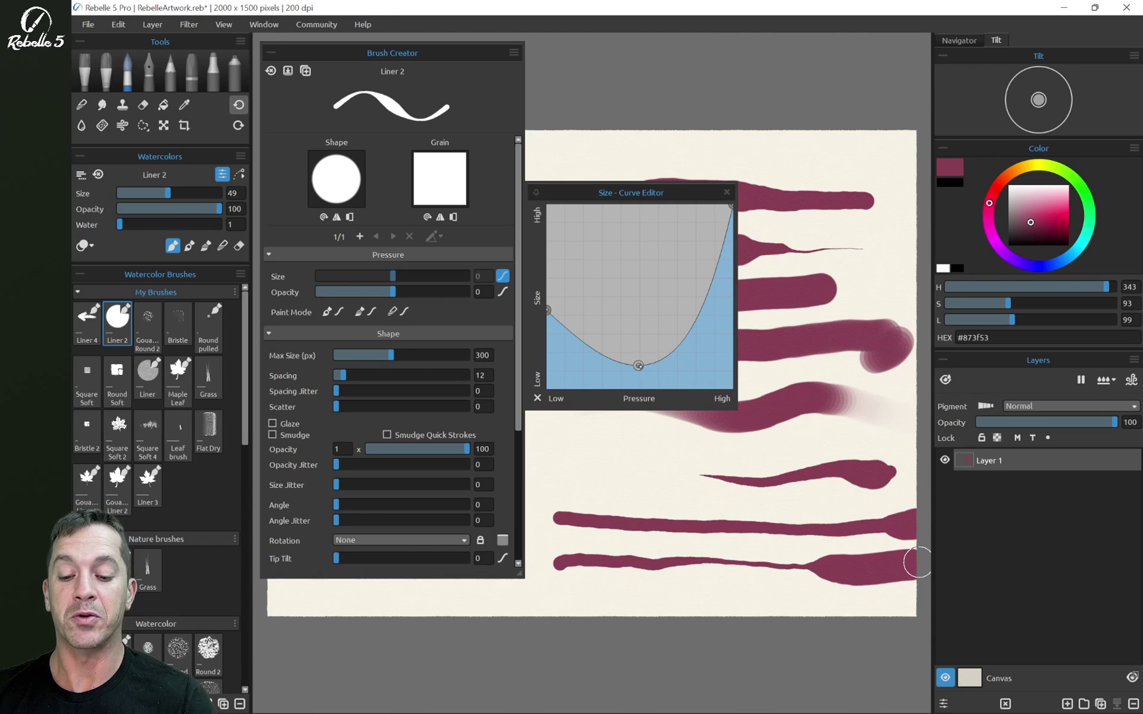
# Remove the middle point from the Size curve, reset the curve to flat full size, and close its editor.
pyautogui.moveTo(638, 366); pyautogui.dragTo(646, 425)
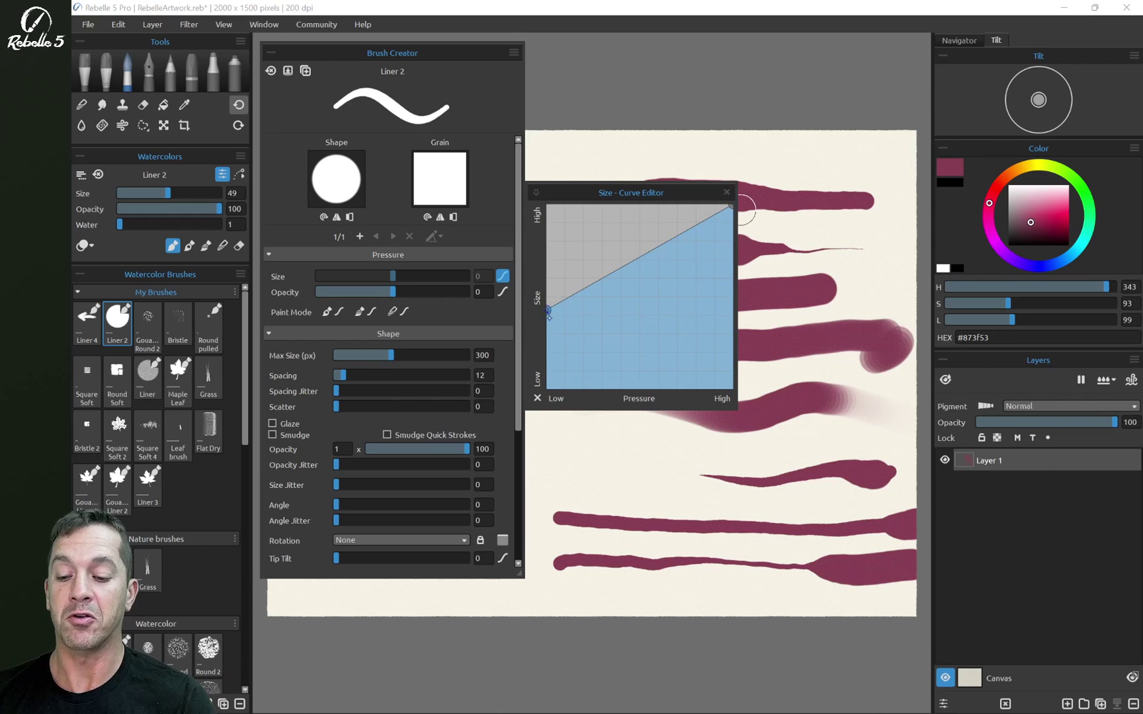
pyautogui.moveTo(548, 312); pyautogui.dragTo(539, 411)
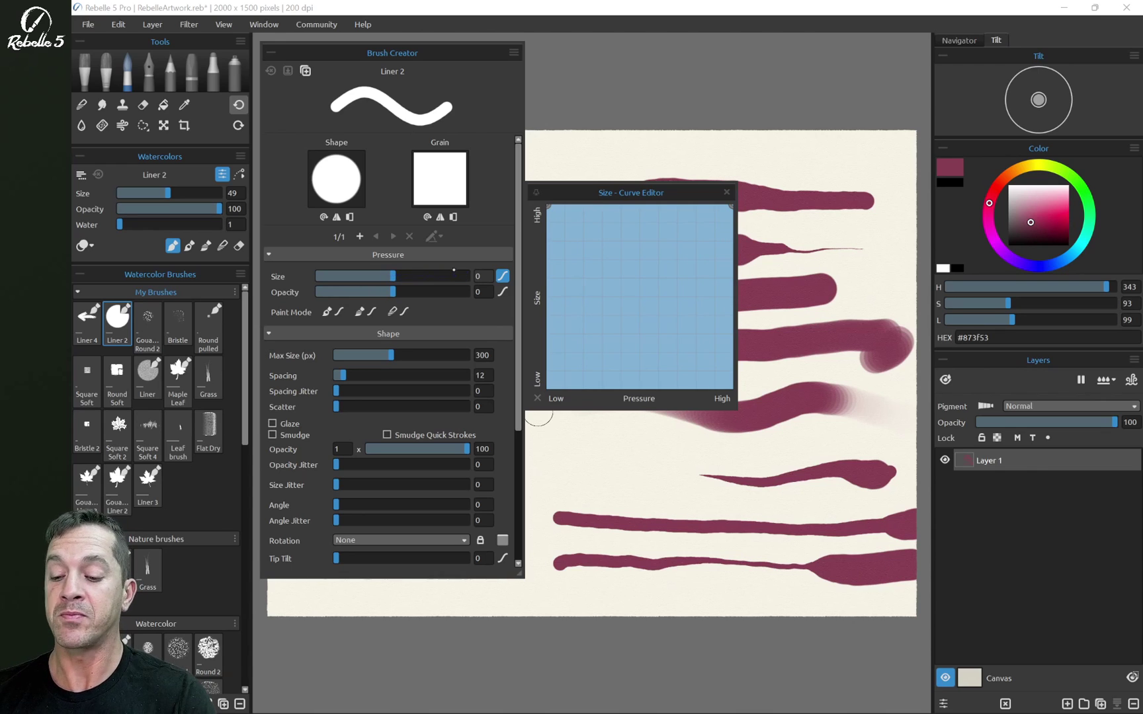
pyautogui.click(503, 276)
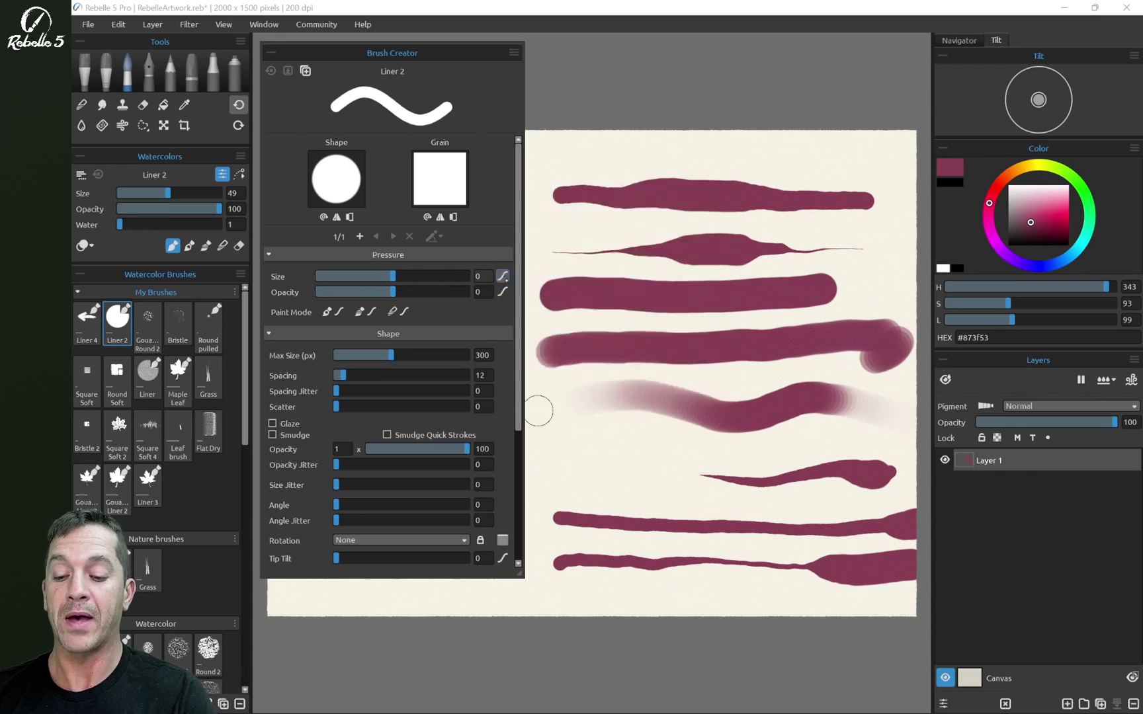
# Open the Opacity pressure curve editor, clear all strokes from Layer 1, and place the editor above the canvas.
pyautogui.click(502, 291)
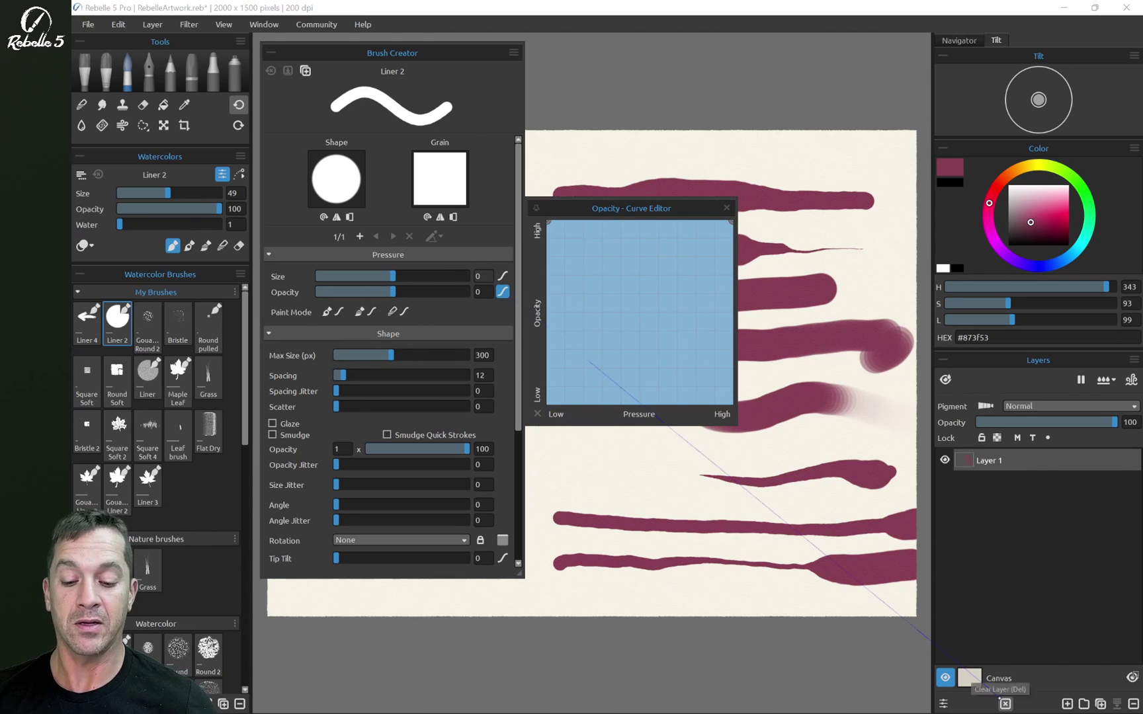
pyautogui.click(1005, 704)
pyautogui.click(537, 207)
pyautogui.moveTo(599, 211)
pyautogui.mouseDown()
pyautogui.moveTo(622, 190)
pyautogui.moveTo(611, 84)
pyautogui.moveTo(564, 77)
pyautogui.mouseUp()
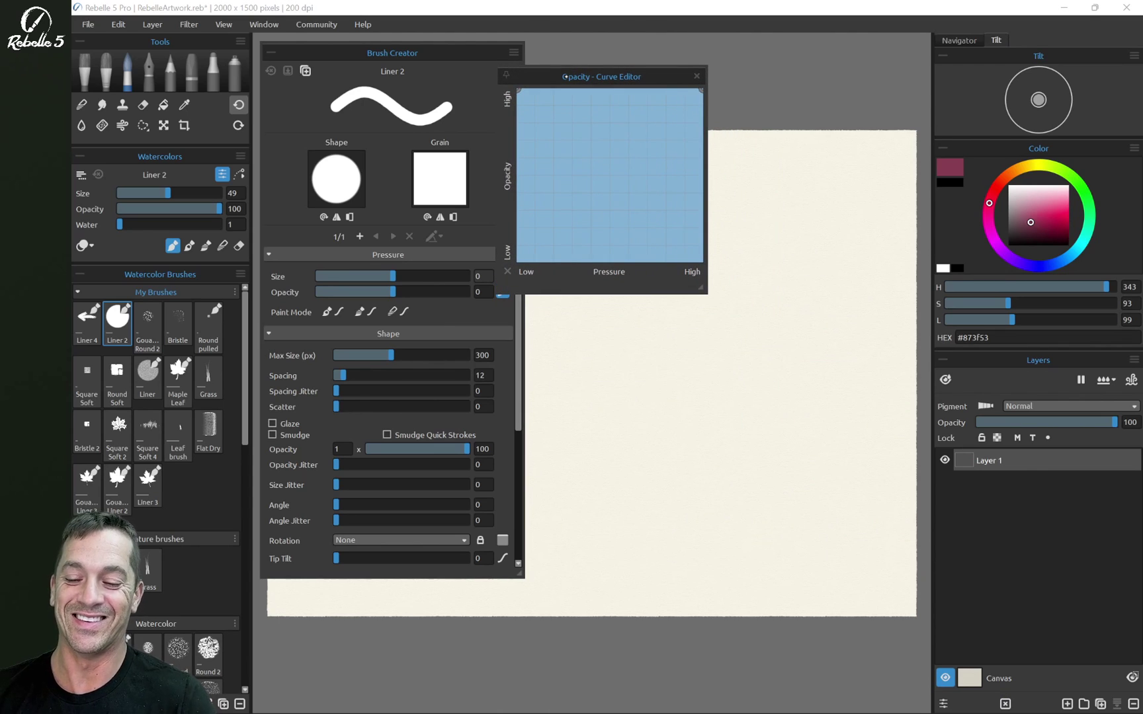
# Change the Opacity curve to a straight rise from low to high, paint a maroon test stroke, and examine it up close.
pyautogui.moveTo(518, 90); pyautogui.dragTo(519, 259)
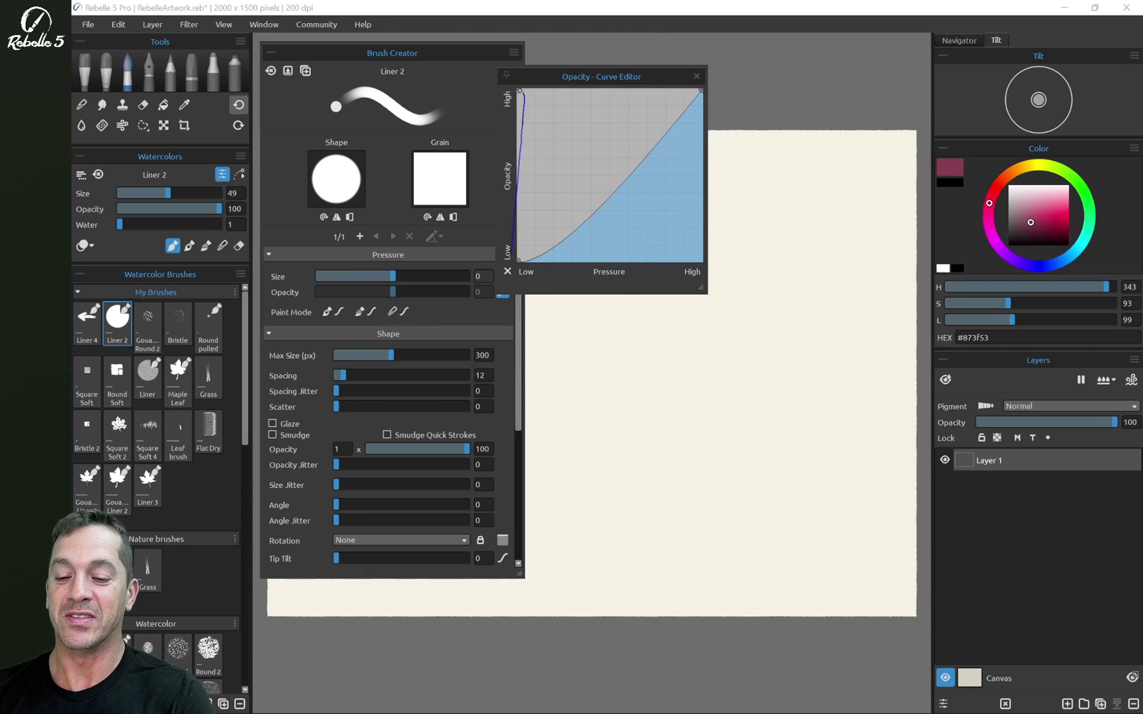
pyautogui.moveTo(519, 91)
pyautogui.mouseDown()
pyautogui.moveTo(564, 153)
pyautogui.moveTo(453, 197)
pyautogui.mouseUp()
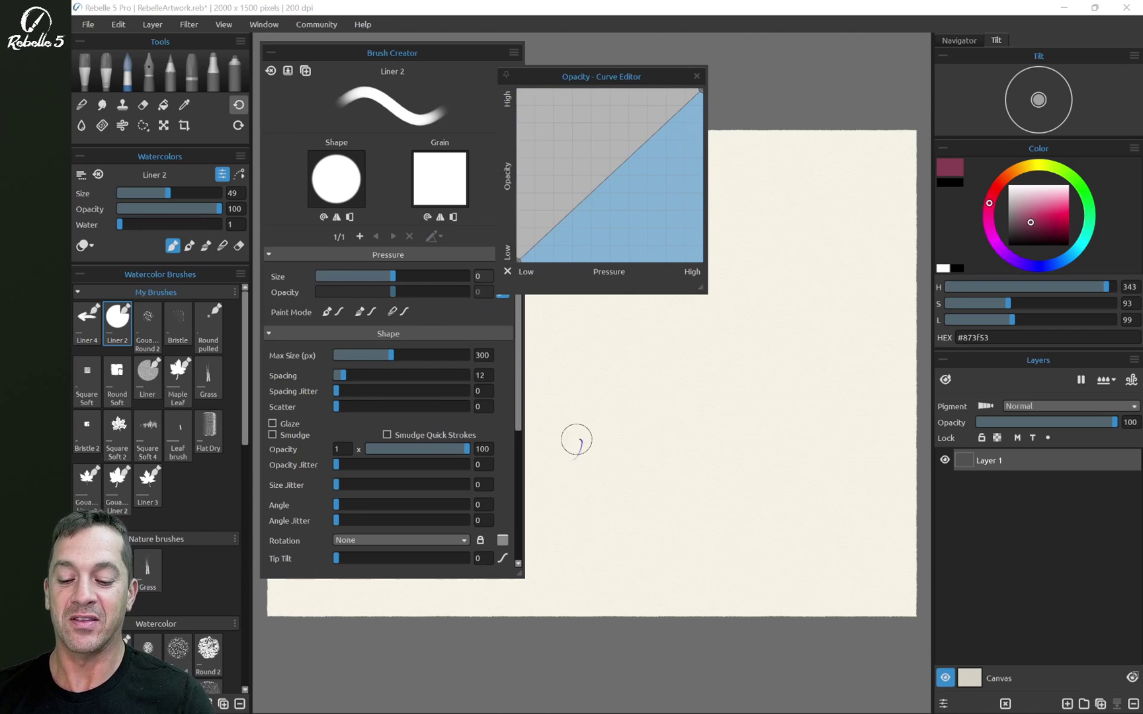
pyautogui.moveTo(577, 436)
pyautogui.mouseDown()
pyautogui.moveTo(681, 347)
pyautogui.moveTo(702, 429)
pyautogui.moveTo(784, 442)
pyautogui.mouseUp()
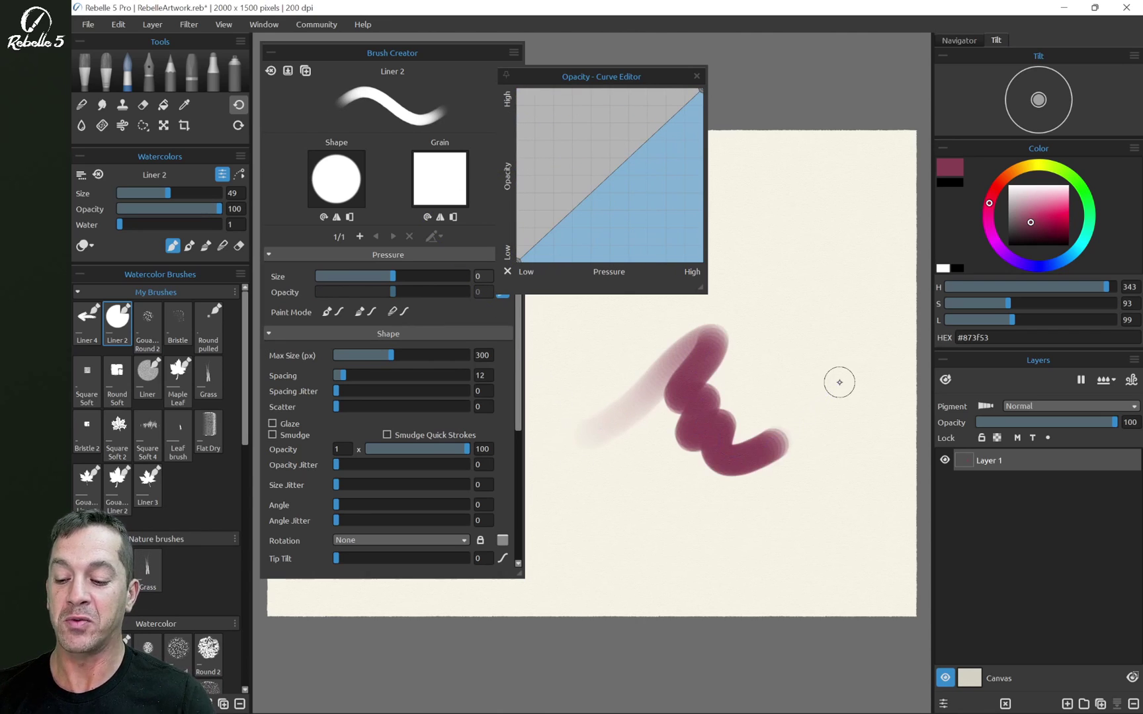
pyautogui.scroll(4, 674, 421)
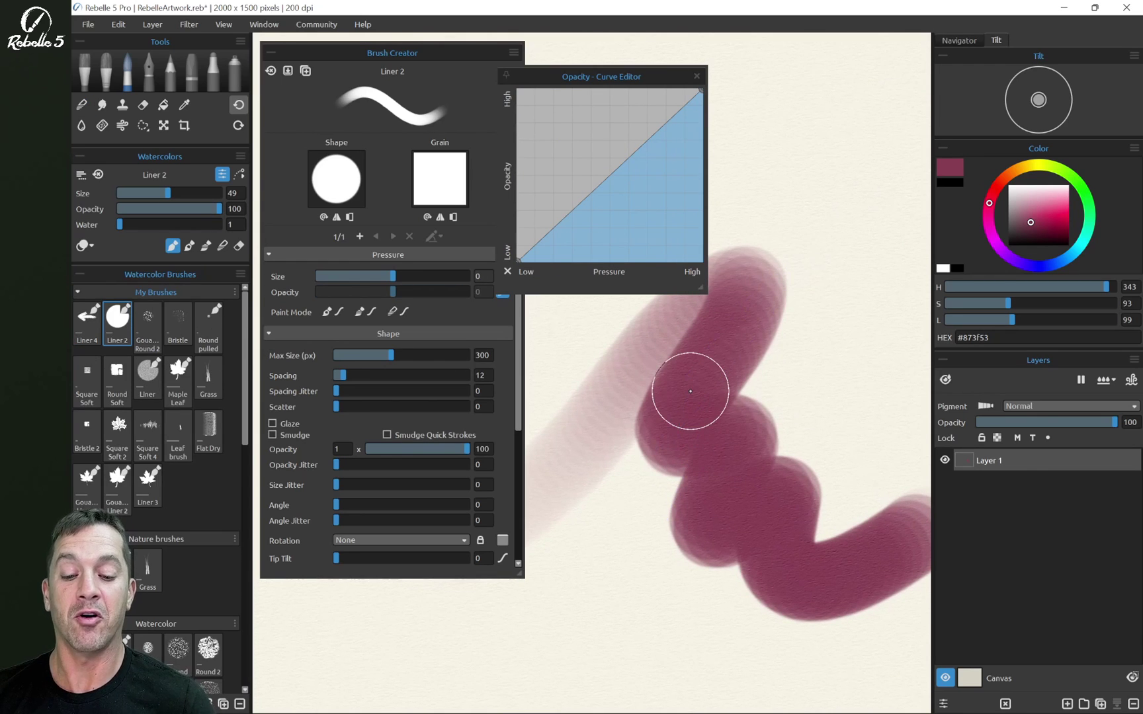
pyautogui.scroll(-3, 819, 274)
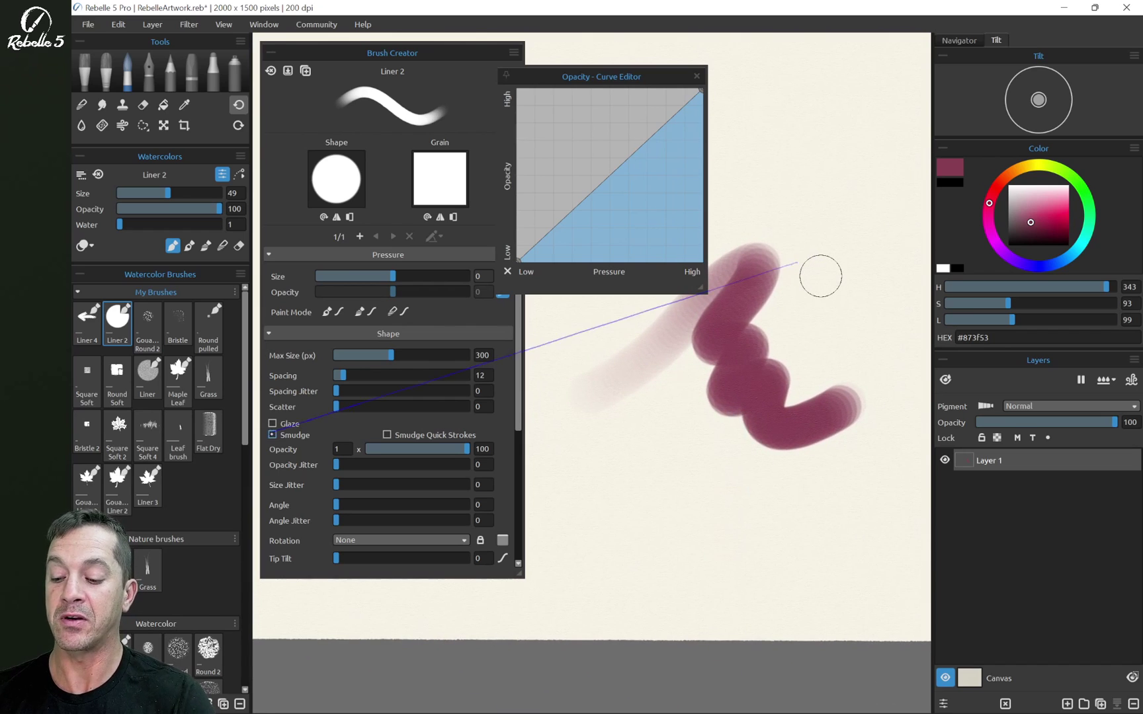
# Enable Smudge, paint two overlapping maroon test strokes, then disable Smudge and clear Layer 1.
pyautogui.click(272, 434)
pyautogui.moveTo(595, 439)
pyautogui.mouseDown()
pyautogui.moveTo(671, 426)
pyautogui.moveTo(684, 510)
pyautogui.moveTo(806, 521)
pyautogui.moveTo(860, 454)
pyautogui.mouseUp()
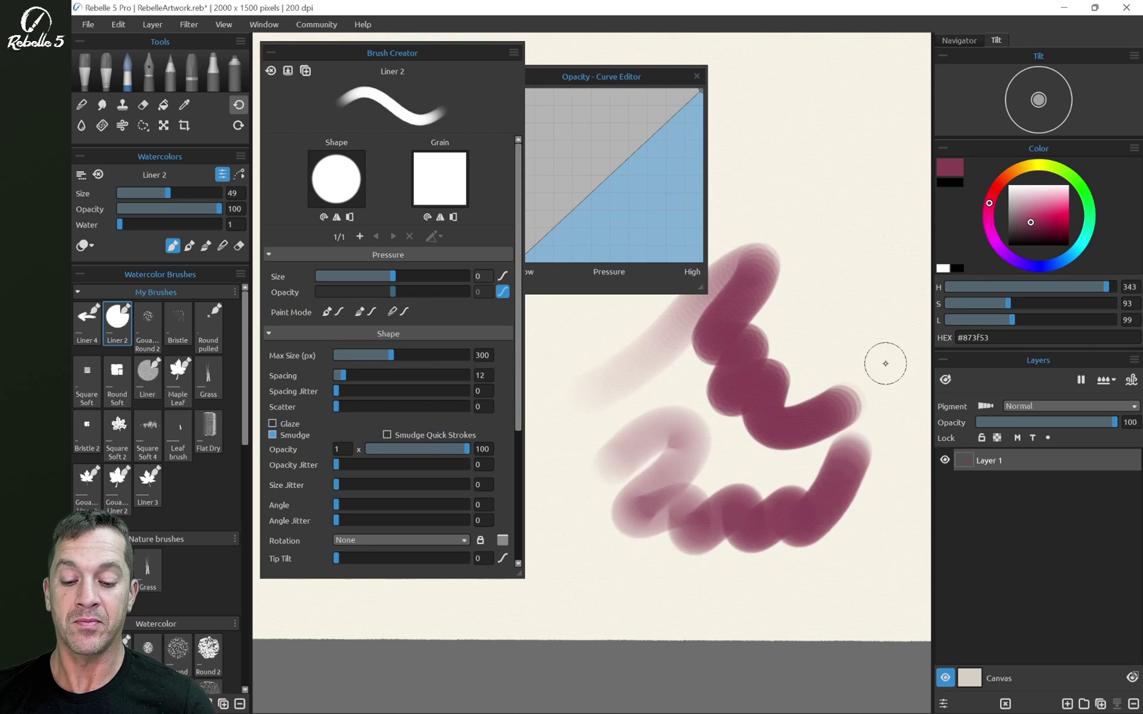
pyautogui.moveTo(867, 254)
pyautogui.mouseDown()
pyautogui.moveTo(845, 438)
pyautogui.moveTo(757, 544)
pyautogui.mouseUp()
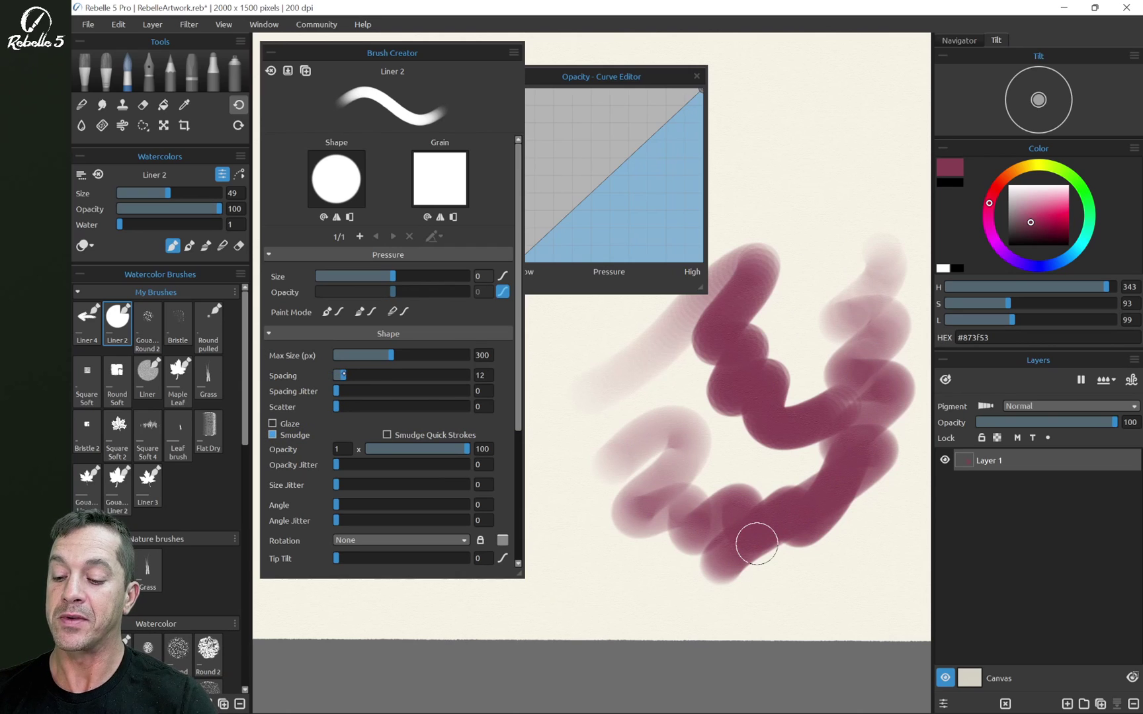
pyautogui.press('Delete')
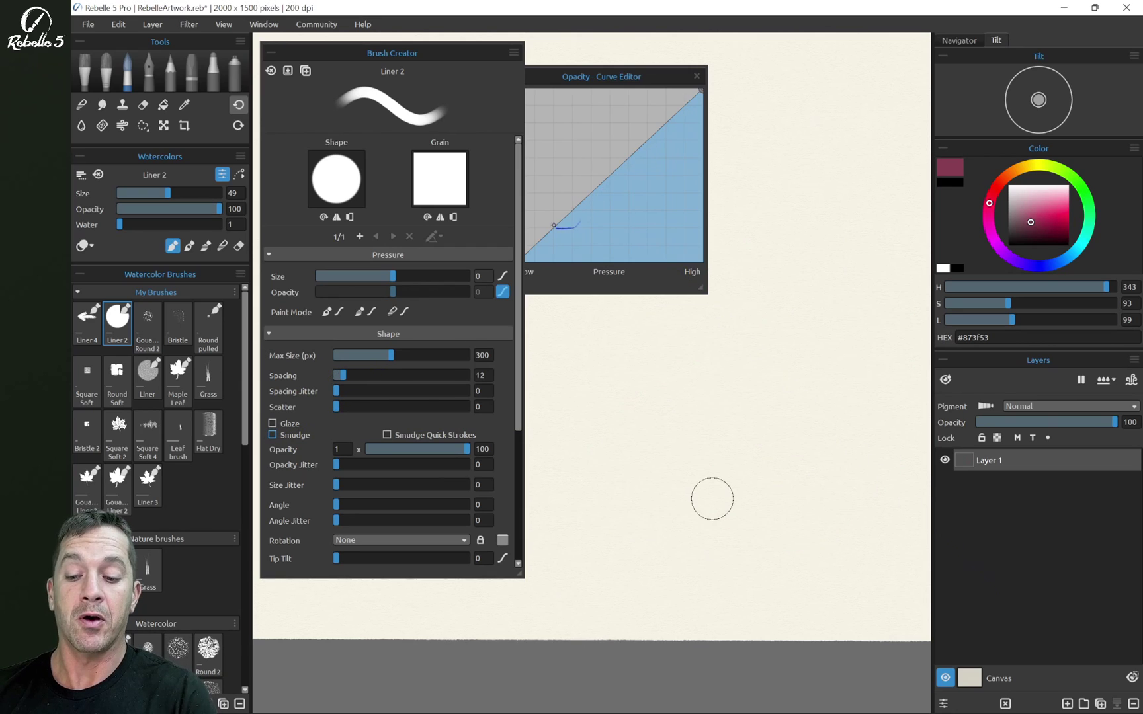
# Move the Opacity curve editor clear of the Brush Creator, raise the curve's low-pressure end, bend its middle downward, and paint a test stroke.
pyautogui.moveTo(617, 76); pyautogui.dragTo(644, 73)
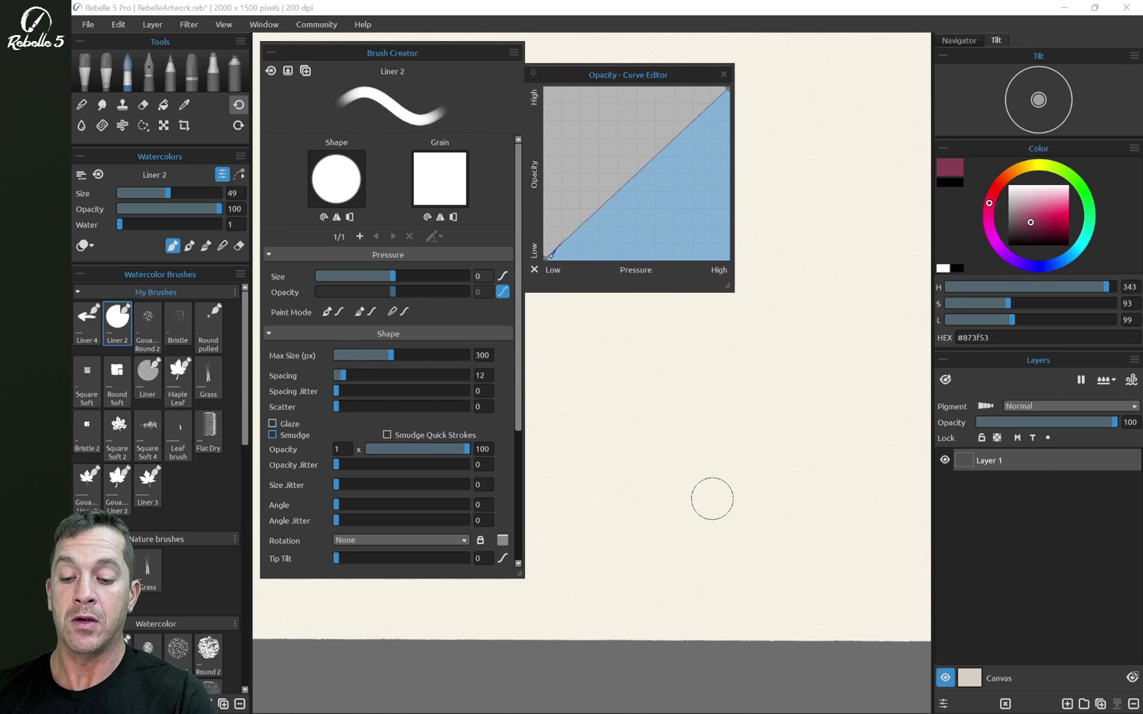
pyautogui.moveTo(549, 255); pyautogui.dragTo(544, 168)
pyautogui.moveTo(604, 140); pyautogui.dragTo(625, 230)
pyautogui.moveTo(553, 387)
pyautogui.mouseDown()
pyautogui.moveTo(778, 391)
pyautogui.moveTo(838, 336)
pyautogui.moveTo(868, 330)
pyautogui.moveTo(895, 390)
pyautogui.moveTo(920, 403)
pyautogui.mouseUp()
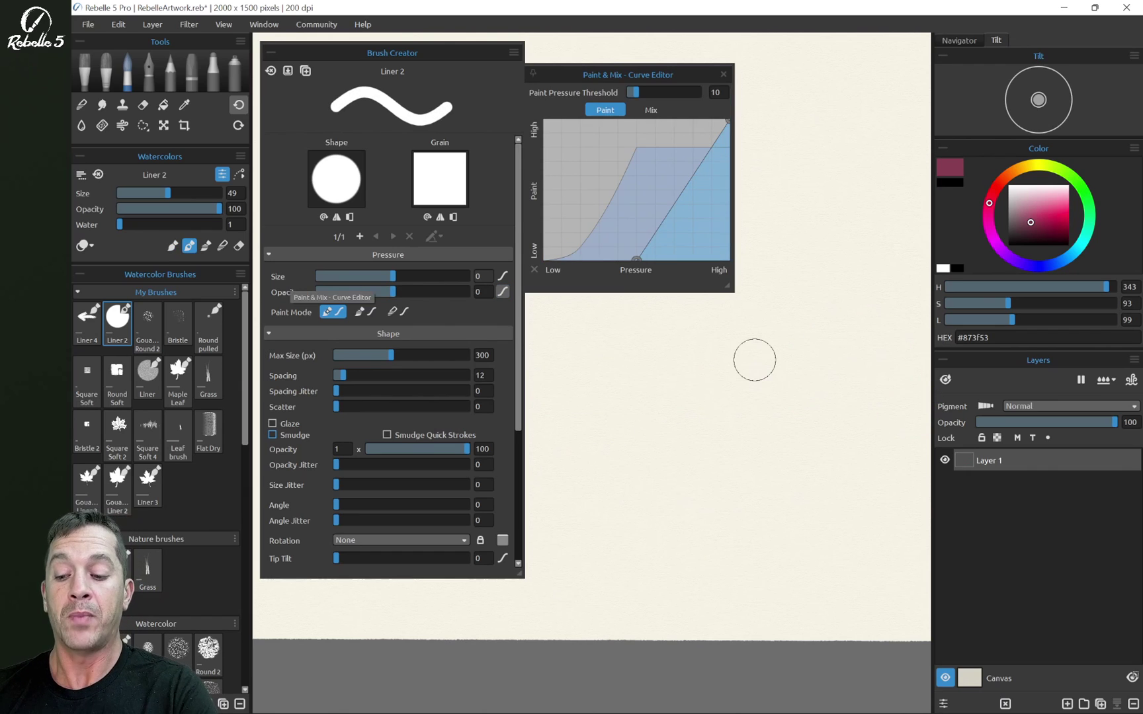
# Paint a maroon stroke in Paint & Mix mode, pick light yellow #fff763, and paint over it with varying pressure.
pyautogui.moveTo(594, 389)
pyautogui.mouseDown()
pyautogui.moveTo(574, 396)
pyautogui.moveTo(702, 324)
pyautogui.mouseUp()
pyautogui.click(1046, 166)
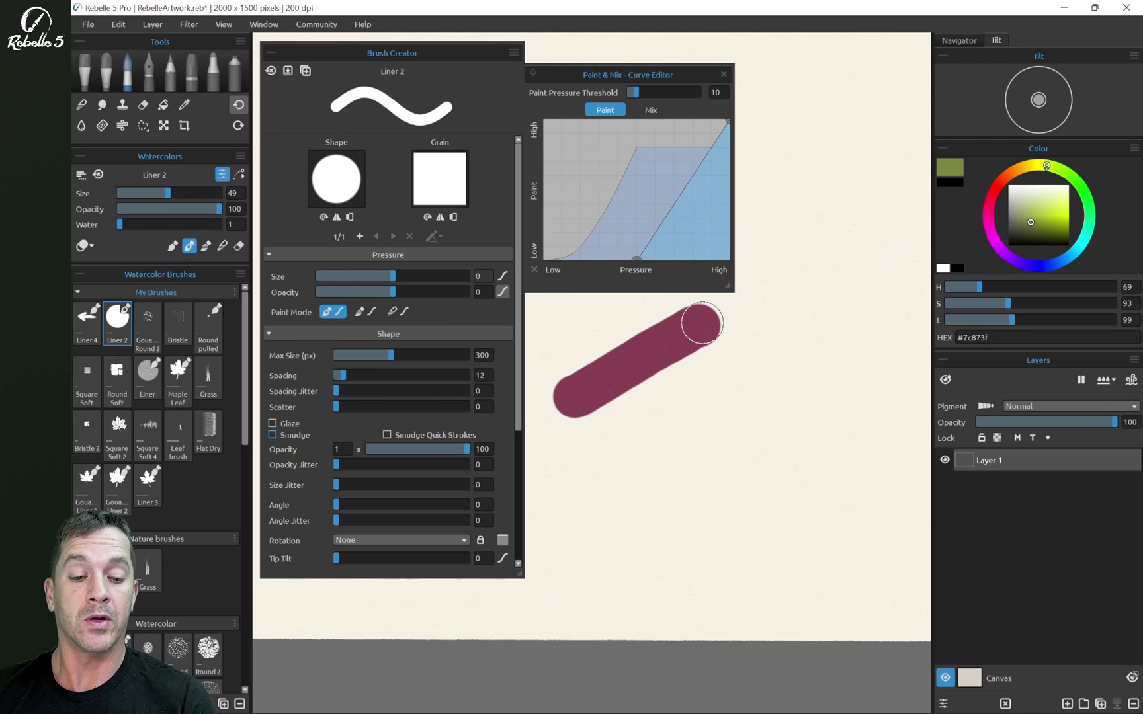
pyautogui.click(1069, 204)
pyautogui.moveTo(582, 436)
pyautogui.mouseDown()
pyautogui.moveTo(694, 358)
pyautogui.moveTo(568, 400)
pyautogui.moveTo(587, 413)
pyautogui.moveTo(603, 401)
pyautogui.mouseUp()
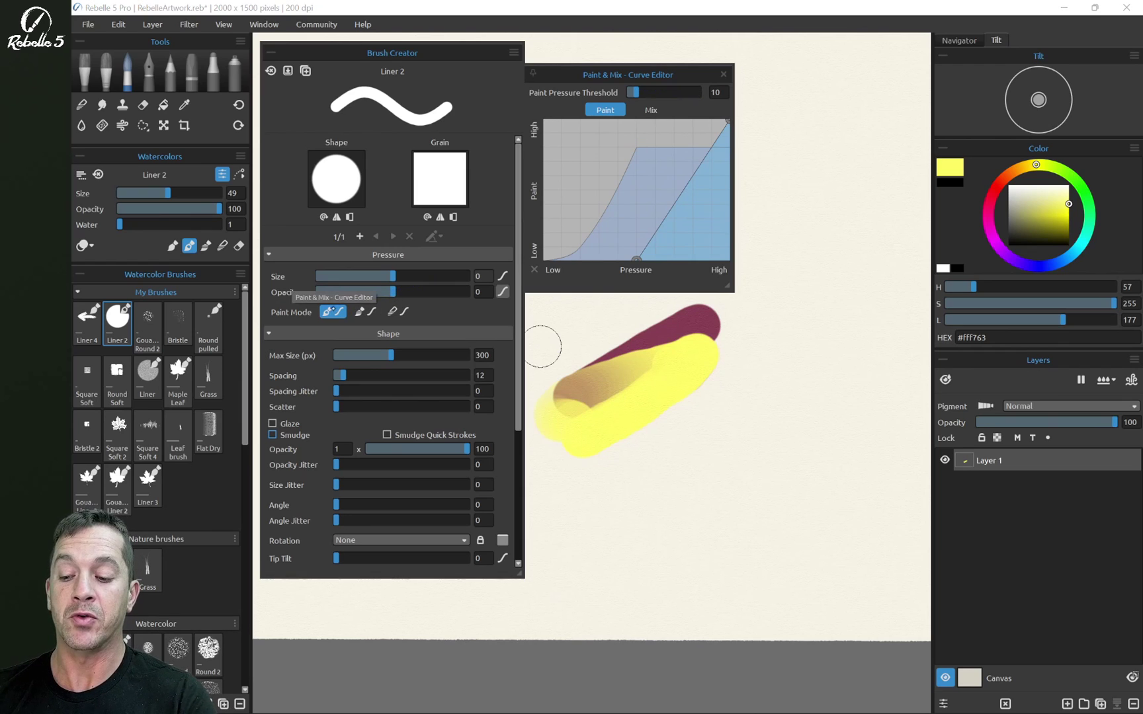
# Switch the Paint & Mix editor to the Mix curve, try different Paint Pressure Threshold values, and reset the curves.
pyautogui.click(652, 110)
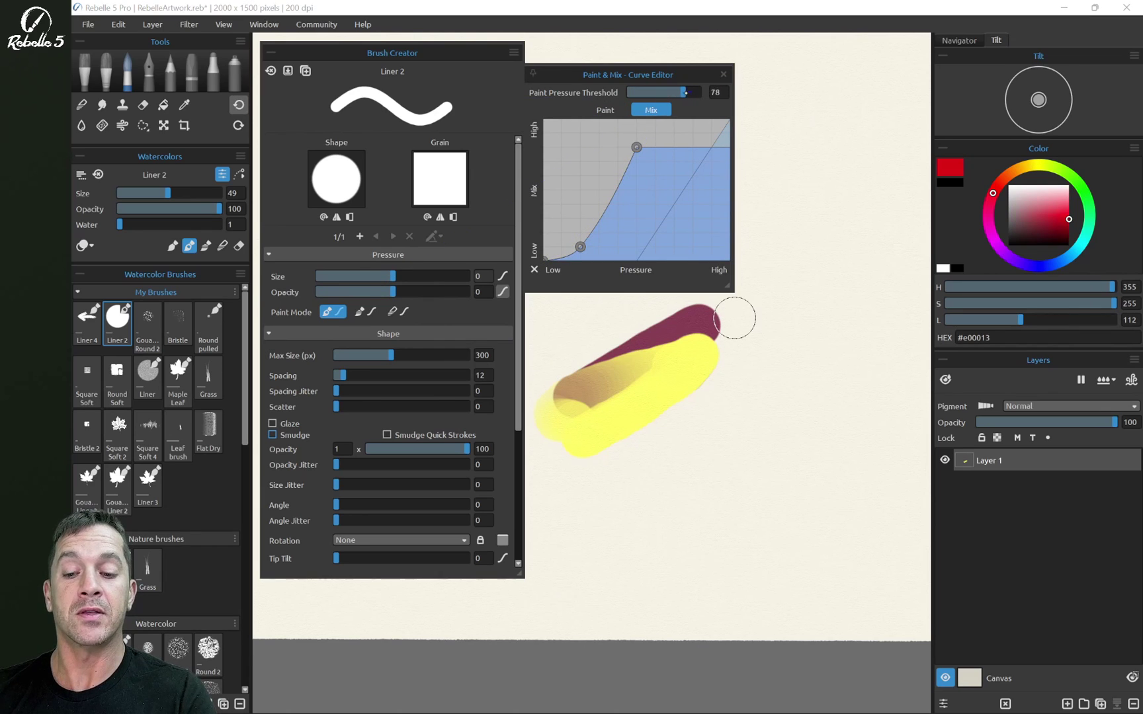
pyautogui.moveTo(686, 93); pyautogui.dragTo(654, 97)
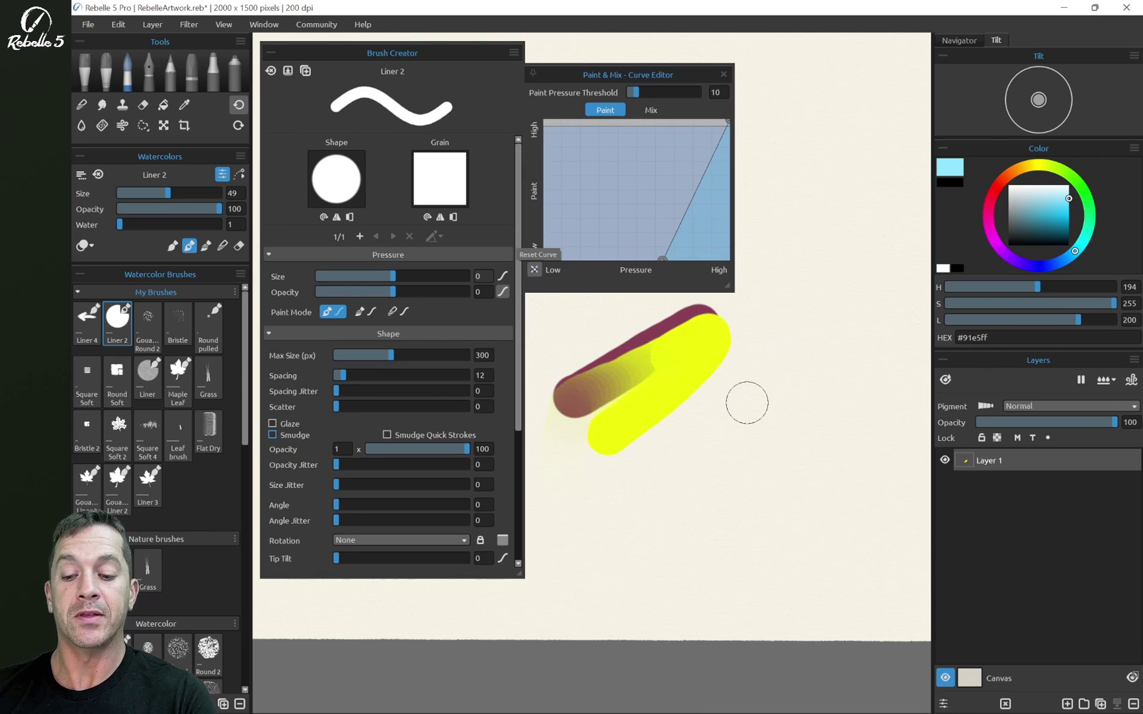
pyautogui.click(535, 269)
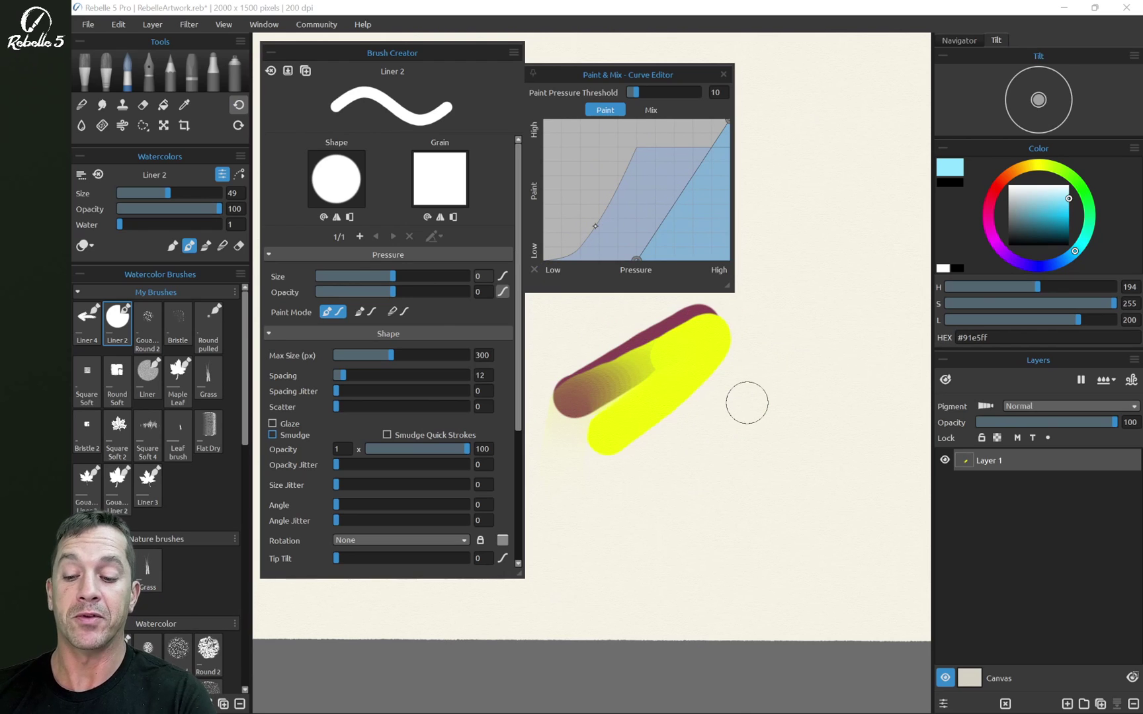
# Switch to Paint & Blend mode, blend across the maroon and yellow strokes, and paint over the yellow in orange #fe6310.
pyautogui.click(364, 312)
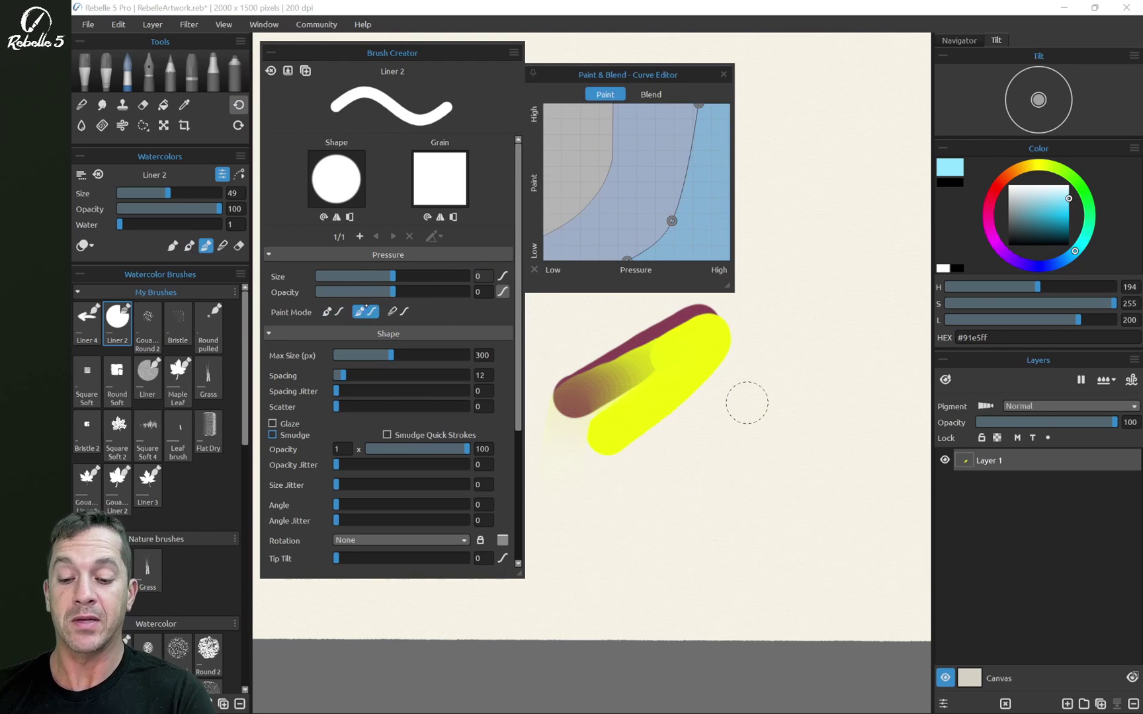
pyautogui.moveTo(671, 361)
pyautogui.mouseDown()
pyautogui.moveTo(673, 445)
pyautogui.moveTo(655, 315)
pyautogui.moveTo(680, 296)
pyautogui.mouseUp()
pyautogui.click(1068, 213)
pyautogui.click(1007, 176)
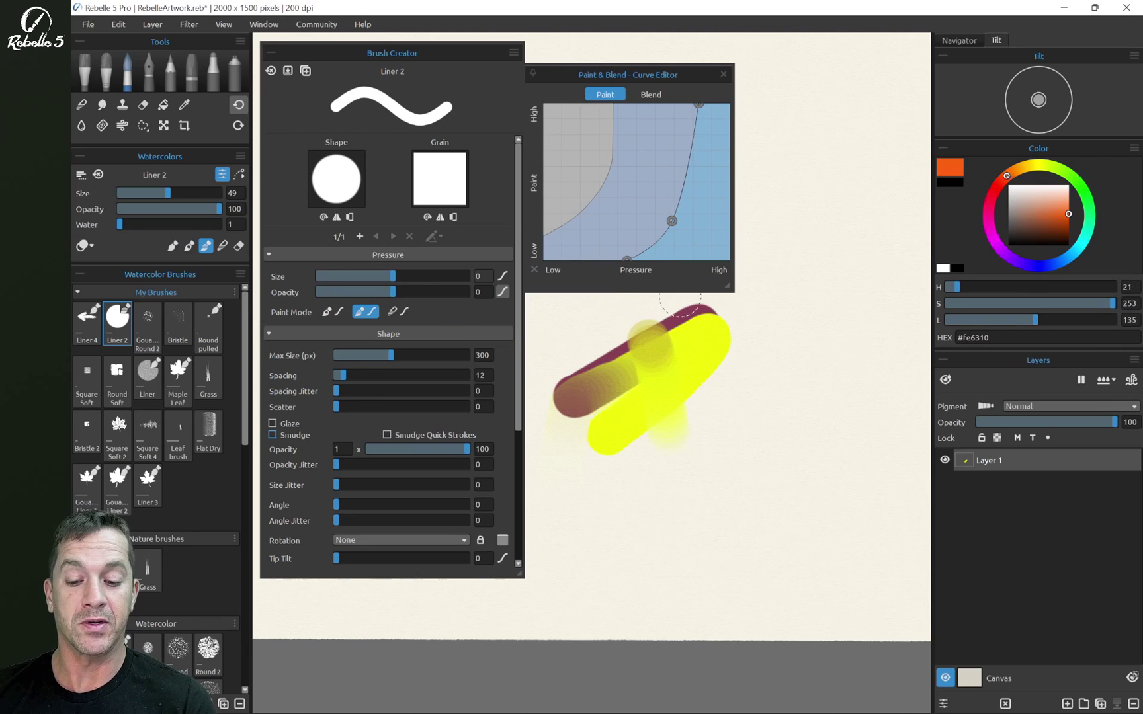
pyautogui.moveTo(702, 378)
pyautogui.mouseDown()
pyautogui.moveTo(692, 385)
pyautogui.moveTo(703, 381)
pyautogui.mouseUp()
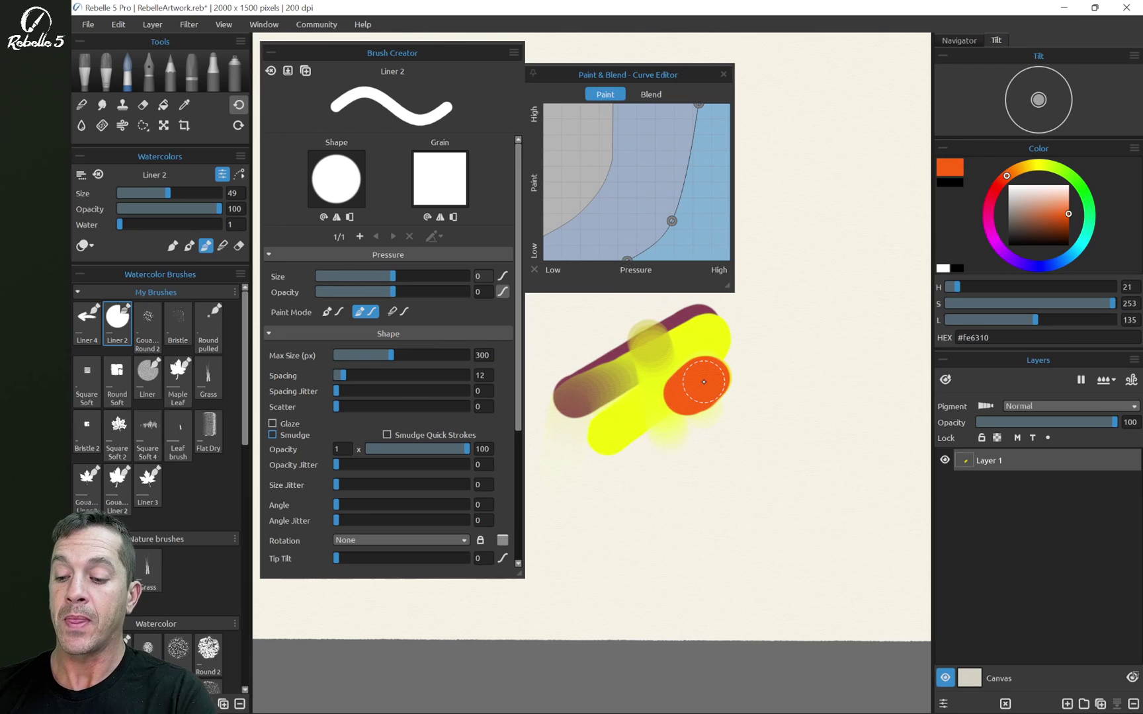
pyautogui.moveTo(704, 382)
pyautogui.mouseDown()
pyautogui.moveTo(761, 369)
pyautogui.moveTo(760, 350)
pyautogui.moveTo(739, 386)
pyautogui.mouseUp()
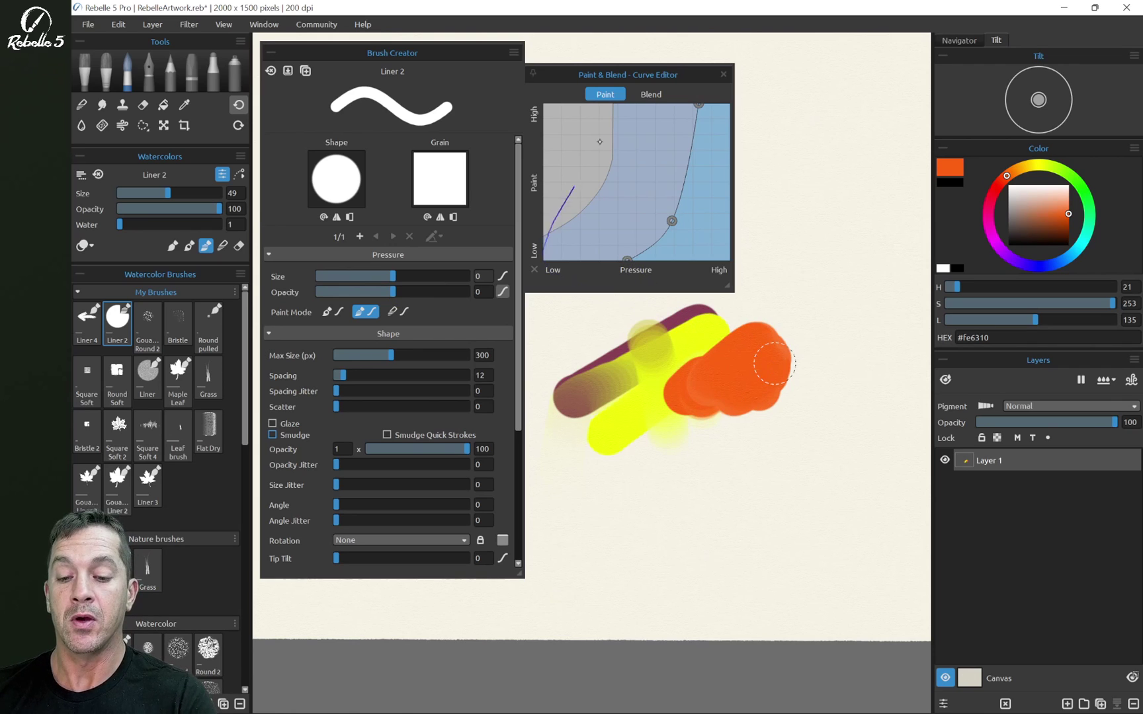
# Clear Layer 1 and paint orange test strokes in Paint & Blend mode, ranging from light to heavy pressure.
pyautogui.click(649, 95)
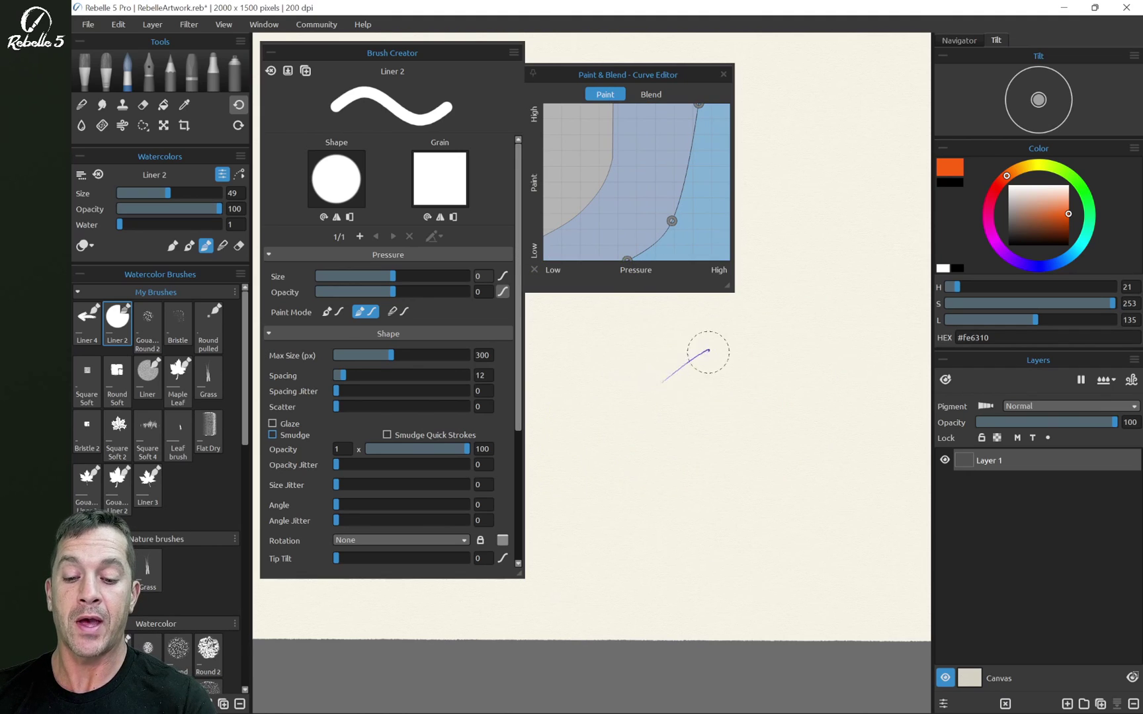
pyautogui.moveTo(721, 370)
pyautogui.mouseDown()
pyautogui.moveTo(776, 363)
pyautogui.moveTo(807, 334)
pyautogui.moveTo(820, 182)
pyautogui.moveTo(784, 340)
pyautogui.mouseUp()
pyautogui.moveTo(776, 308); pyautogui.dragTo(785, 289)
pyautogui.moveTo(782, 344); pyautogui.dragTo(706, 301)
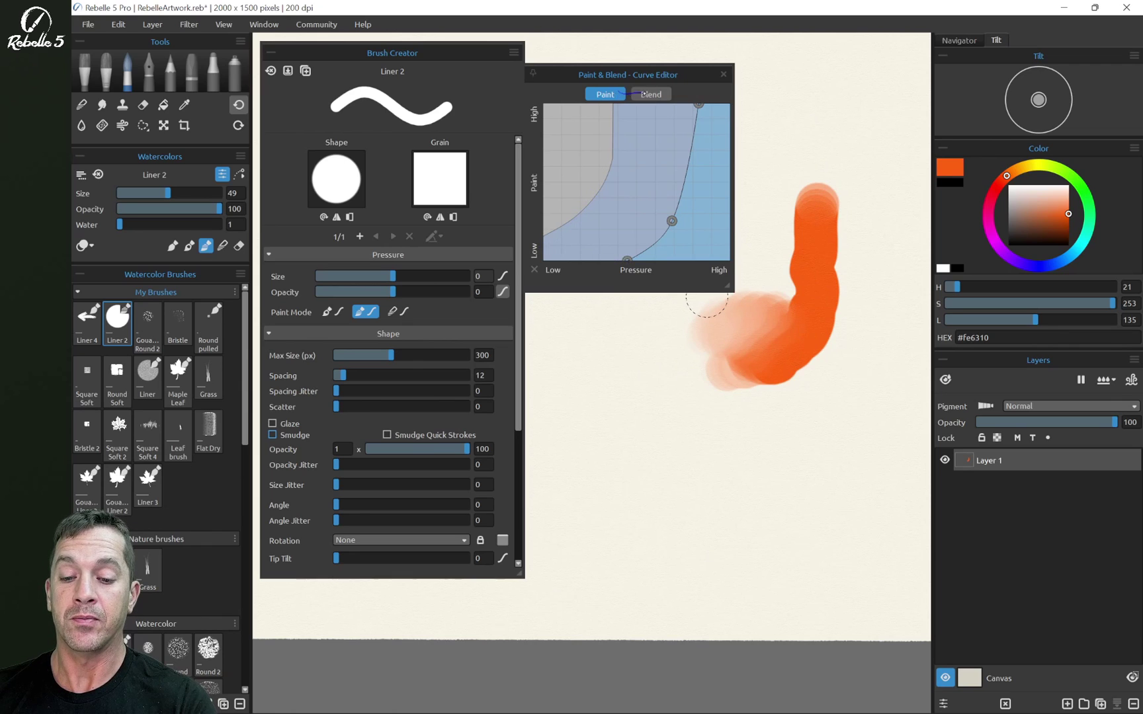
# Raise the Blend curve's low-pressure end, reduce its middle to a single higher point, and blend out the orange stroke's upper part.
pyautogui.click(651, 94)
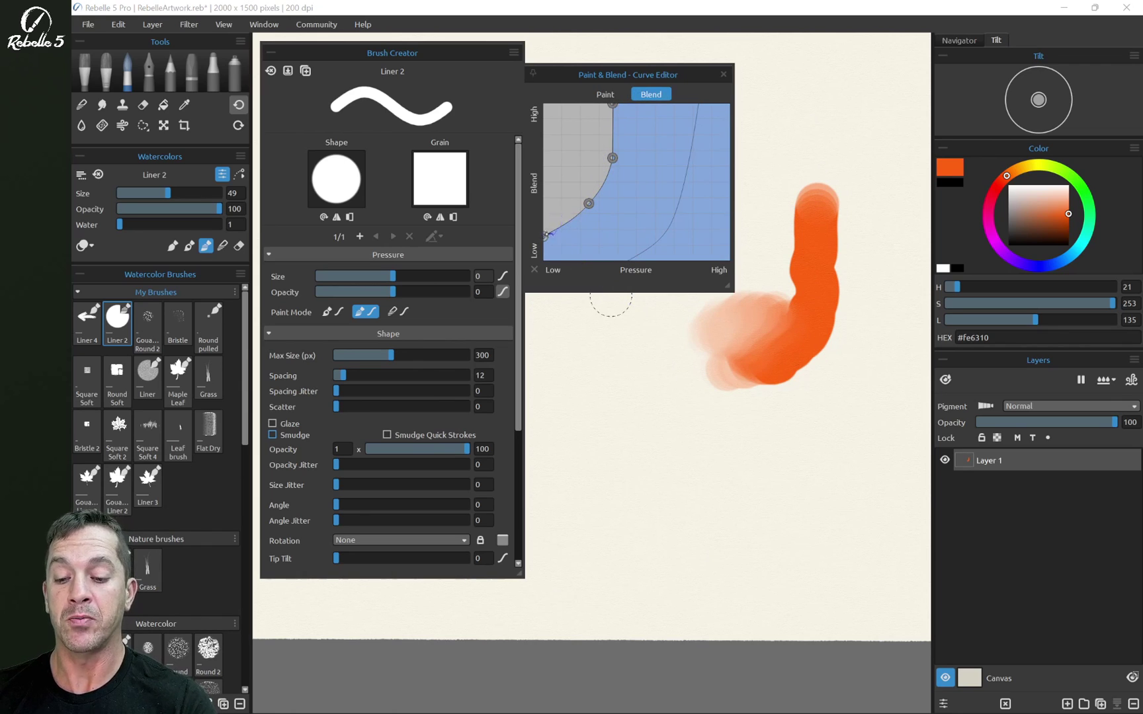
pyautogui.moveTo(546, 236); pyautogui.dragTo(580, 341)
pyautogui.moveTo(614, 158); pyautogui.dragTo(598, 136)
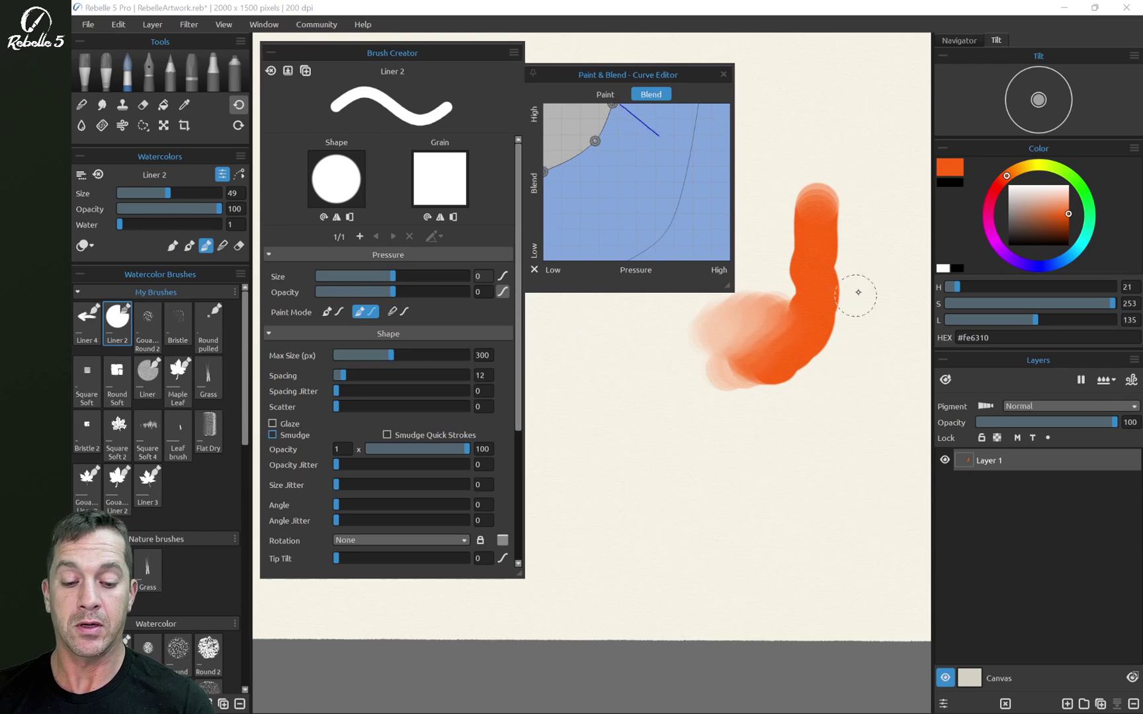
pyautogui.moveTo(854, 289)
pyautogui.mouseDown()
pyautogui.moveTo(860, 247)
pyautogui.moveTo(835, 266)
pyautogui.moveTo(865, 212)
pyautogui.moveTo(839, 240)
pyautogui.moveTo(861, 183)
pyautogui.moveTo(830, 219)
pyautogui.moveTo(847, 154)
pyautogui.moveTo(820, 207)
pyautogui.moveTo(828, 150)
pyautogui.moveTo(812, 182)
pyautogui.moveTo(806, 173)
pyautogui.moveTo(842, 155)
pyautogui.moveTo(815, 208)
pyautogui.moveTo(858, 164)
pyautogui.moveTo(858, 201)
pyautogui.moveTo(881, 203)
pyautogui.moveTo(847, 226)
pyautogui.moveTo(886, 227)
pyautogui.moveTo(844, 246)
pyautogui.moveTo(887, 248)
pyautogui.moveTo(839, 254)
pyautogui.moveTo(885, 279)
pyautogui.moveTo(839, 270)
pyautogui.moveTo(877, 304)
pyautogui.moveTo(835, 291)
pyautogui.moveTo(869, 317)
pyautogui.moveTo(837, 284)
pyautogui.moveTo(872, 341)
pyautogui.moveTo(843, 299)
pyautogui.moveTo(872, 337)
pyautogui.moveTo(855, 298)
pyautogui.moveTo(890, 295)
pyautogui.moveTo(841, 267)
pyautogui.moveTo(845, 229)
pyautogui.moveTo(815, 209)
pyautogui.moveTo(727, 193)
pyautogui.mouseUp()
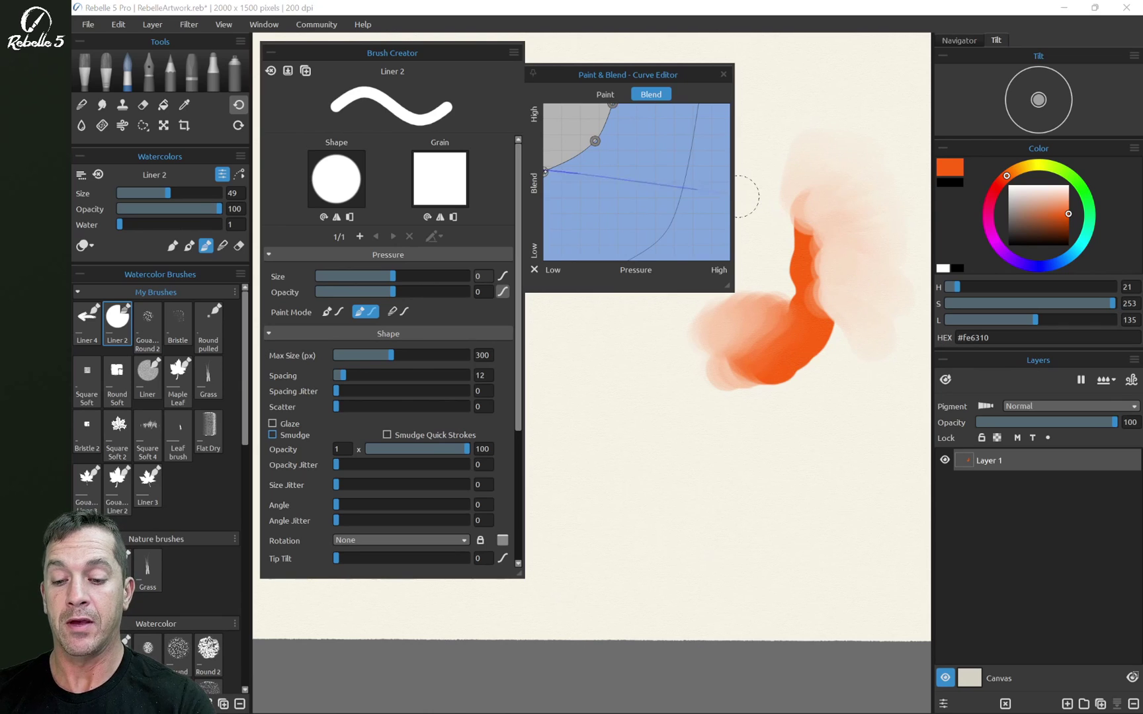
# Test blending with the Blend curve's low-pressure end at minimum, then near maximum with the middle point removed.
pyautogui.moveTo(544, 172); pyautogui.dragTo(544, 259)
pyautogui.moveTo(803, 218)
pyautogui.mouseDown()
pyautogui.moveTo(820, 315)
pyautogui.moveTo(820, 225)
pyautogui.moveTo(842, 268)
pyautogui.moveTo(842, 227)
pyautogui.moveTo(833, 217)
pyautogui.moveTo(849, 292)
pyautogui.moveTo(879, 237)
pyautogui.moveTo(841, 251)
pyautogui.moveTo(888, 209)
pyautogui.moveTo(850, 223)
pyautogui.moveTo(878, 291)
pyautogui.moveTo(859, 311)
pyautogui.mouseUp()
pyautogui.moveTo(595, 141); pyautogui.dragTo(594, 382)
pyautogui.moveTo(544, 259); pyautogui.dragTo(542, 115)
pyautogui.moveTo(837, 352)
pyautogui.mouseDown()
pyautogui.moveTo(828, 320)
pyautogui.moveTo(844, 353)
pyautogui.moveTo(836, 378)
pyautogui.moveTo(832, 325)
pyautogui.moveTo(842, 381)
pyautogui.moveTo(864, 326)
pyautogui.moveTo(878, 361)
pyautogui.moveTo(849, 286)
pyautogui.moveTo(887, 346)
pyautogui.moveTo(876, 275)
pyautogui.moveTo(902, 293)
pyautogui.moveTo(842, 211)
pyautogui.moveTo(886, 247)
pyautogui.moveTo(840, 198)
pyautogui.moveTo(831, 310)
pyautogui.moveTo(831, 280)
pyautogui.mouseUp()
pyautogui.moveTo(820, 235)
pyautogui.mouseDown()
pyautogui.moveTo(807, 254)
pyautogui.moveTo(836, 260)
pyautogui.moveTo(839, 301)
pyautogui.moveTo(830, 296)
pyautogui.moveTo(846, 301)
pyautogui.moveTo(846, 243)
pyautogui.moveTo(860, 244)
pyautogui.moveTo(847, 207)
pyautogui.moveTo(815, 197)
pyautogui.moveTo(813, 226)
pyautogui.moveTo(818, 198)
pyautogui.moveTo(838, 212)
pyautogui.moveTo(842, 280)
pyautogui.moveTo(826, 298)
pyautogui.moveTo(852, 203)
pyautogui.moveTo(855, 274)
pyautogui.moveTo(832, 333)
pyautogui.moveTo(856, 168)
pyautogui.moveTo(854, 143)
pyautogui.moveTo(854, 250)
pyautogui.moveTo(840, 169)
pyautogui.moveTo(815, 139)
pyautogui.mouseUp()
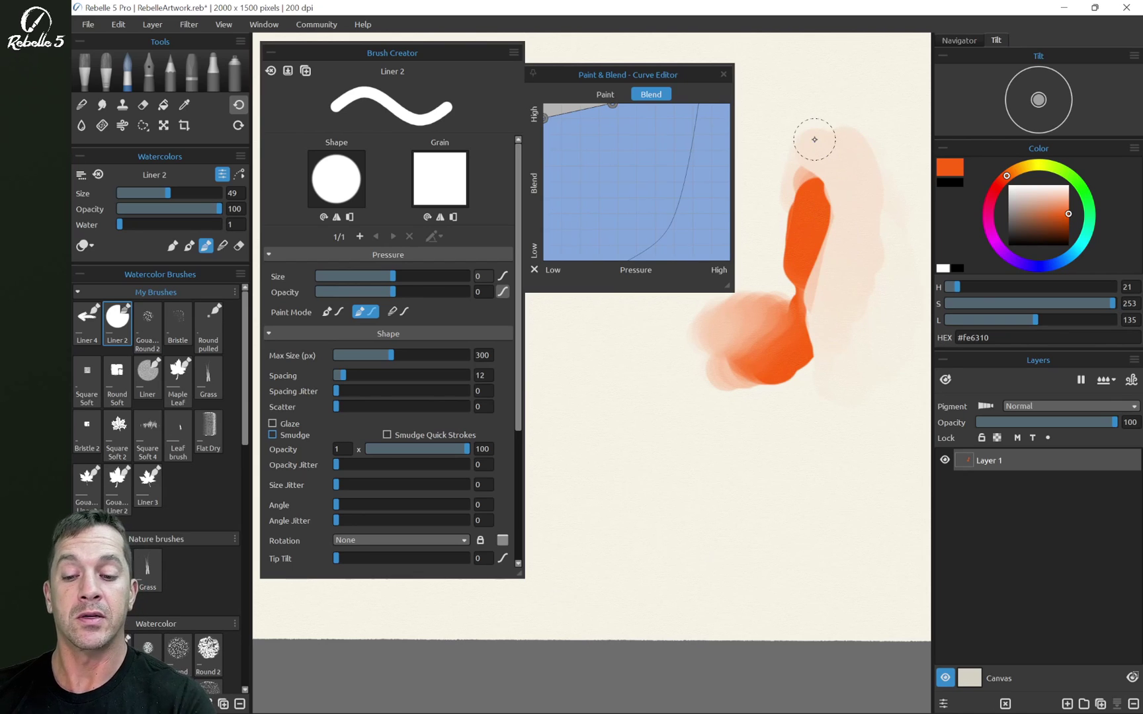
# Lower the Blend curve's low-pressure end, add a middle point, shift the high end toward lower pressure, and blend the orange stroke.
pyautogui.moveTo(547, 115); pyautogui.dragTo(543, 221)
pyautogui.moveTo(572, 170)
pyautogui.mouseDown()
pyautogui.moveTo(581, 186)
pyautogui.moveTo(578, 161)
pyautogui.moveTo(571, 194)
pyautogui.mouseUp()
pyautogui.moveTo(612, 104); pyautogui.dragTo(588, 118)
pyautogui.moveTo(574, 182); pyautogui.dragTo(576, 168)
pyautogui.moveTo(588, 117); pyautogui.dragTo(591, 102)
pyautogui.moveTo(815, 265)
pyautogui.mouseDown()
pyautogui.moveTo(823, 233)
pyautogui.moveTo(823, 261)
pyautogui.moveTo(831, 211)
pyautogui.moveTo(834, 260)
pyautogui.moveTo(834, 199)
pyautogui.moveTo(833, 275)
pyautogui.moveTo(864, 164)
pyautogui.moveTo(884, 200)
pyautogui.moveTo(856, 225)
pyautogui.moveTo(886, 245)
pyautogui.moveTo(859, 221)
pyautogui.moveTo(882, 261)
pyautogui.moveTo(858, 230)
pyautogui.moveTo(874, 267)
pyautogui.moveTo(870, 277)
pyautogui.moveTo(852, 238)
pyautogui.moveTo(873, 271)
pyautogui.moveTo(869, 304)
pyautogui.moveTo(860, 232)
pyautogui.moveTo(850, 317)
pyautogui.moveTo(853, 217)
pyautogui.moveTo(878, 279)
pyautogui.moveTo(854, 178)
pyautogui.moveTo(876, 227)
pyautogui.moveTo(835, 152)
pyautogui.moveTo(822, 236)
pyautogui.moveTo(825, 197)
pyautogui.moveTo(824, 234)
pyautogui.moveTo(855, 173)
pyautogui.mouseUp()
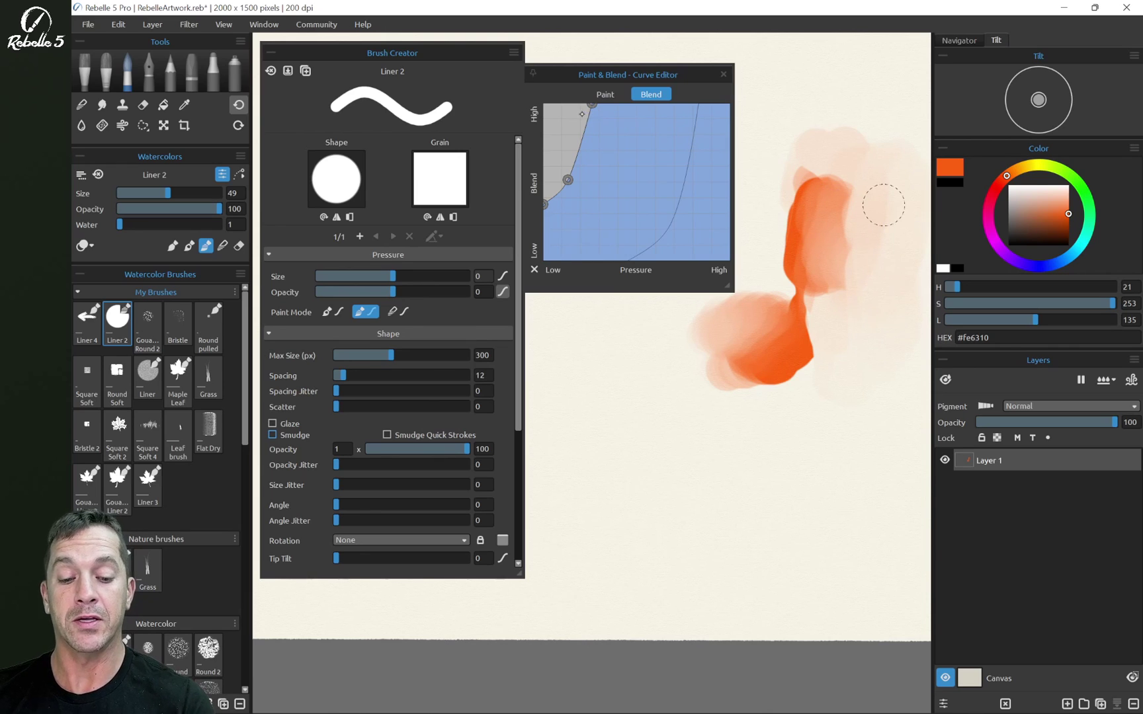
# Paint more orange over the blended area, deepen the Blend curve's low-pressure section, and blend the orange outward and down.
pyautogui.moveTo(872, 256); pyautogui.dragTo(860, 266)
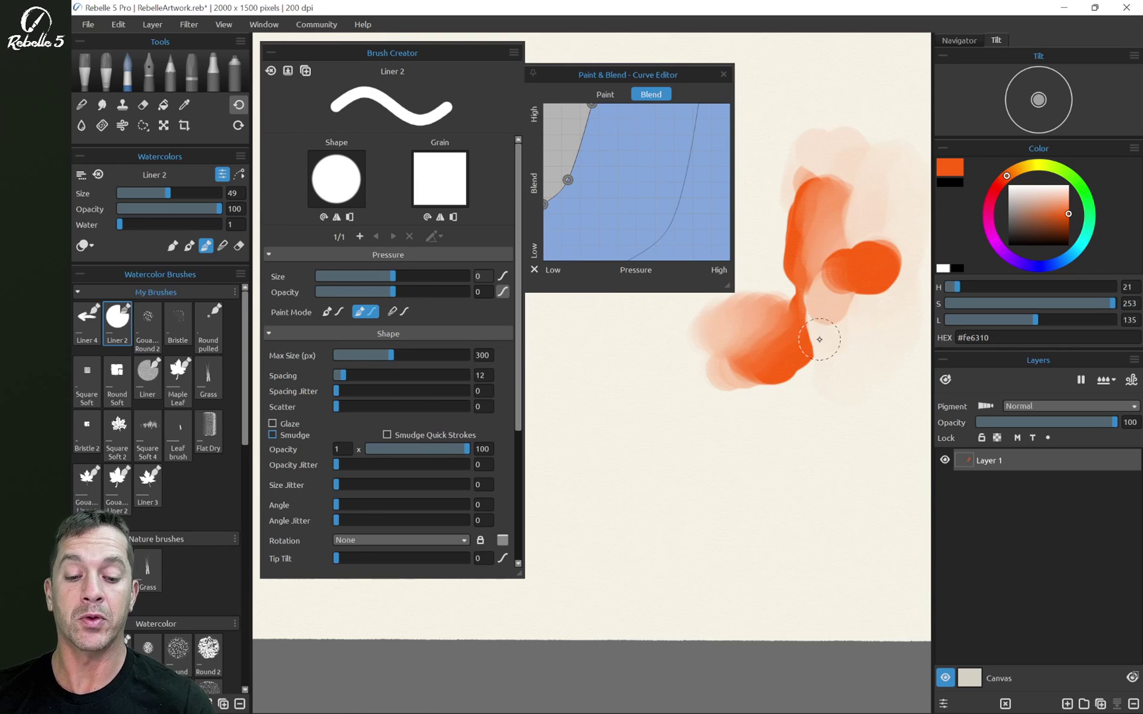
pyautogui.moveTo(819, 339)
pyautogui.mouseDown()
pyautogui.moveTo(840, 278)
pyautogui.moveTo(860, 281)
pyautogui.moveTo(835, 321)
pyautogui.moveTo(870, 262)
pyautogui.moveTo(819, 358)
pyautogui.moveTo(855, 388)
pyautogui.moveTo(863, 420)
pyautogui.mouseUp()
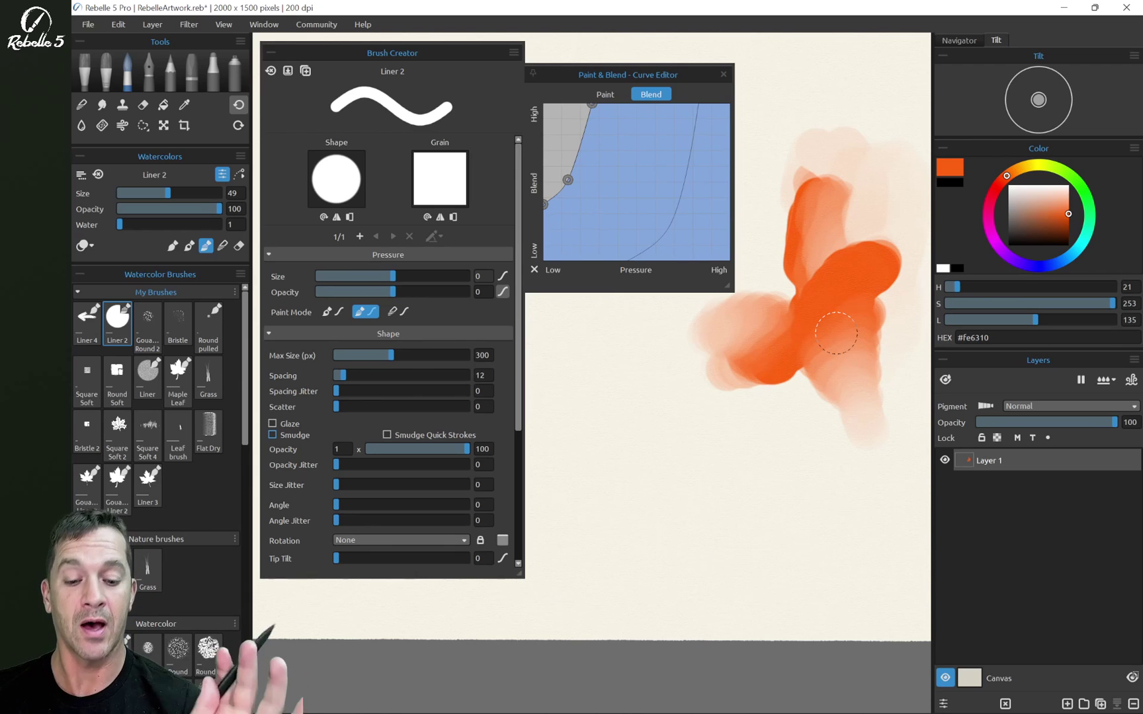
pyautogui.moveTo(836, 333); pyautogui.dragTo(821, 483)
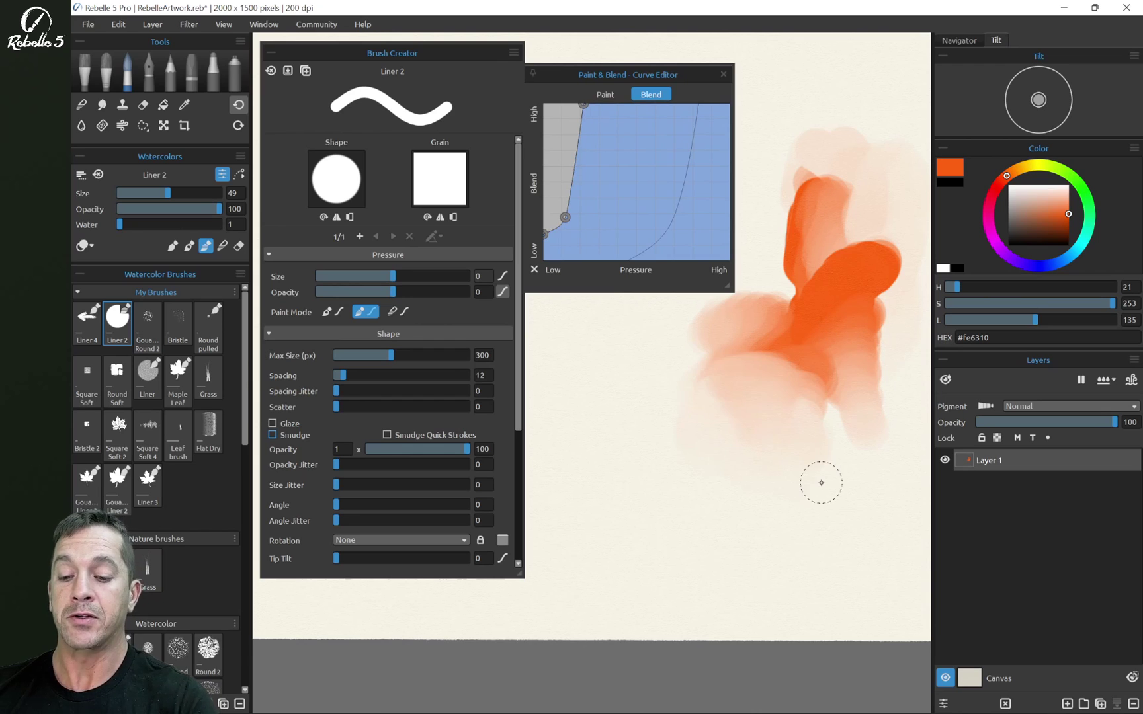
# Shift all points of the Paint & Blend mode's Paint curve toward lower pressure and paint an orange test stroke over the blended area.
pyautogui.click(624, 94)
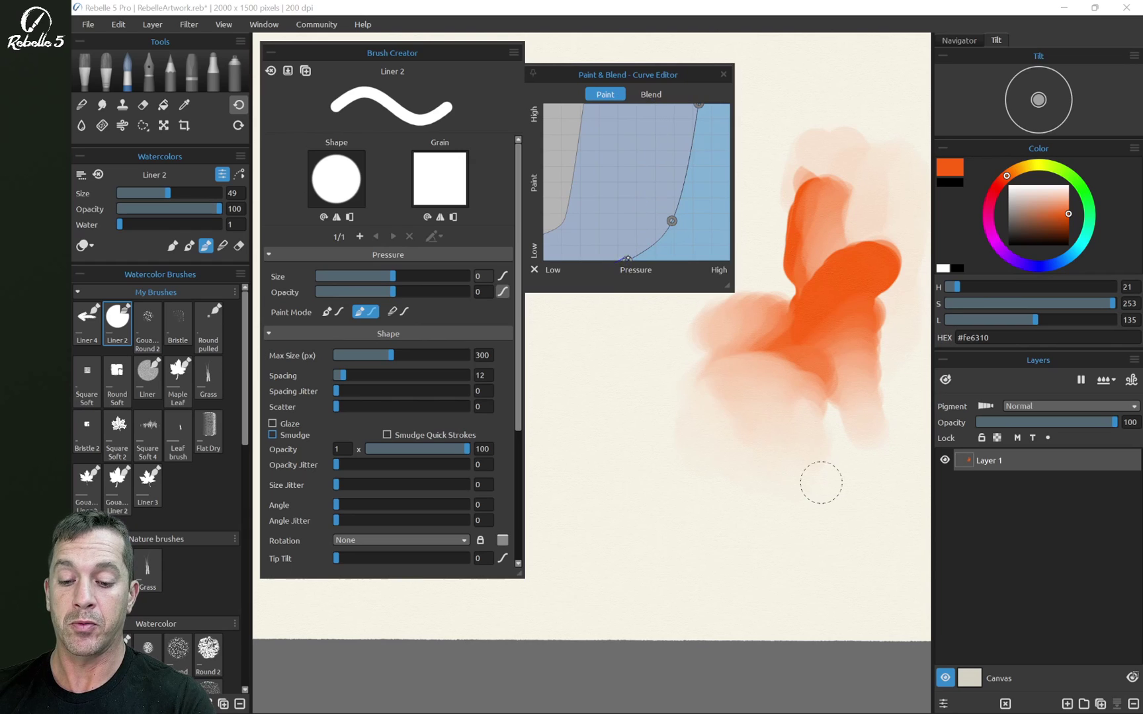
pyautogui.moveTo(671, 220); pyautogui.dragTo(637, 229)
pyautogui.moveTo(699, 104); pyautogui.dragTo(669, 107)
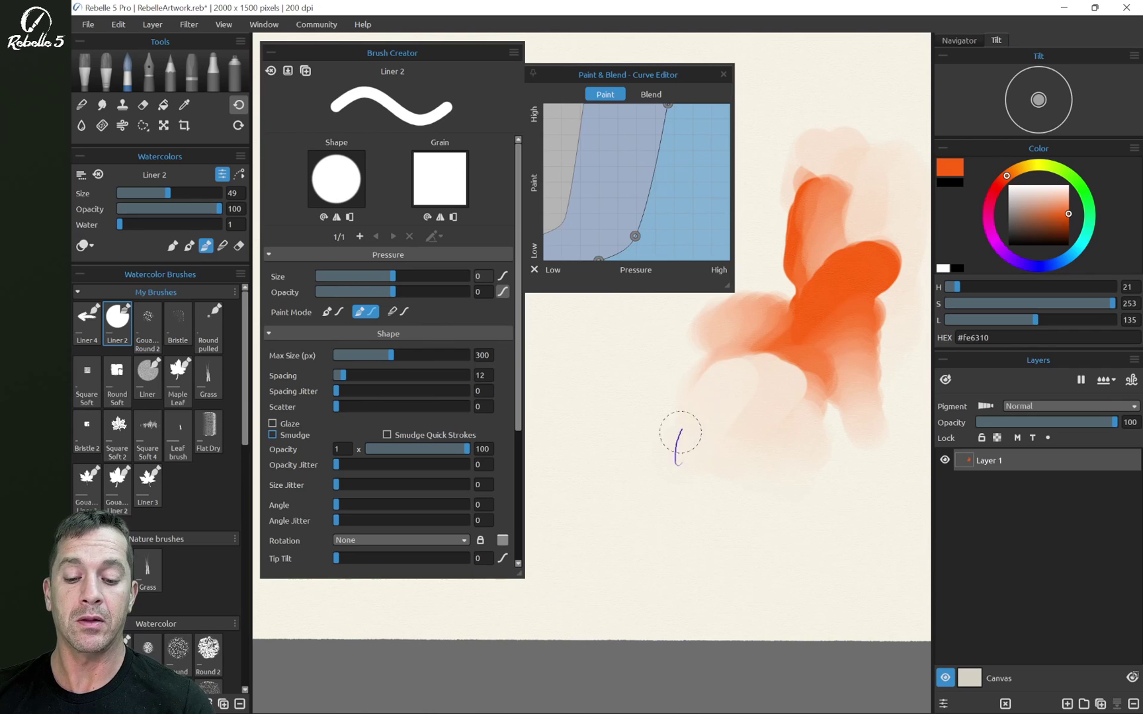
pyautogui.moveTo(688, 417)
pyautogui.mouseDown()
pyautogui.moveTo(776, 396)
pyautogui.moveTo(751, 355)
pyautogui.moveTo(771, 367)
pyautogui.moveTo(781, 387)
pyautogui.moveTo(744, 357)
pyautogui.moveTo(773, 367)
pyautogui.mouseUp()
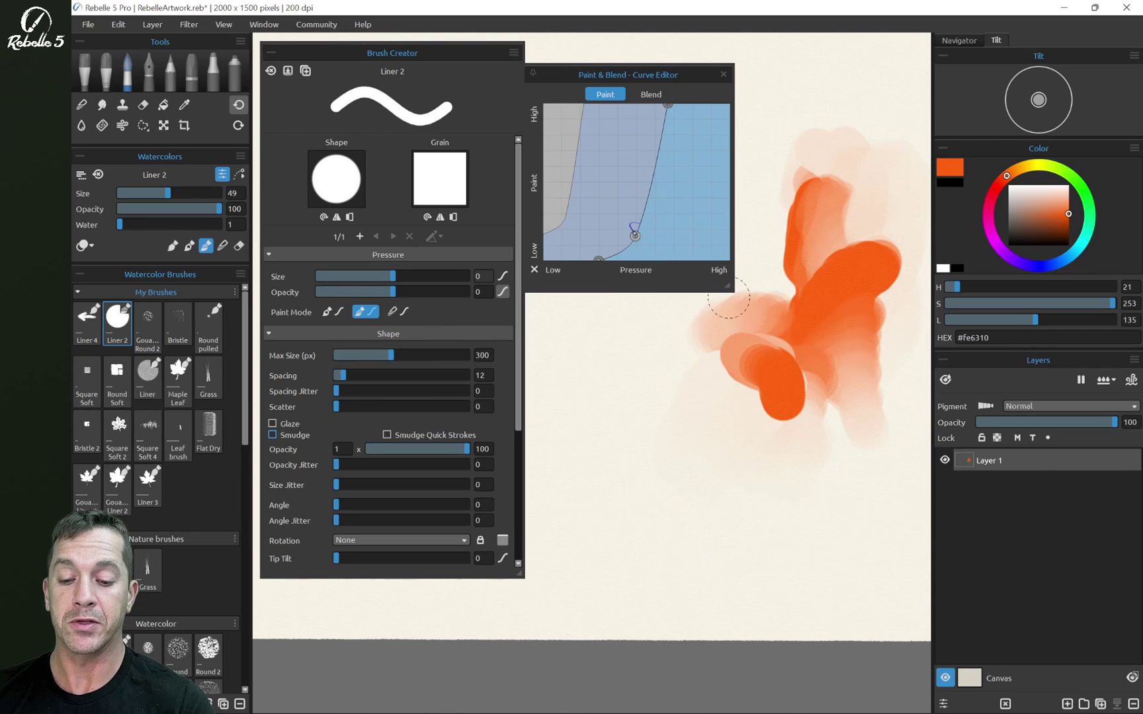
# Shape the Paint curve's lower bend with two middle points, then blend and paint over the lower part of the orange area.
pyautogui.moveTo(634, 235); pyautogui.dragTo(657, 205)
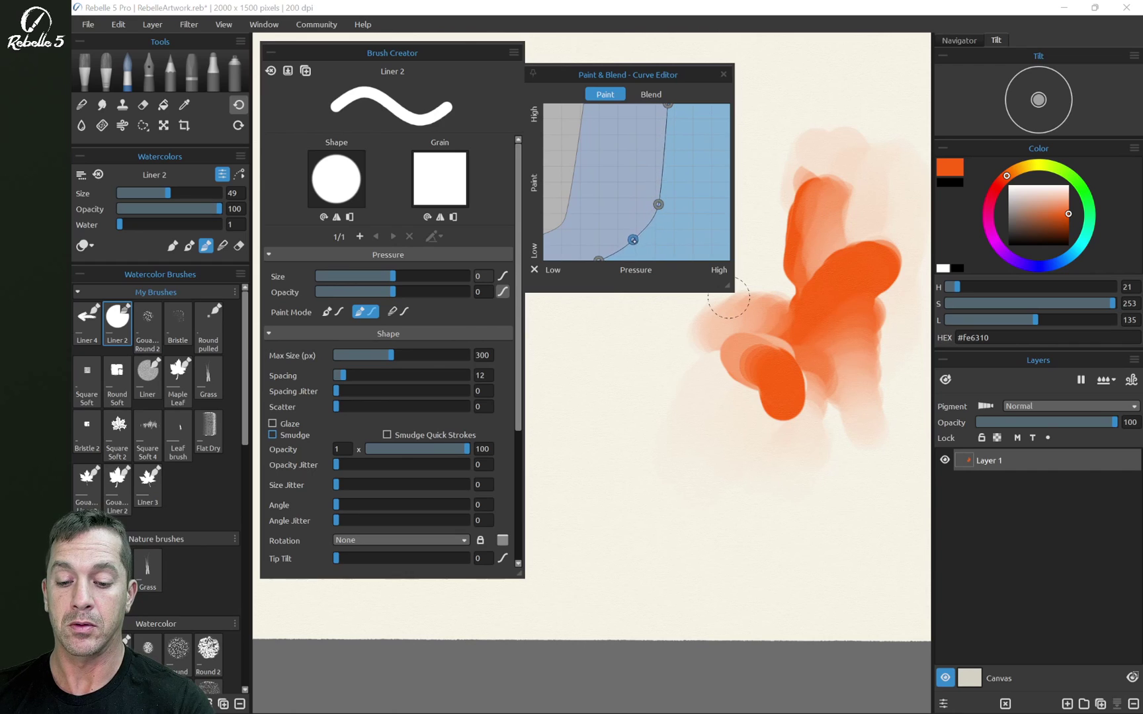
pyautogui.moveTo(709, 362)
pyautogui.mouseDown()
pyautogui.moveTo(755, 342)
pyautogui.moveTo(705, 358)
pyautogui.mouseUp()
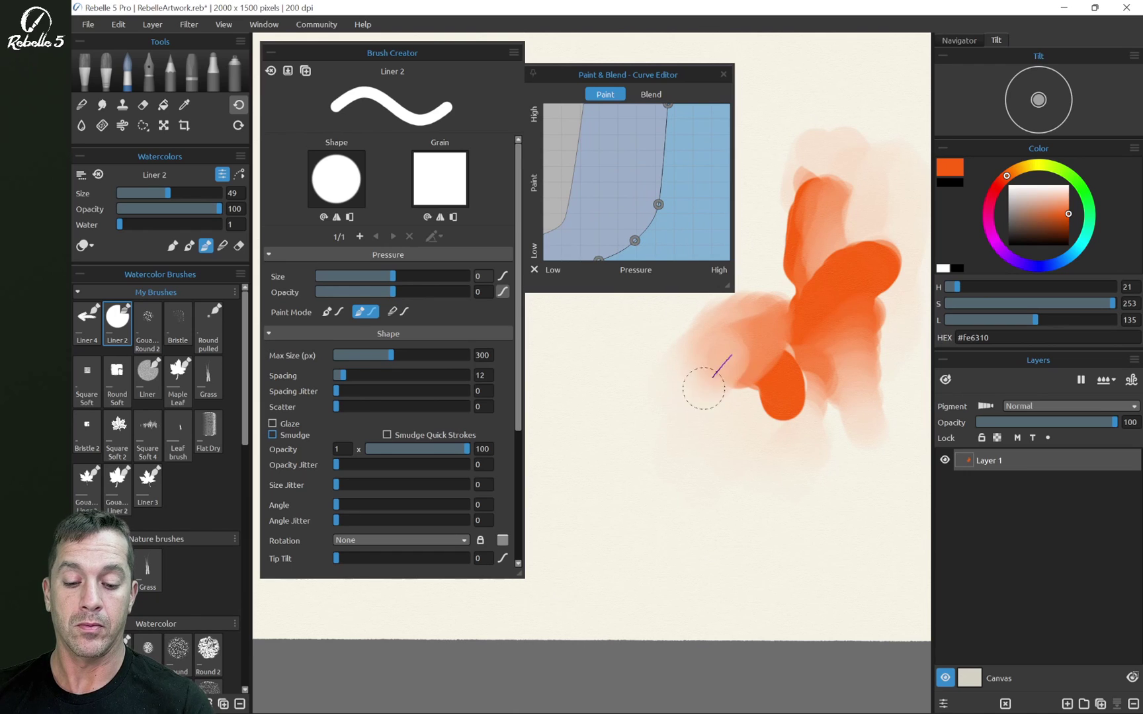
pyautogui.moveTo(726, 375)
pyautogui.mouseDown()
pyautogui.moveTo(708, 417)
pyautogui.moveTo(727, 408)
pyautogui.mouseUp()
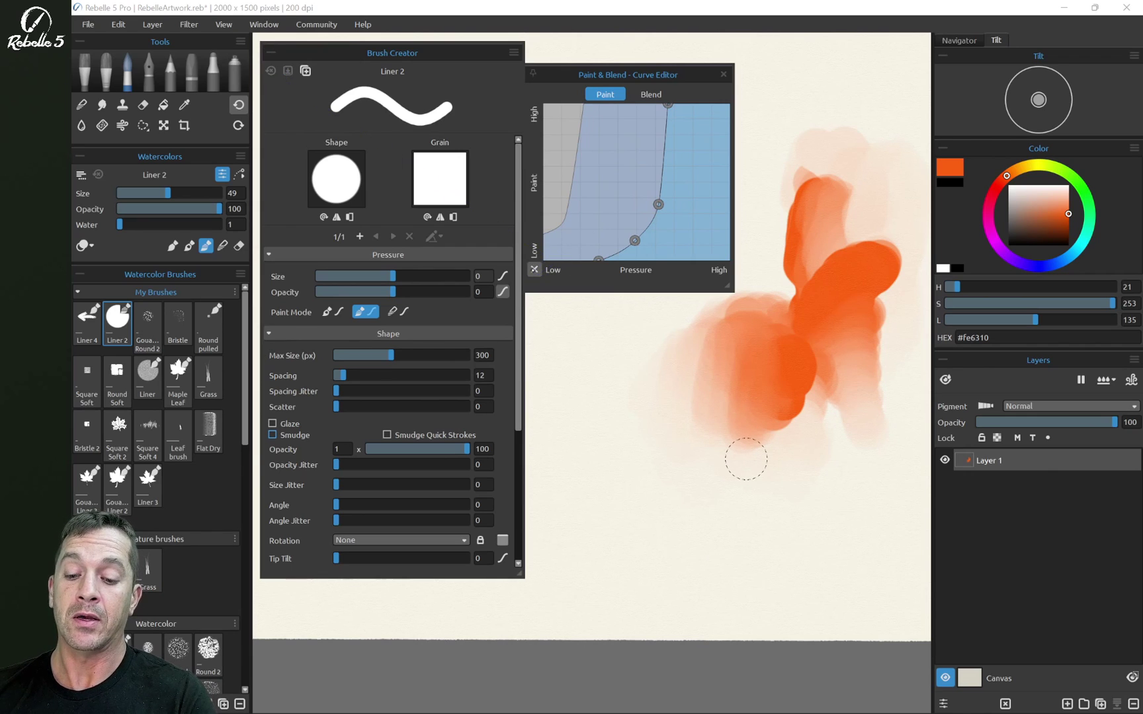
# Reset the Paint & Blend curves to default and revert the brush to its saved settings.
pyautogui.click(534, 270)
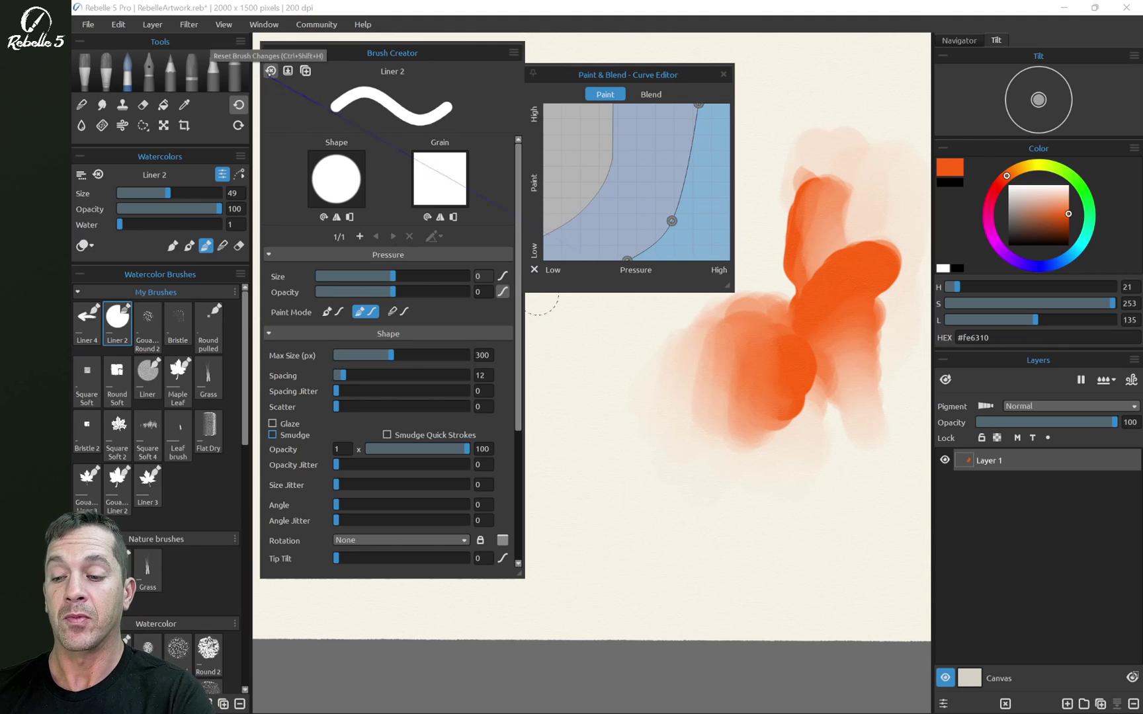
pyautogui.click(270, 71)
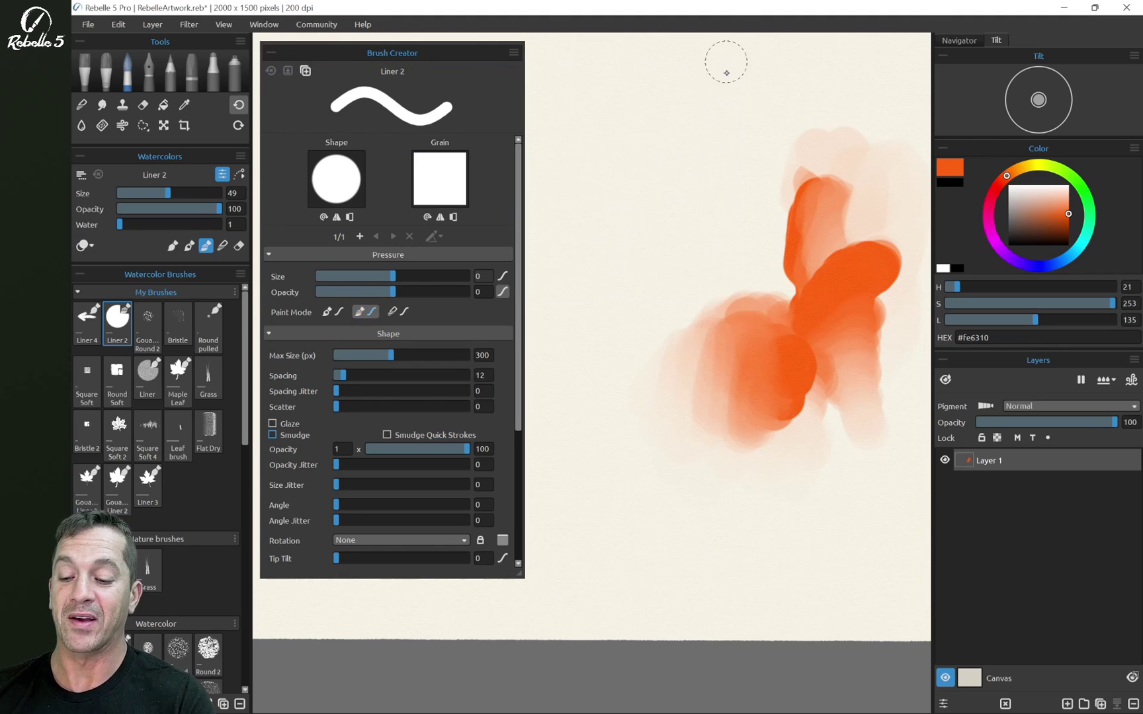
# Compare the Blend curves of the Blend and Paint & Blend modes, and blend the lower orange area in Blend mode.
pyautogui.click(398, 311)
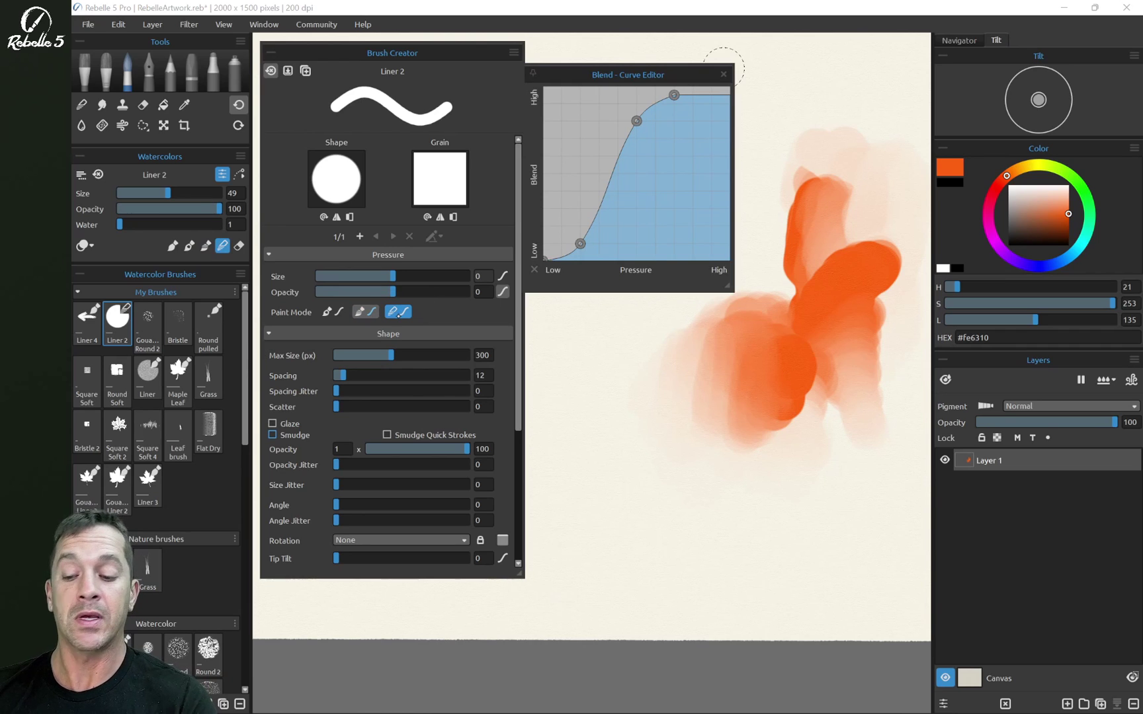
pyautogui.click(364, 312)
pyautogui.click(651, 95)
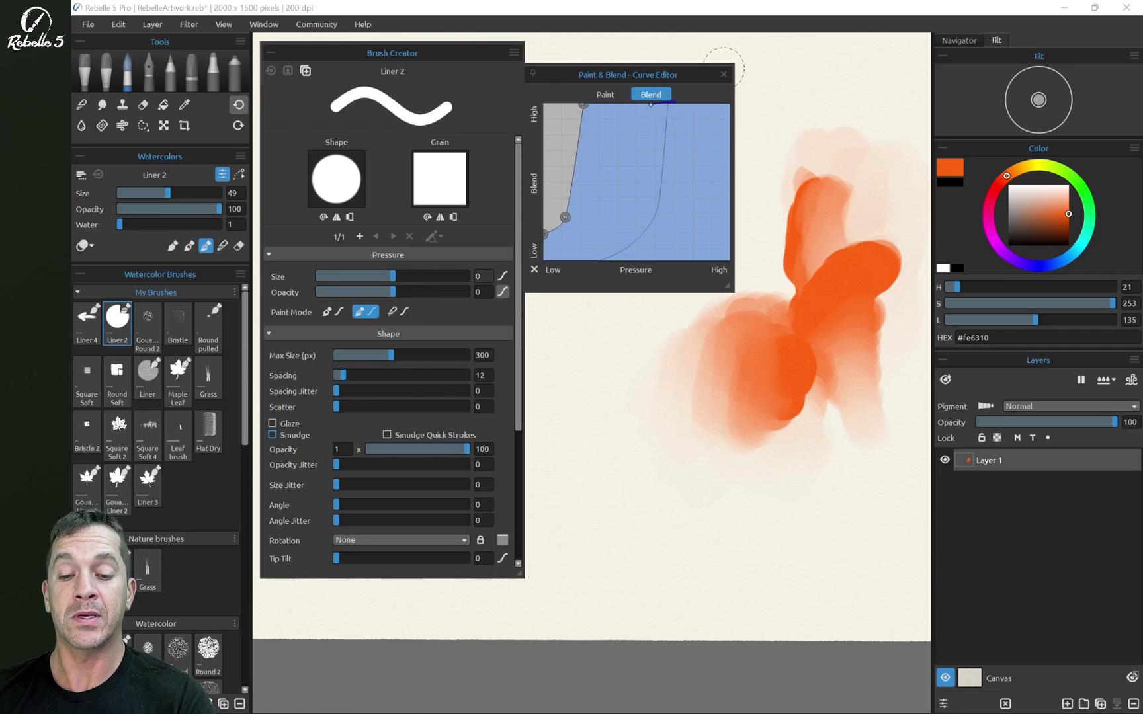
pyautogui.click(398, 311)
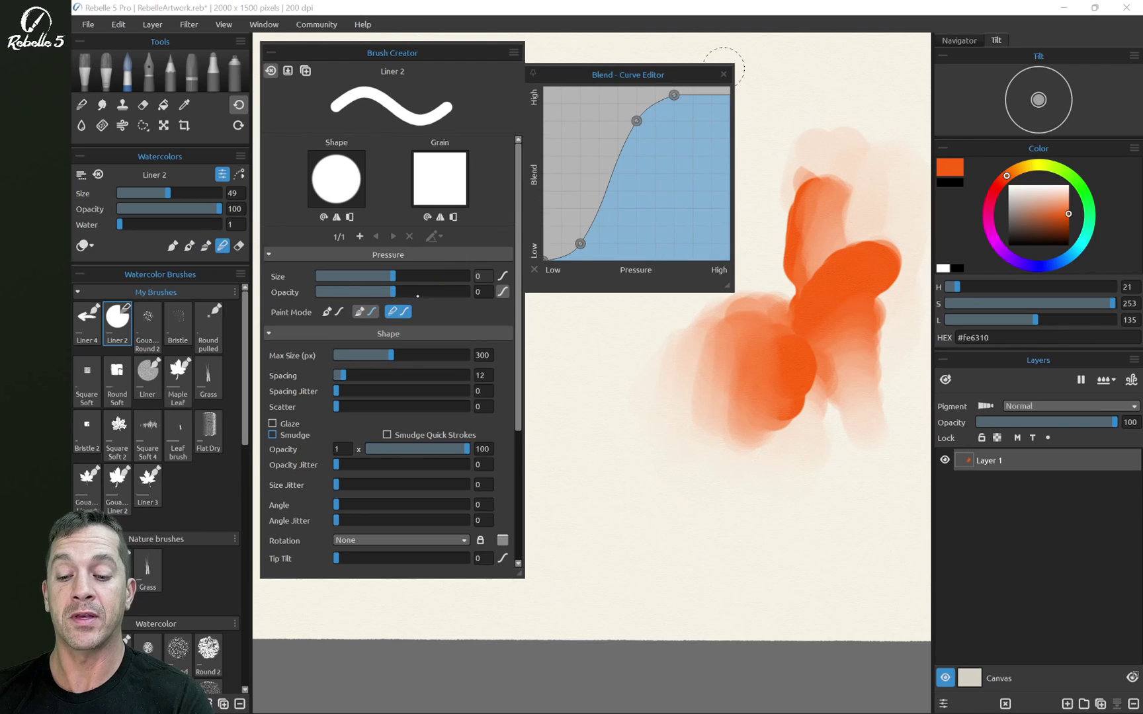
pyautogui.moveTo(760, 462)
pyautogui.mouseDown()
pyautogui.moveTo(727, 491)
pyautogui.moveTo(819, 349)
pyautogui.moveTo(717, 490)
pyautogui.moveTo(776, 352)
pyautogui.moveTo(689, 494)
pyautogui.moveTo(770, 329)
pyautogui.moveTo(661, 483)
pyautogui.moveTo(750, 328)
pyautogui.moveTo(678, 477)
pyautogui.mouseUp()
pyautogui.moveTo(749, 383)
pyautogui.mouseDown()
pyautogui.moveTo(694, 500)
pyautogui.moveTo(775, 362)
pyautogui.moveTo(707, 511)
pyautogui.moveTo(787, 374)
pyautogui.moveTo(745, 506)
pyautogui.moveTo(805, 386)
pyautogui.moveTo(787, 490)
pyautogui.moveTo(807, 385)
pyautogui.moveTo(785, 463)
pyautogui.moveTo(760, 465)
pyautogui.moveTo(770, 388)
pyautogui.moveTo(711, 533)
pyautogui.moveTo(732, 420)
pyautogui.moveTo(718, 444)
pyautogui.moveTo(662, 446)
pyautogui.moveTo(699, 371)
pyautogui.moveTo(639, 401)
pyautogui.moveTo(744, 323)
pyautogui.moveTo(731, 331)
pyautogui.moveTo(735, 312)
pyautogui.moveTo(787, 321)
pyautogui.moveTo(817, 366)
pyautogui.moveTo(821, 286)
pyautogui.moveTo(751, 315)
pyautogui.moveTo(785, 299)
pyautogui.moveTo(802, 363)
pyautogui.moveTo(836, 387)
pyautogui.moveTo(733, 326)
pyautogui.moveTo(720, 363)
pyautogui.moveTo(779, 361)
pyautogui.moveTo(811, 397)
pyautogui.moveTo(709, 349)
pyautogui.moveTo(664, 369)
pyautogui.moveTo(766, 413)
pyautogui.moveTo(733, 323)
pyautogui.moveTo(751, 386)
pyautogui.moveTo(816, 429)
pyautogui.mouseUp()
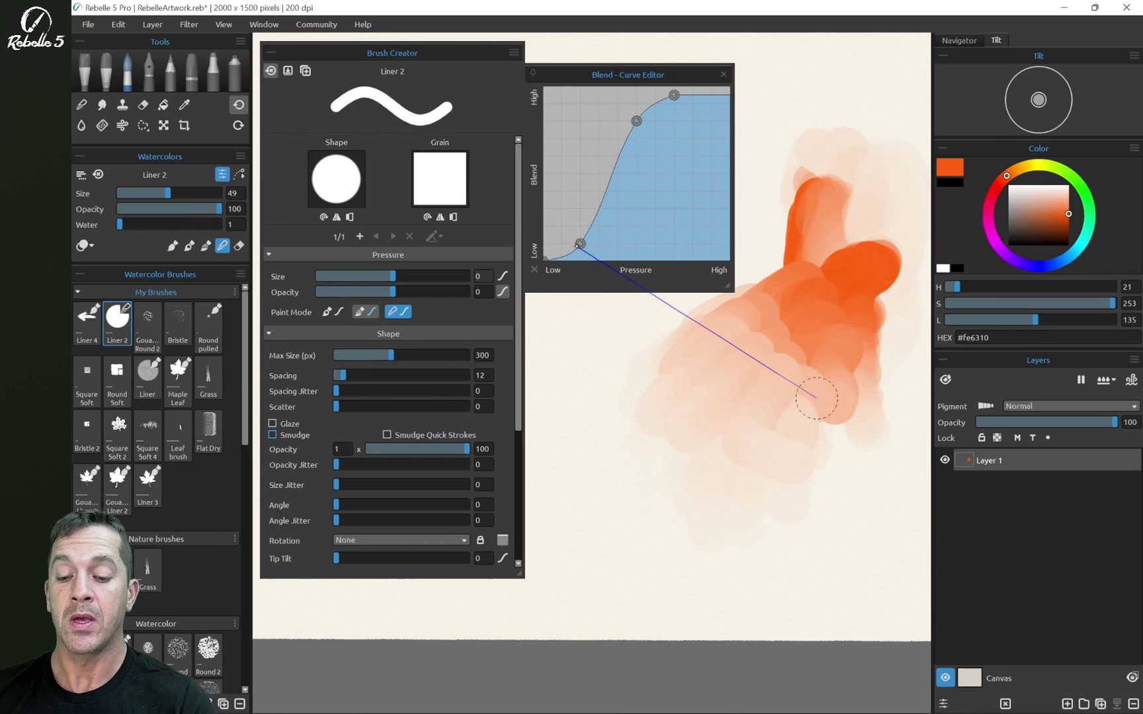
# Remove the Blend curve's lower middle point, raise its low-pressure end, and blend over the lower orange area.
pyautogui.moveTo(580, 243); pyautogui.dragTo(590, 330)
pyautogui.moveTo(625, 415)
pyautogui.mouseDown()
pyautogui.moveTo(677, 348)
pyautogui.moveTo(730, 399)
pyautogui.moveTo(764, 475)
pyautogui.moveTo(696, 343)
pyautogui.moveTo(690, 381)
pyautogui.moveTo(804, 449)
pyautogui.mouseUp()
pyautogui.moveTo(547, 258); pyautogui.dragTo(538, 139)
pyautogui.moveTo(791, 427)
pyautogui.mouseDown()
pyautogui.moveTo(715, 444)
pyautogui.moveTo(742, 347)
pyautogui.moveTo(773, 334)
pyautogui.moveTo(807, 341)
pyautogui.moveTo(824, 507)
pyautogui.moveTo(826, 401)
pyautogui.moveTo(809, 393)
pyautogui.moveTo(772, 513)
pyautogui.moveTo(769, 422)
pyautogui.moveTo(749, 408)
pyautogui.moveTo(664, 525)
pyautogui.moveTo(674, 301)
pyautogui.mouseUp()
# Lower the Blend curve's low-pressure end, replace the upper middle point with a lower one, and blend across the orange.
pyautogui.moveTo(545, 140); pyautogui.dragTo(576, 266)
pyautogui.moveTo(587, 129); pyautogui.dragTo(620, 229)
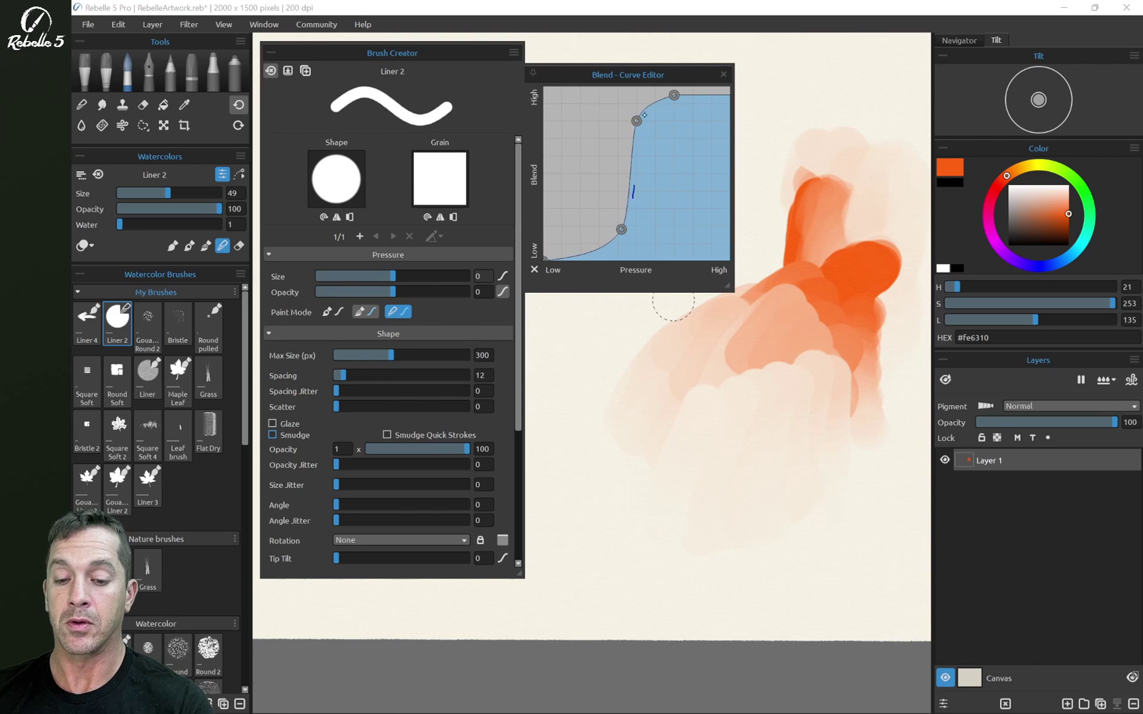
pyautogui.moveTo(643, 115)
pyautogui.mouseDown()
pyautogui.moveTo(707, 248)
pyautogui.moveTo(727, 397)
pyautogui.moveTo(717, 348)
pyautogui.moveTo(644, 456)
pyautogui.moveTo(762, 346)
pyautogui.moveTo(674, 467)
pyautogui.moveTo(752, 381)
pyautogui.moveTo(689, 488)
pyautogui.moveTo(684, 395)
pyautogui.moveTo(619, 453)
pyautogui.moveTo(676, 329)
pyautogui.moveTo(638, 356)
pyautogui.moveTo(585, 351)
pyautogui.moveTo(598, 393)
pyautogui.moveTo(637, 380)
pyautogui.moveTo(676, 390)
pyautogui.mouseUp()
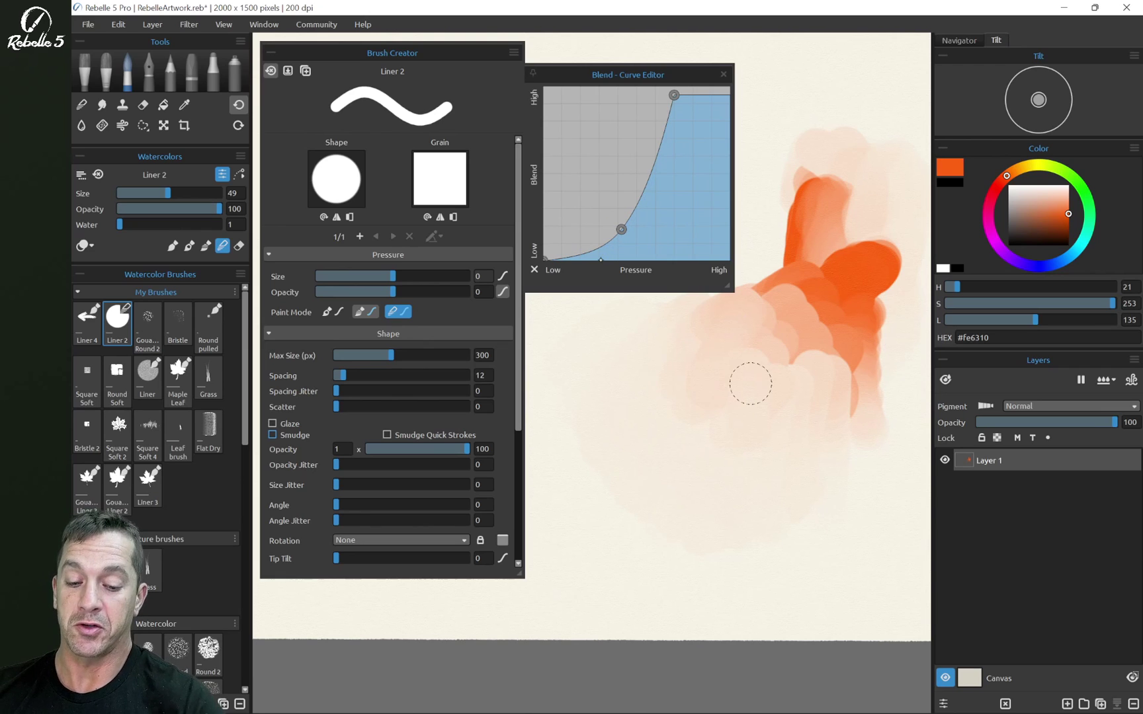
pyautogui.moveTo(750, 383)
pyautogui.mouseDown()
pyautogui.moveTo(791, 268)
pyautogui.moveTo(808, 275)
pyautogui.moveTo(798, 335)
pyautogui.moveTo(817, 366)
pyautogui.moveTo(816, 350)
pyautogui.moveTo(725, 340)
pyautogui.moveTo(798, 337)
pyautogui.moveTo(841, 398)
pyautogui.moveTo(867, 385)
pyautogui.mouseUp()
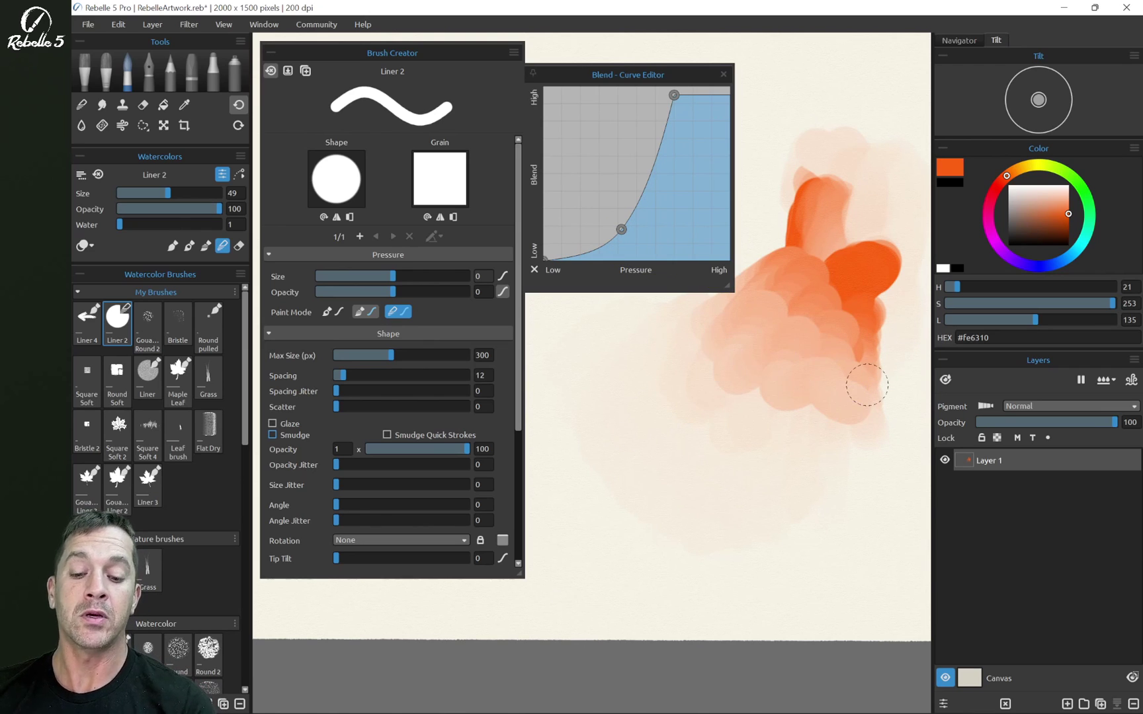
# Reduce the Blend curve to a flat line raised near maximum and blend over the lower and upper orange areas.
pyautogui.moveTo(622, 231); pyautogui.dragTo(628, 352)
pyautogui.moveTo(674, 95); pyautogui.dragTo(663, 496)
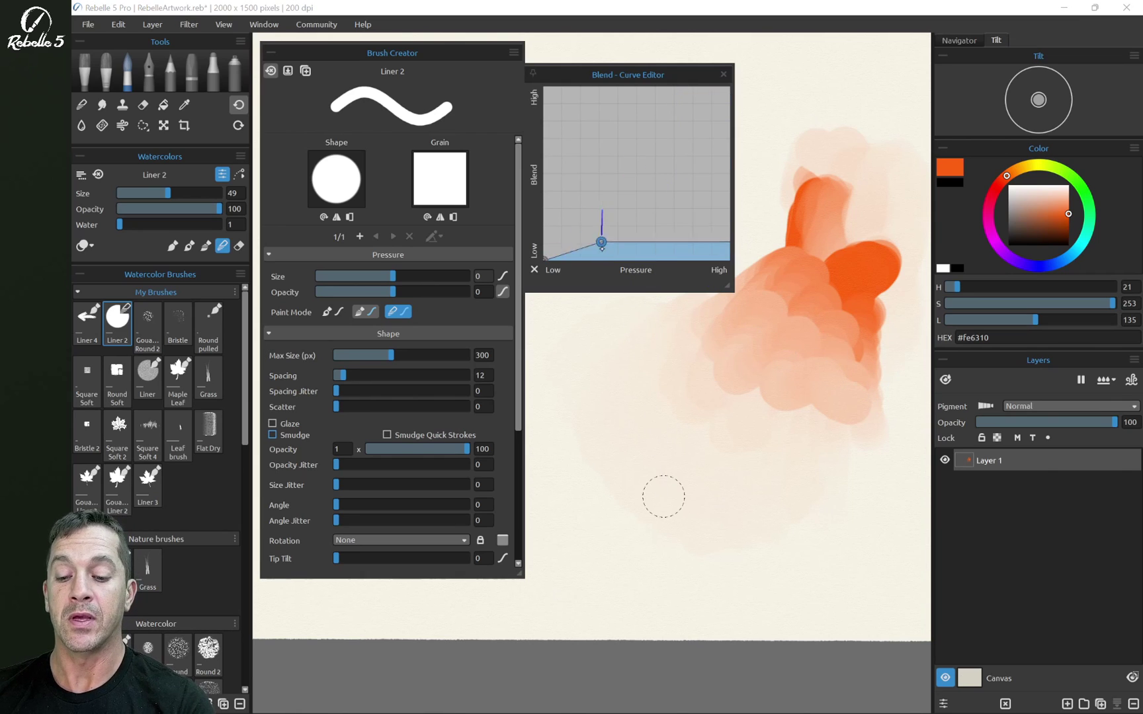
pyautogui.moveTo(598, 257); pyautogui.dragTo(606, 91)
pyautogui.moveTo(627, 423)
pyautogui.mouseDown()
pyautogui.moveTo(685, 397)
pyautogui.moveTo(740, 421)
pyautogui.moveTo(730, 378)
pyautogui.moveTo(727, 454)
pyautogui.mouseUp()
pyautogui.moveTo(881, 166)
pyautogui.mouseDown()
pyautogui.moveTo(817, 319)
pyautogui.moveTo(786, 454)
pyautogui.moveTo(766, 458)
pyautogui.moveTo(848, 248)
pyautogui.moveTo(823, 259)
pyautogui.mouseUp()
# Lower the flat Blend curve to near the minimum and blend across the faded orange area.
pyautogui.moveTo(606, 90); pyautogui.dragTo(613, 248)
pyautogui.moveTo(654, 490)
pyautogui.mouseDown()
pyautogui.moveTo(829, 311)
pyautogui.moveTo(808, 291)
pyautogui.moveTo(775, 289)
pyautogui.moveTo(806, 225)
pyautogui.moveTo(829, 301)
pyautogui.moveTo(849, 262)
pyautogui.moveTo(821, 324)
pyautogui.moveTo(816, 306)
pyautogui.moveTo(761, 358)
pyautogui.moveTo(717, 344)
pyautogui.mouseUp()
pyautogui.moveTo(866, 354); pyautogui.dragTo(687, 482)
# Choose the dark orange #bc4606 and paint a solid patch over the faded area in Paint & Blend mode.
pyautogui.click(1065, 223)
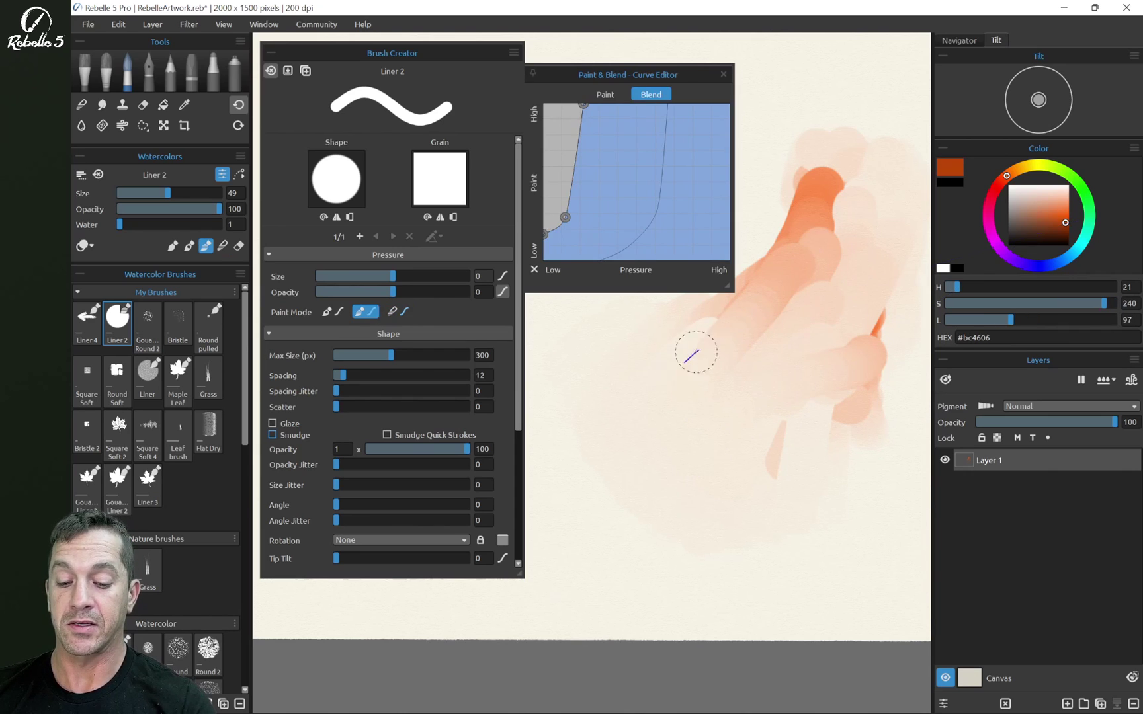
pyautogui.moveTo(706, 338)
pyautogui.mouseDown()
pyautogui.moveTo(668, 373)
pyautogui.moveTo(737, 363)
pyautogui.moveTo(770, 383)
pyautogui.moveTo(682, 344)
pyautogui.moveTo(699, 347)
pyautogui.moveTo(733, 393)
pyautogui.moveTo(794, 375)
pyautogui.mouseUp()
pyautogui.press('b')
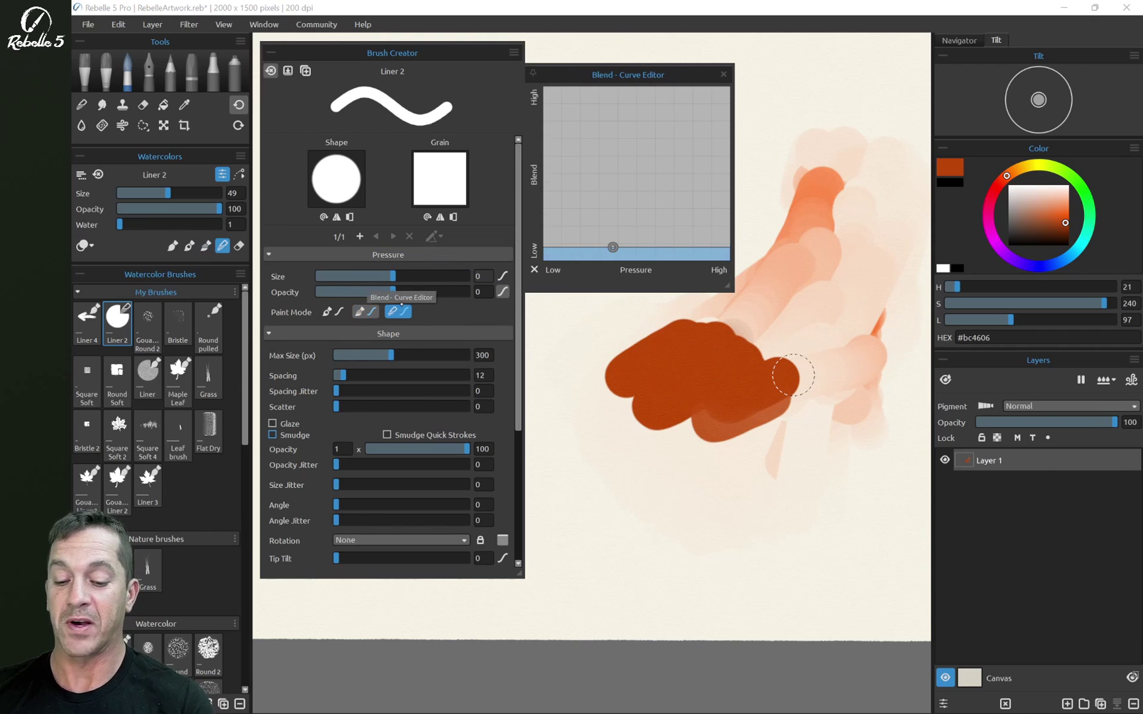
# Blend the dark patch downward with the low flat curve, raise the curve near maximum, and blend another stroke down.
pyautogui.moveTo(689, 383); pyautogui.dragTo(624, 550)
pyautogui.moveTo(723, 389); pyautogui.dragTo(650, 573)
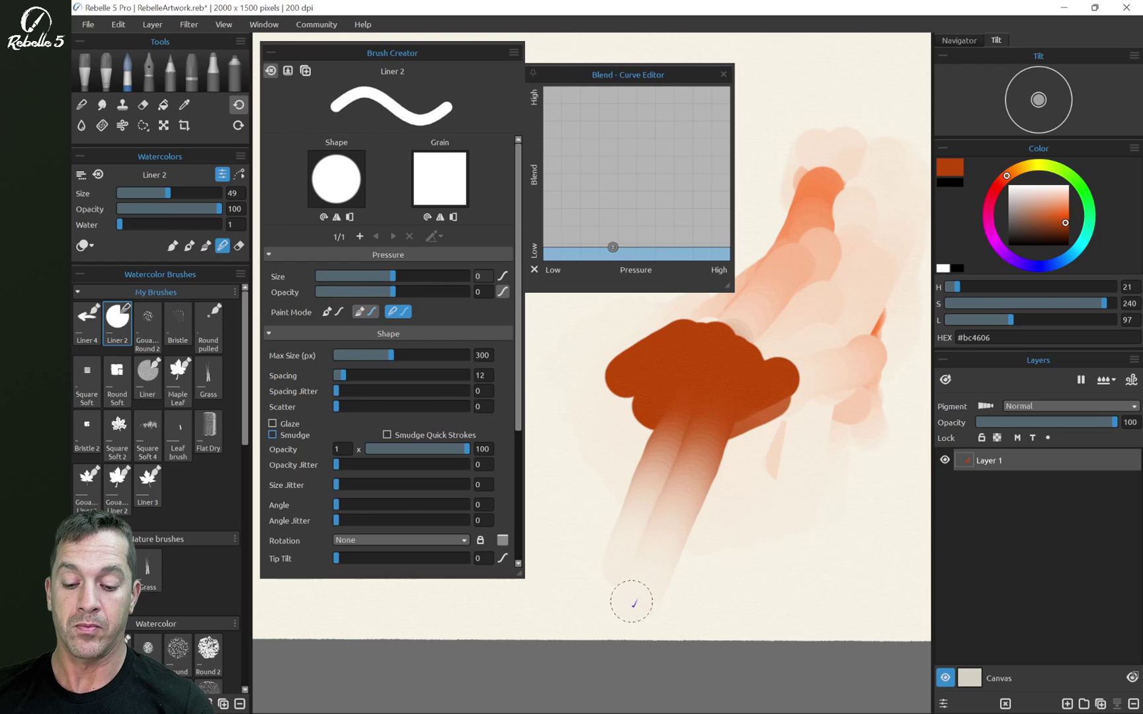
pyautogui.moveTo(612, 247); pyautogui.dragTo(617, 88)
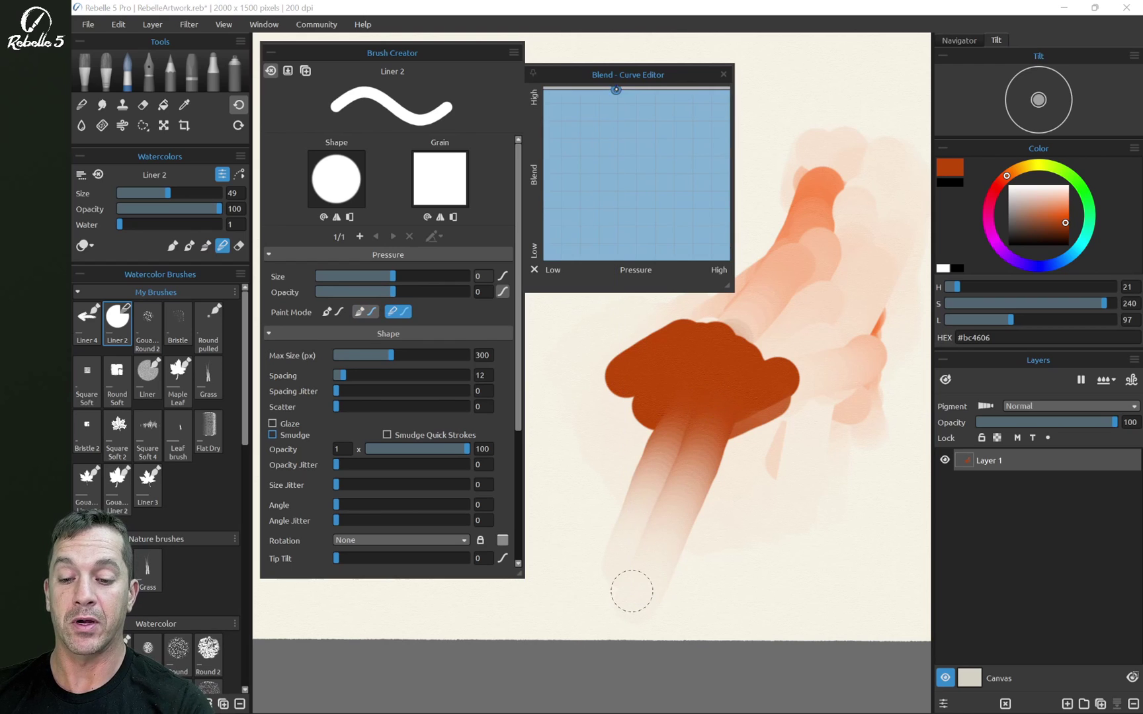
pyautogui.moveTo(746, 393); pyautogui.dragTo(741, 652)
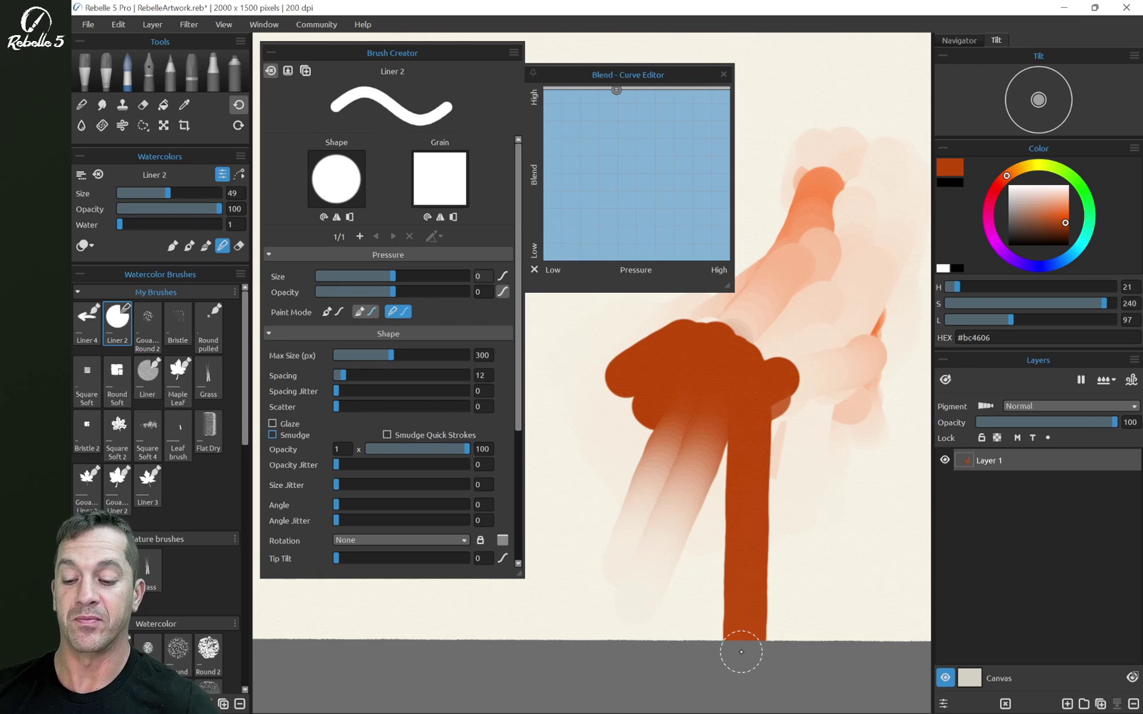
# Clear Layer 1 and show the curve editor for the Paint & Blend mode.
pyautogui.click(1005, 704)
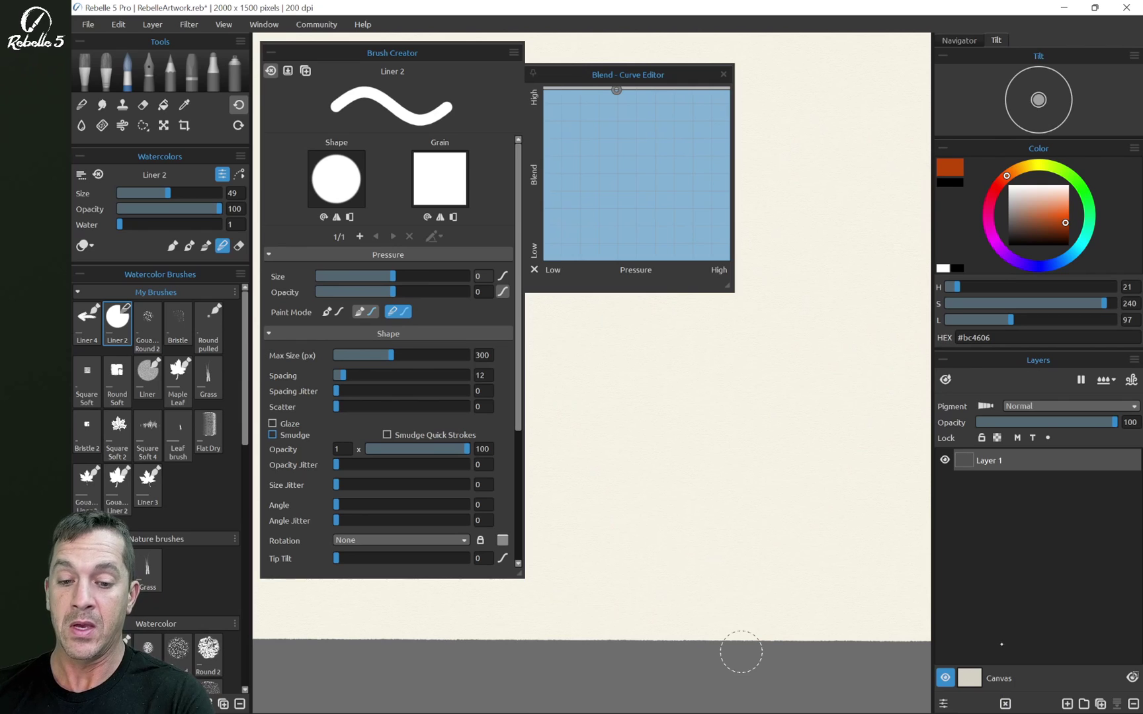
pyautogui.click(723, 74)
pyautogui.click(398, 311)
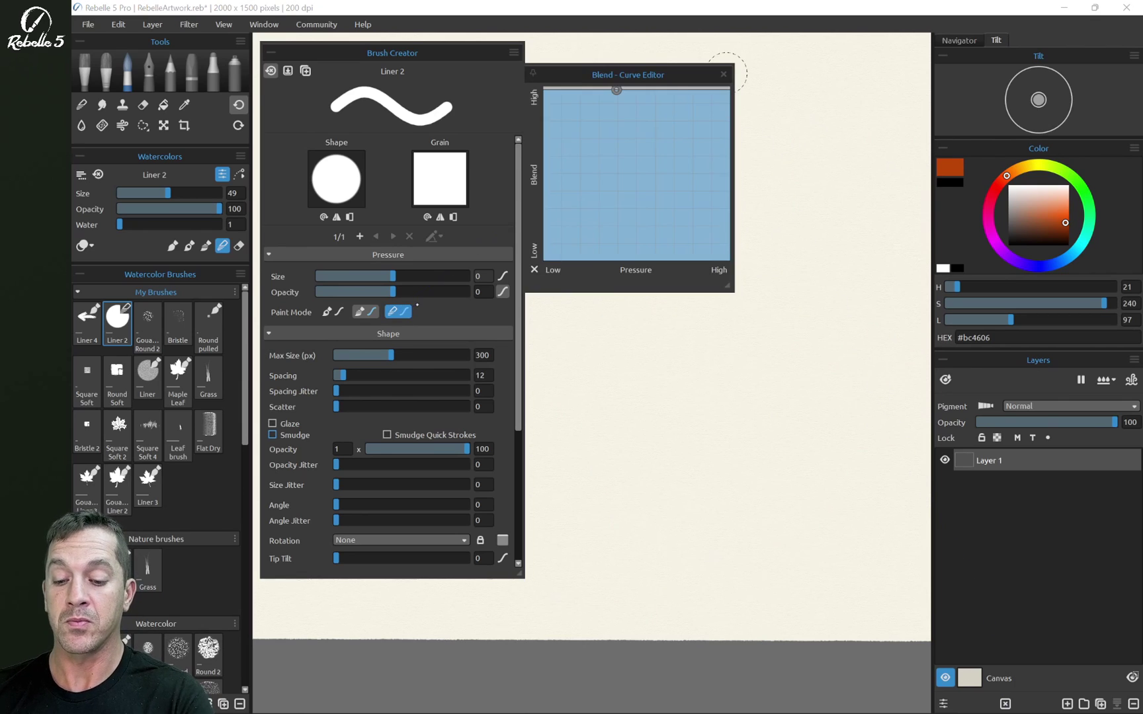
pyautogui.click(365, 311)
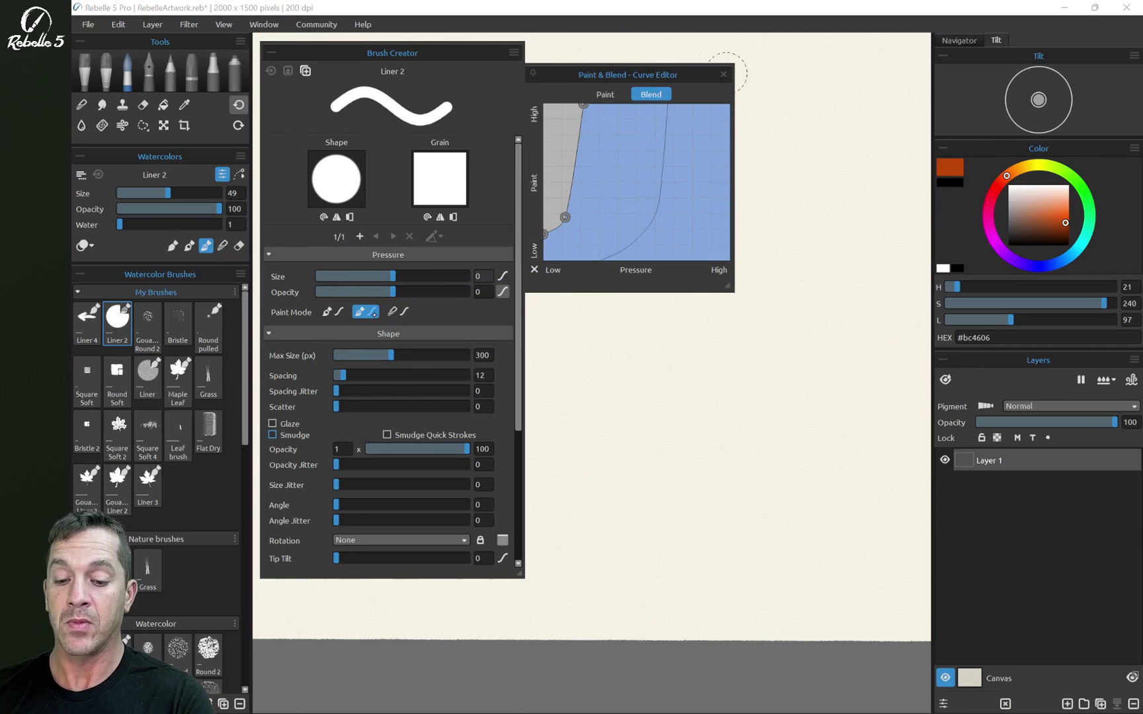
# Open the default pressure curve editor from the Tools preferences and enlarge it beside the brush's Paint & Blend curves.
pyautogui.click(119, 25)
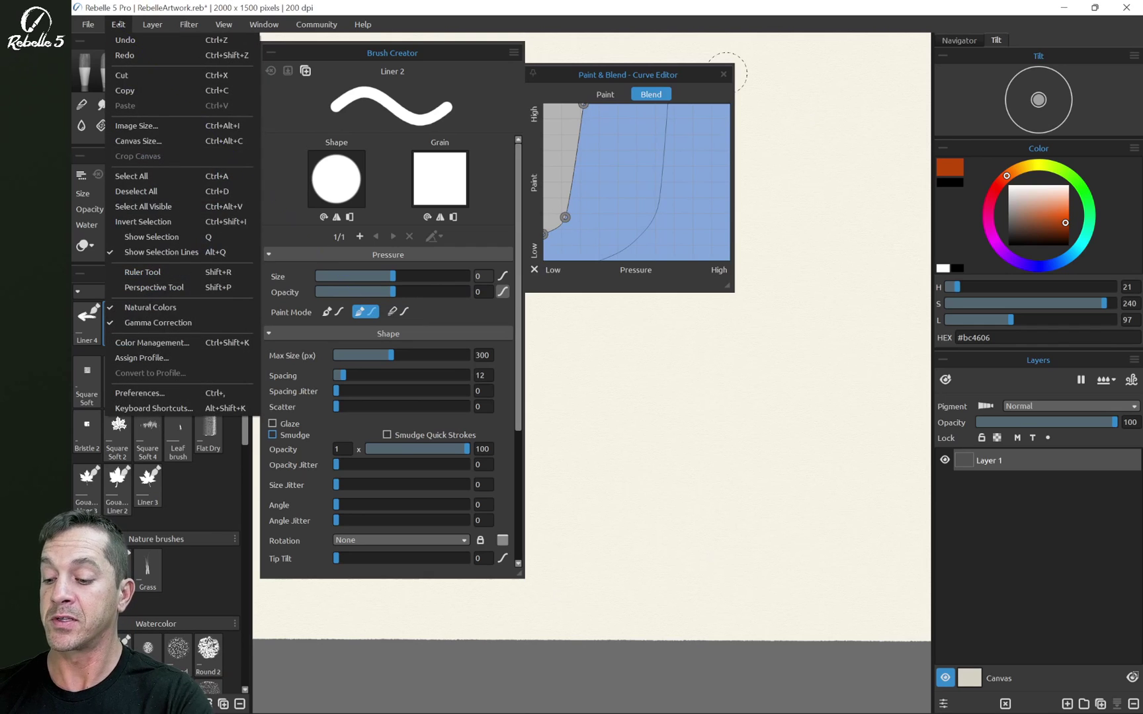
pyautogui.click(183, 393)
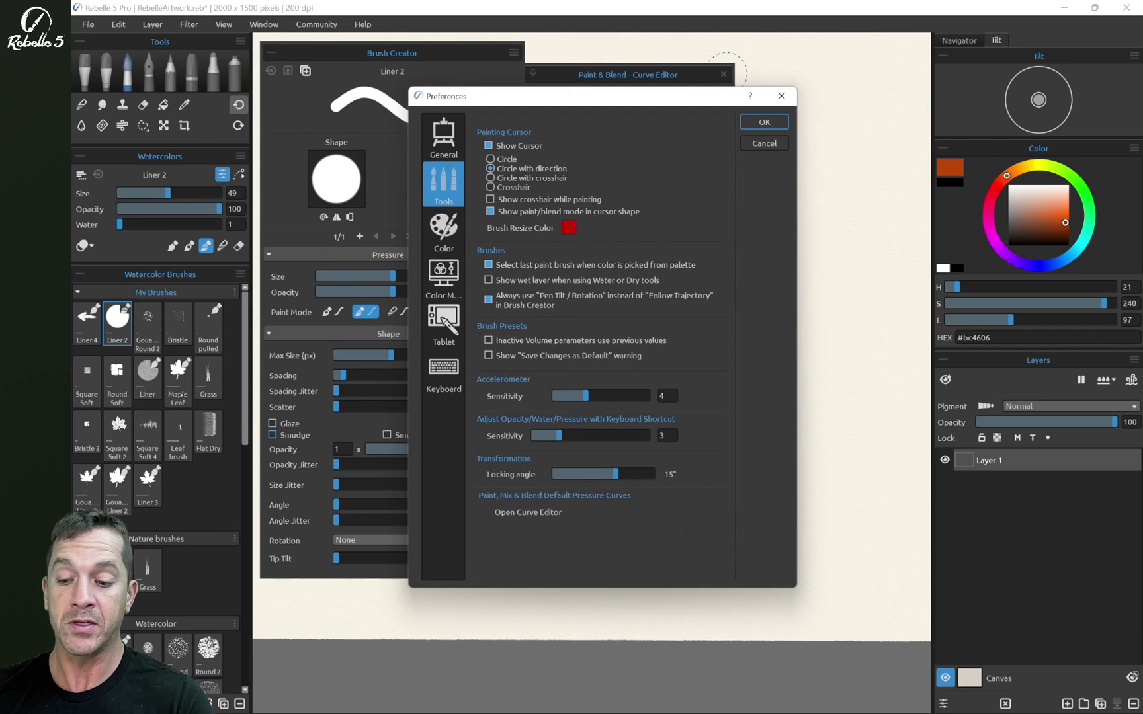
pyautogui.click(528, 512)
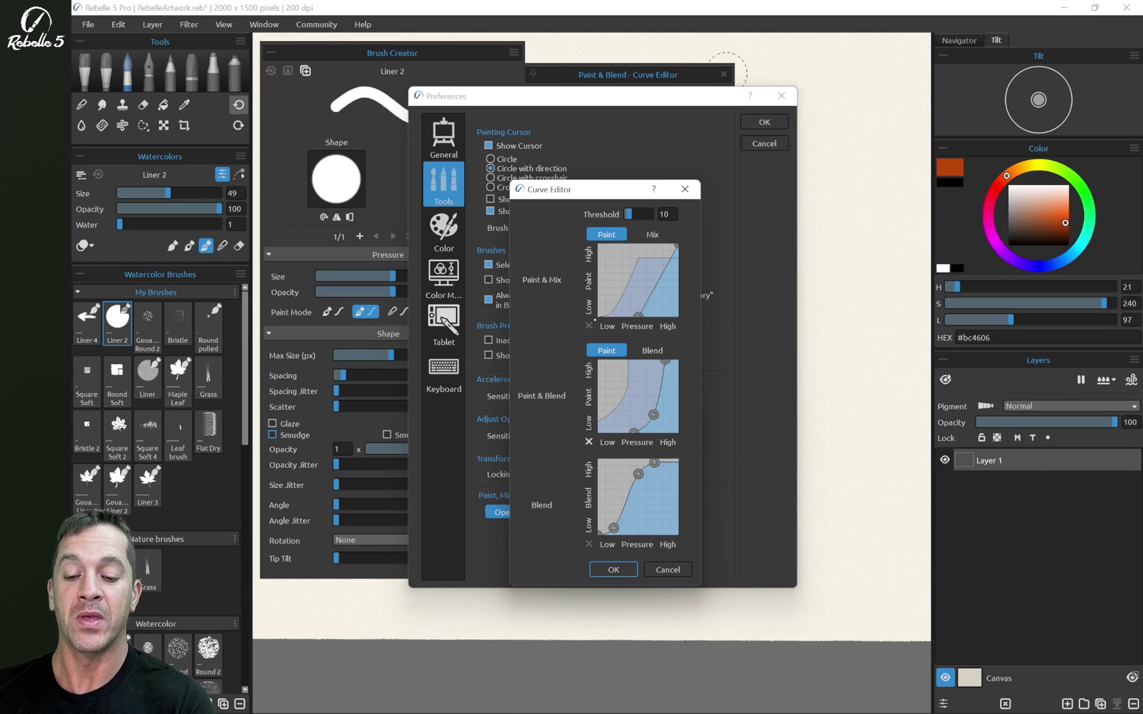
pyautogui.moveTo(656, 288); pyautogui.dragTo(657, 286)
pyautogui.click(588, 326)
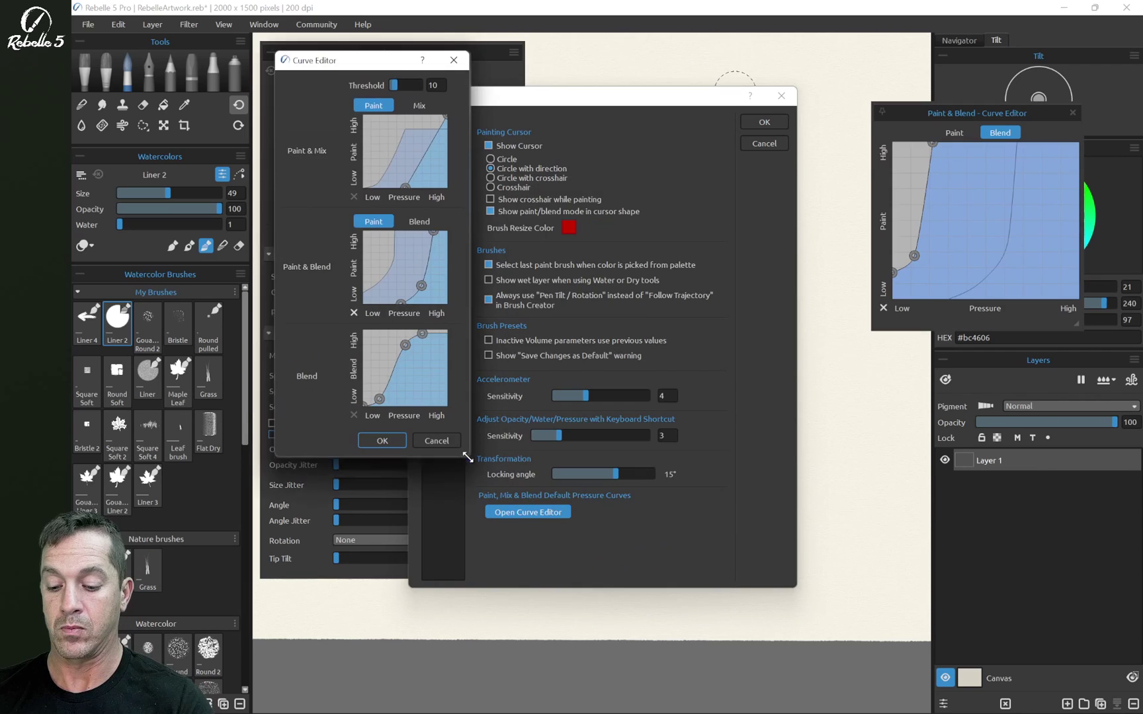
pyautogui.moveTo(523, 454)
pyautogui.mouseDown()
pyautogui.moveTo(531, 565)
pyautogui.moveTo(591, 642)
pyautogui.moveTo(587, 677)
pyautogui.mouseUp()
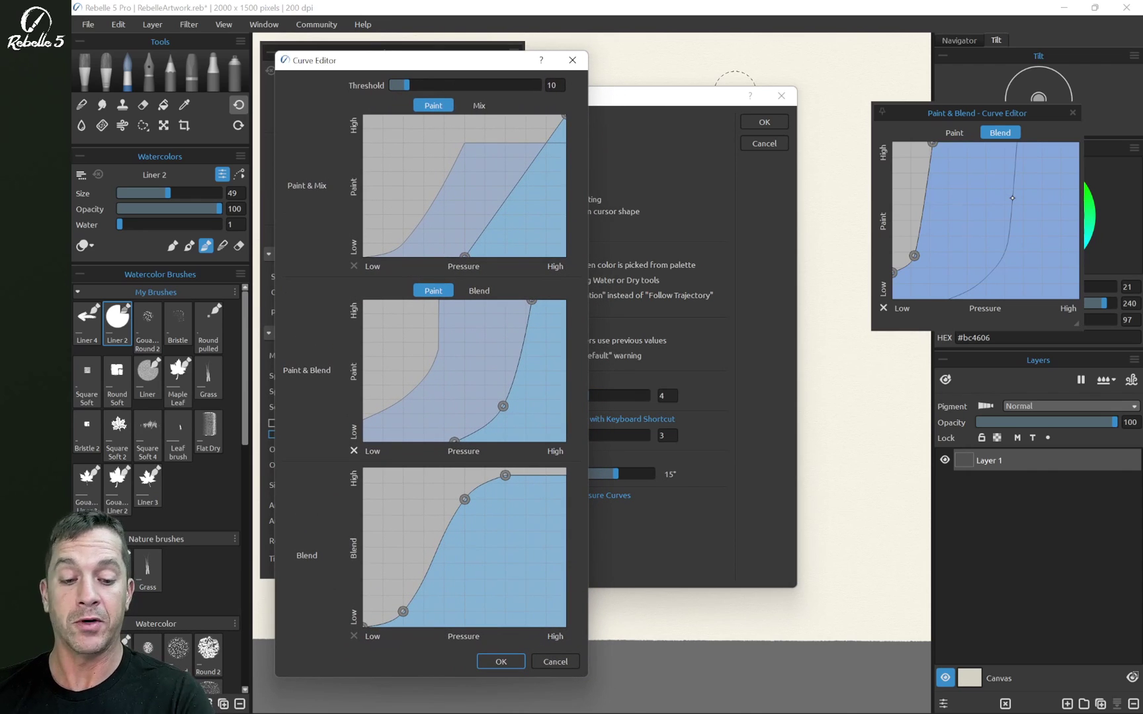
# Shift the default Paint & Blend mode's Paint curve start and middle points toward lower pressure and its high end toward higher pressure.
pyautogui.click(383, 409)
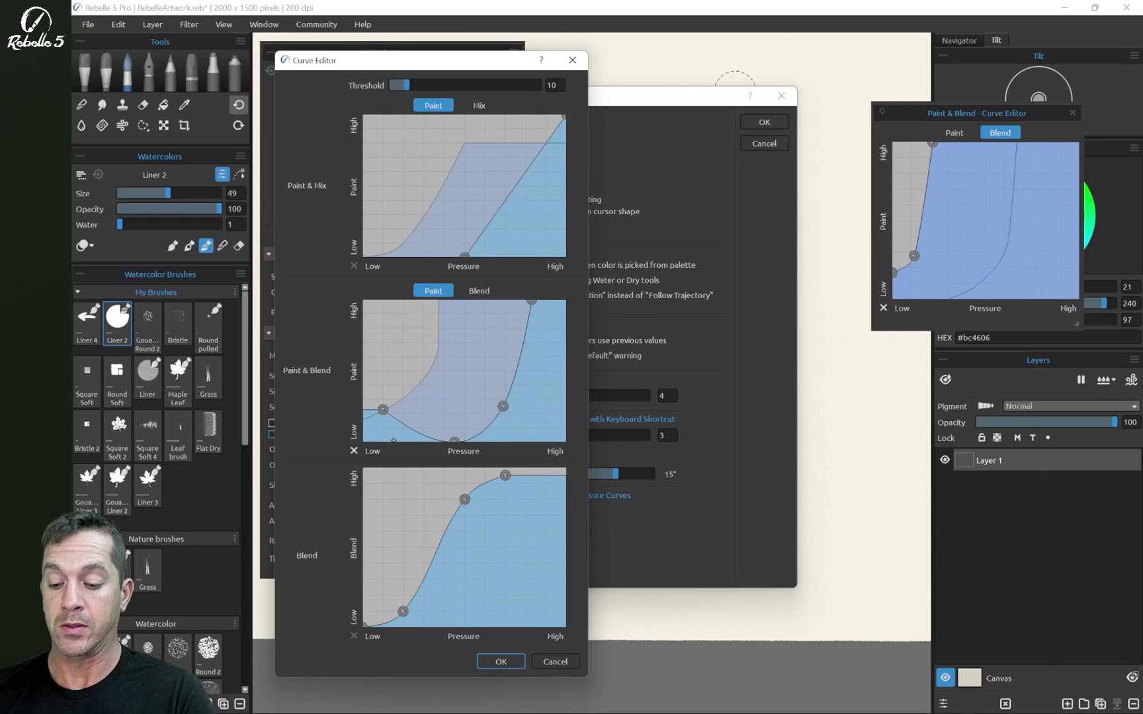
pyautogui.moveTo(383, 410); pyautogui.dragTo(394, 511)
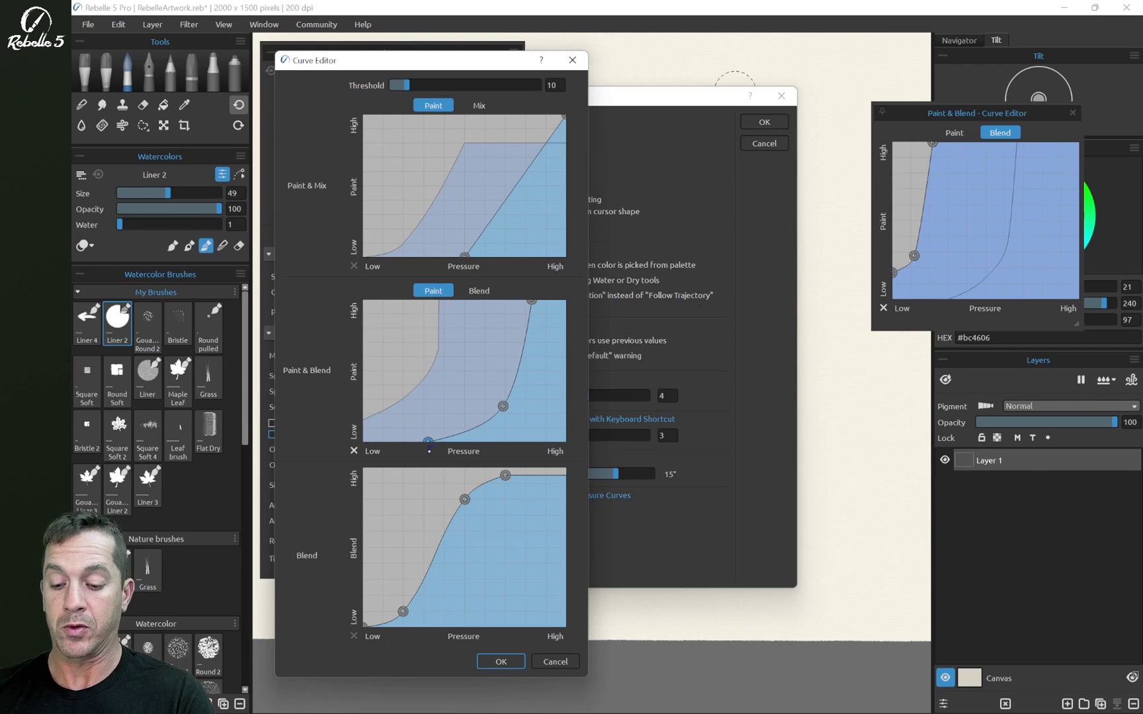
pyautogui.moveTo(503, 406); pyautogui.dragTo(484, 411)
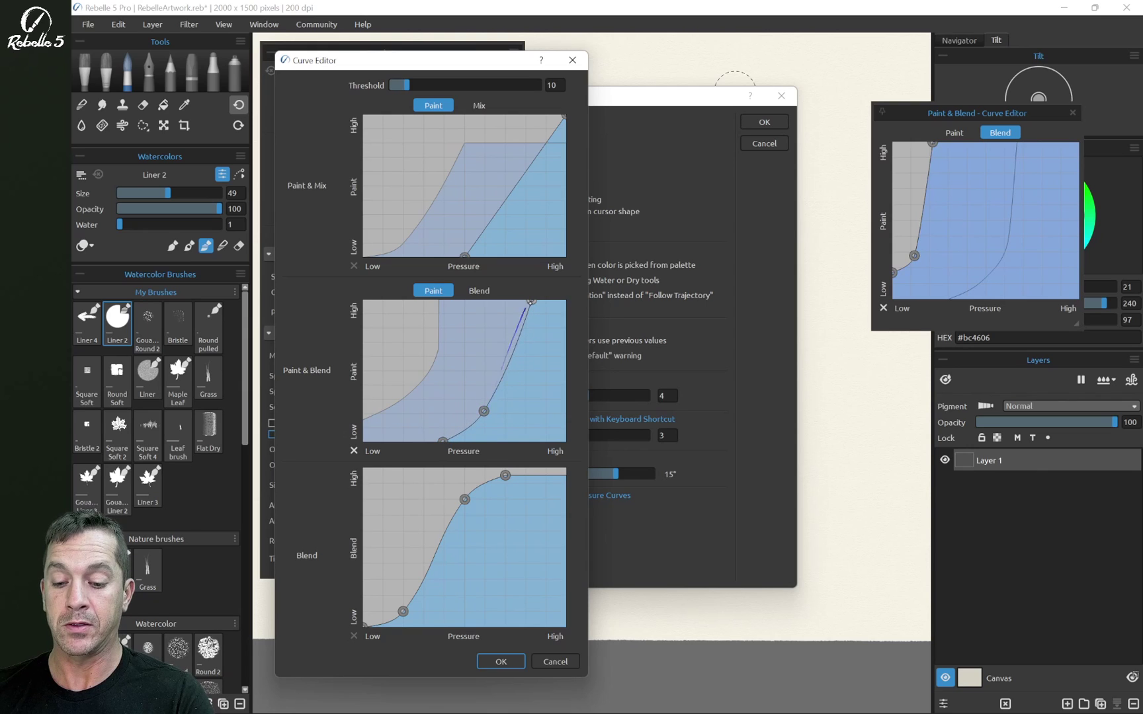
pyautogui.moveTo(531, 302)
pyautogui.mouseDown()
pyautogui.moveTo(508, 300)
pyautogui.moveTo(543, 300)
pyautogui.mouseUp()
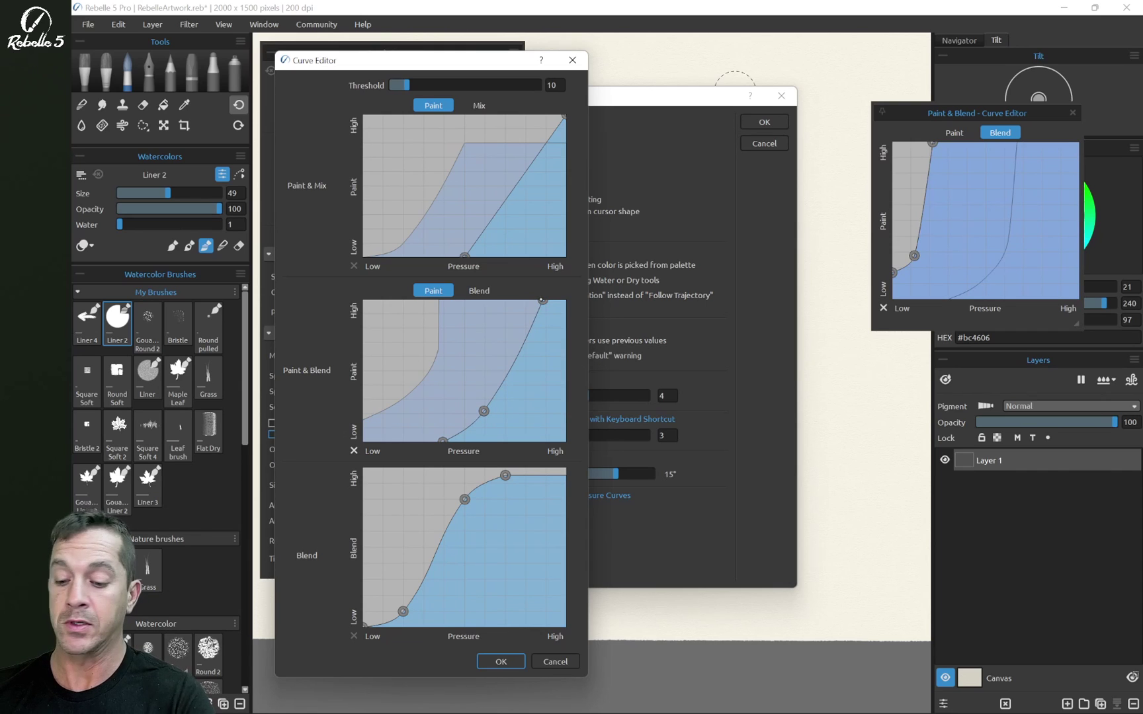
# Shift the middle points and high end of the default Paint & Blend mode's Blend curve toward lower pressure and save the preferences.
pyautogui.click(479, 290)
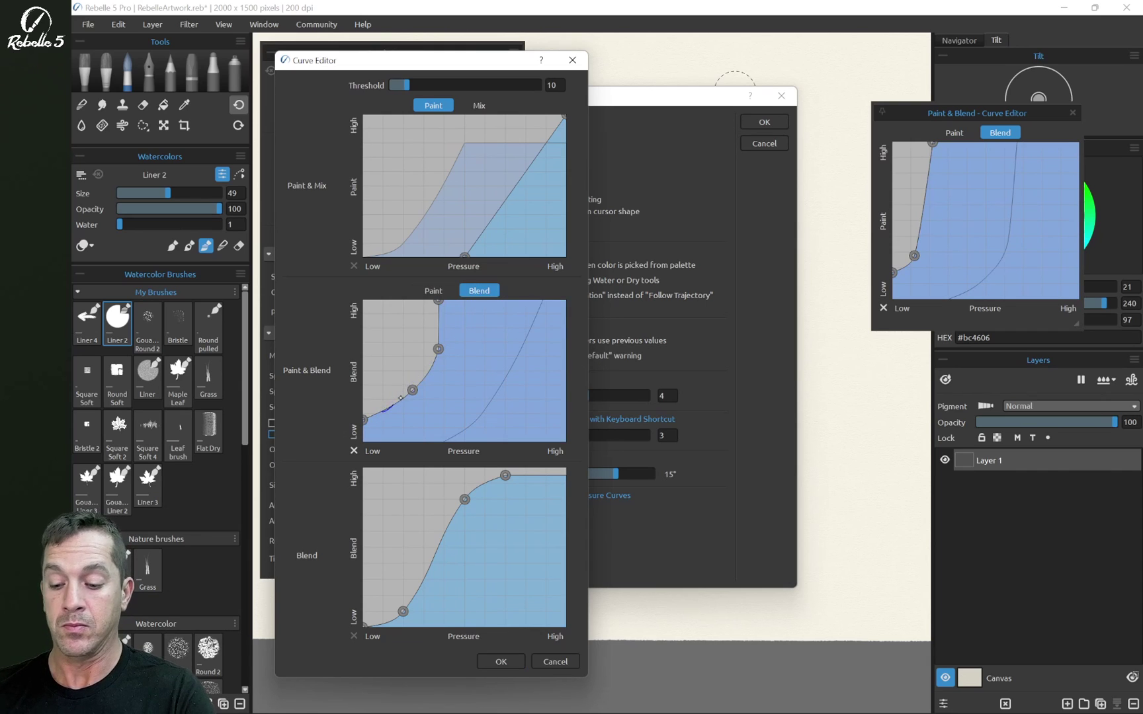
pyautogui.moveTo(412, 390); pyautogui.dragTo(392, 406)
pyautogui.moveTo(438, 348); pyautogui.dragTo(415, 356)
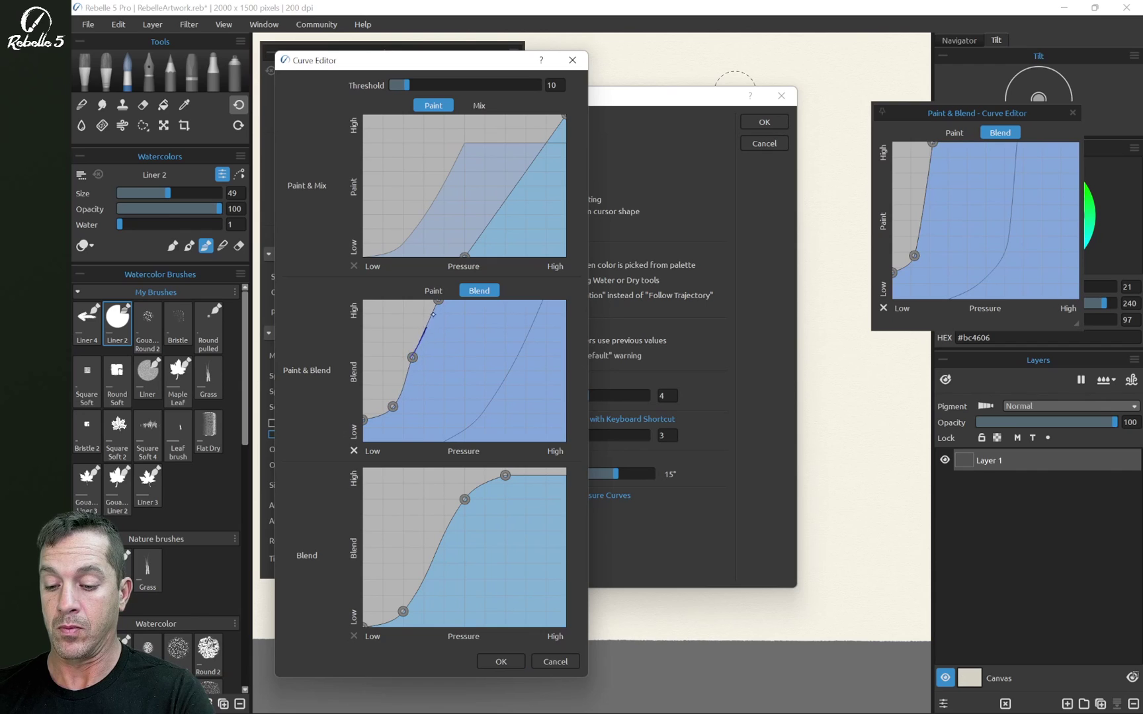
pyautogui.moveTo(438, 300); pyautogui.dragTo(415, 300)
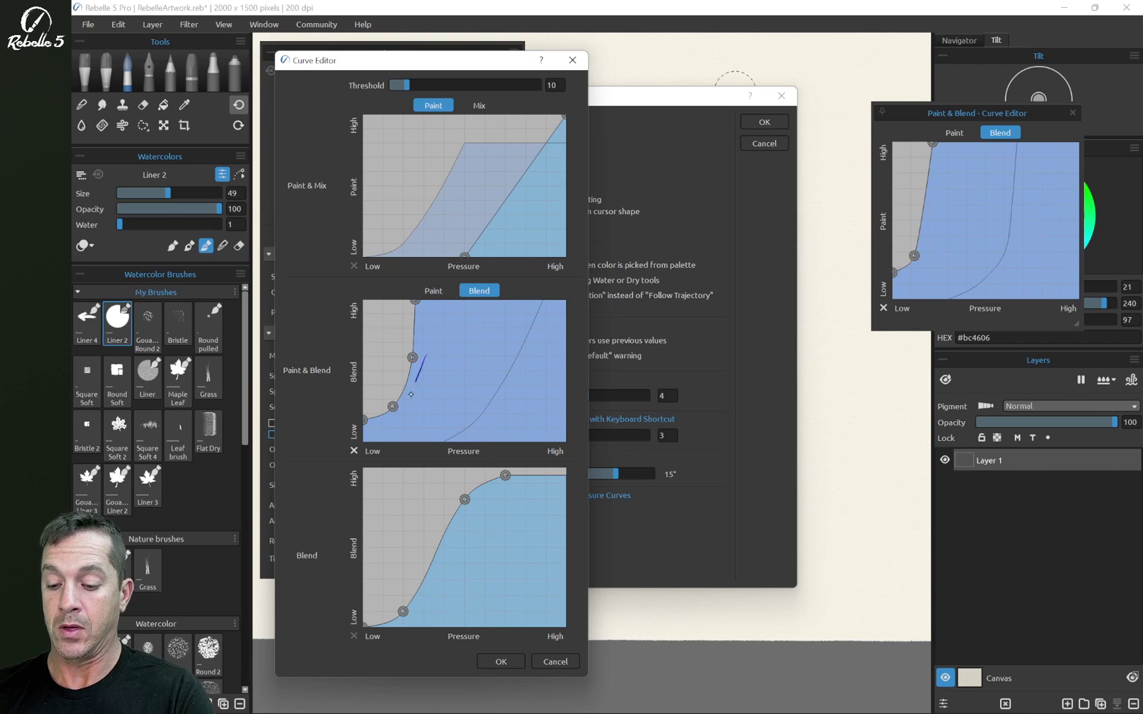
pyautogui.moveTo(393, 406); pyautogui.dragTo(388, 407)
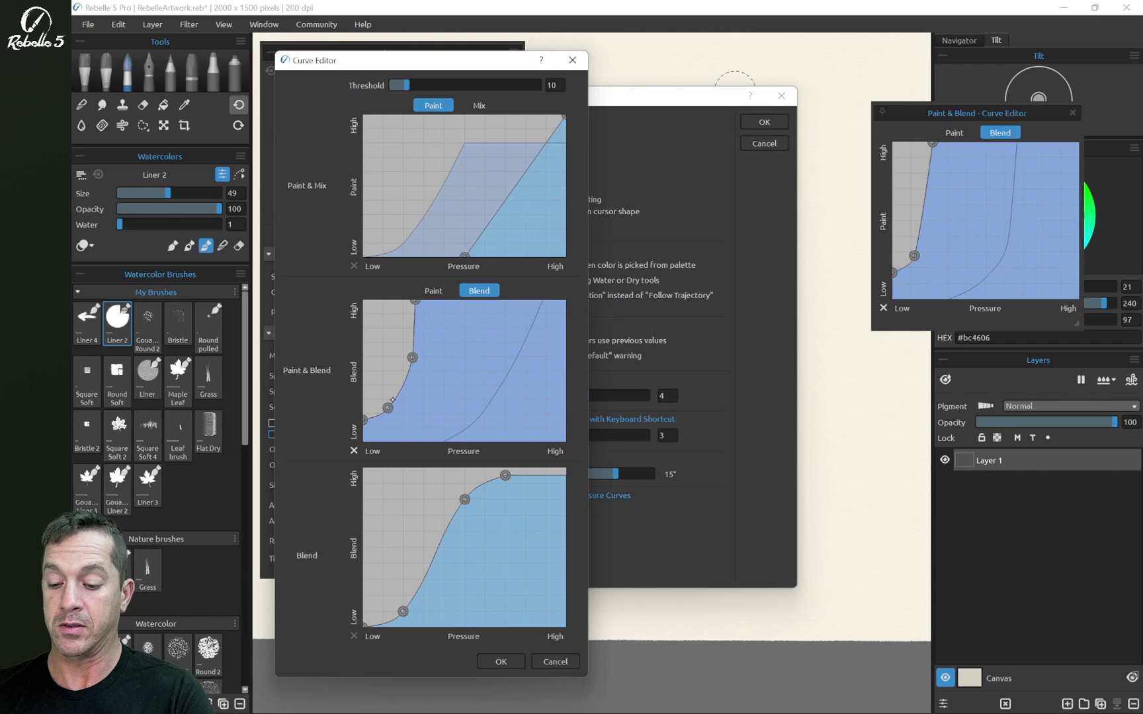
pyautogui.moveTo(412, 358); pyautogui.dragTo(404, 372)
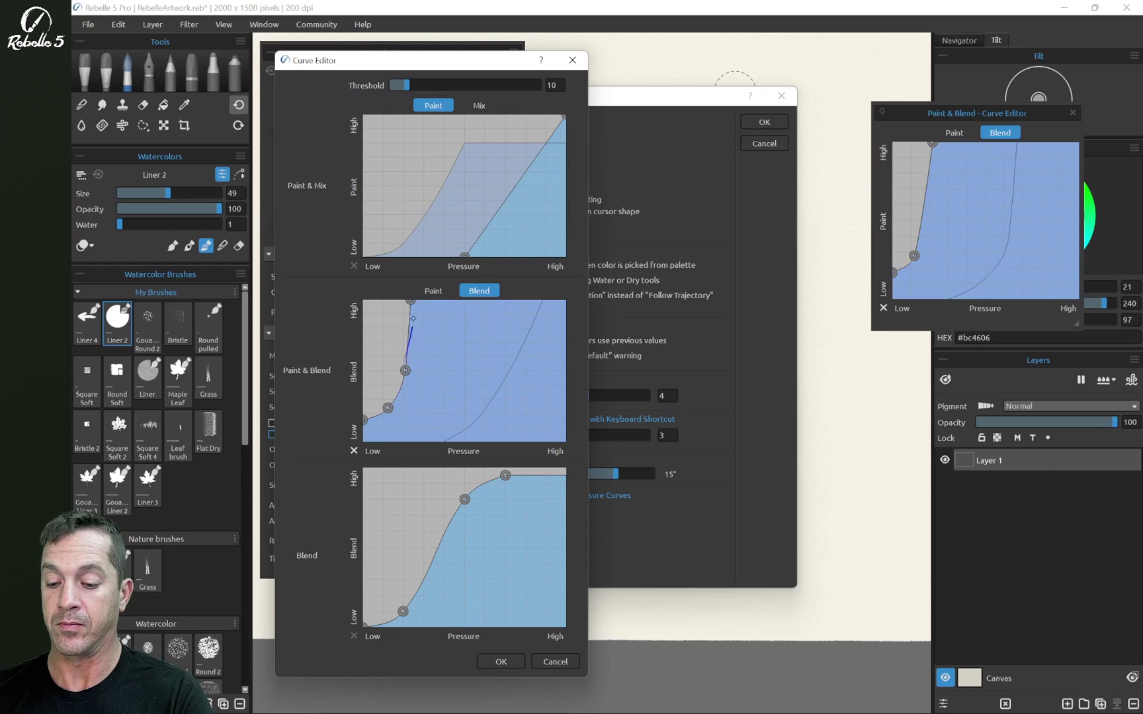
pyautogui.moveTo(411, 301)
pyautogui.mouseDown()
pyautogui.moveTo(413, 322)
pyautogui.moveTo(415, 300)
pyautogui.mouseUp()
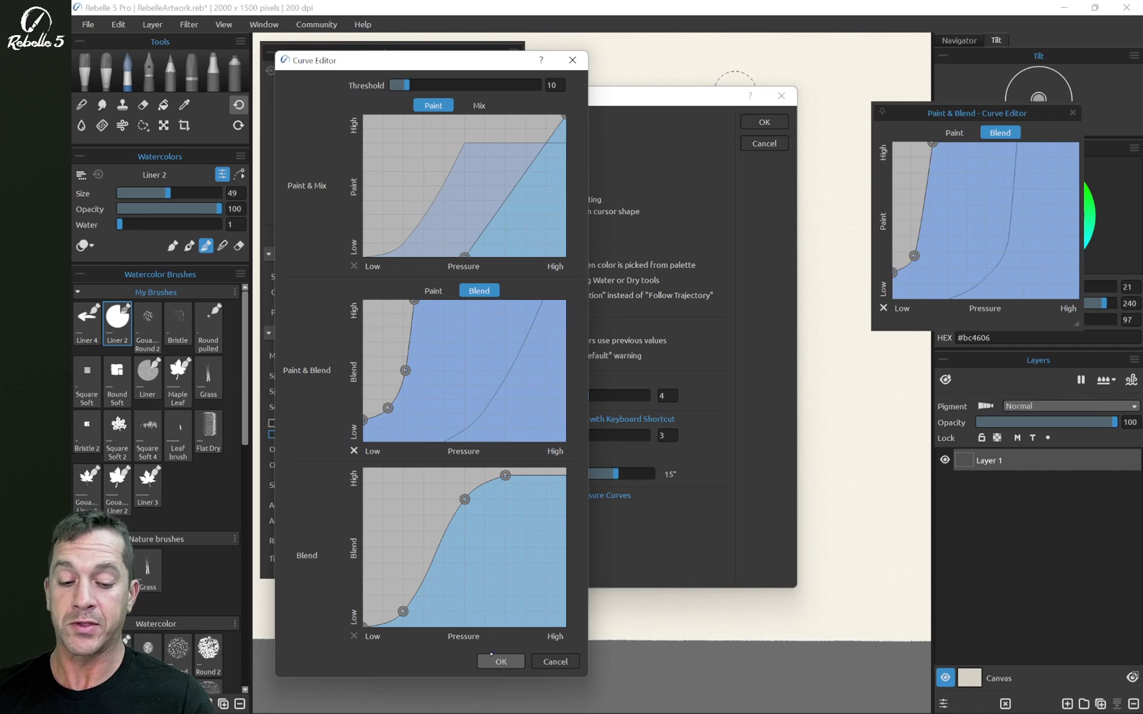
pyautogui.click(501, 662)
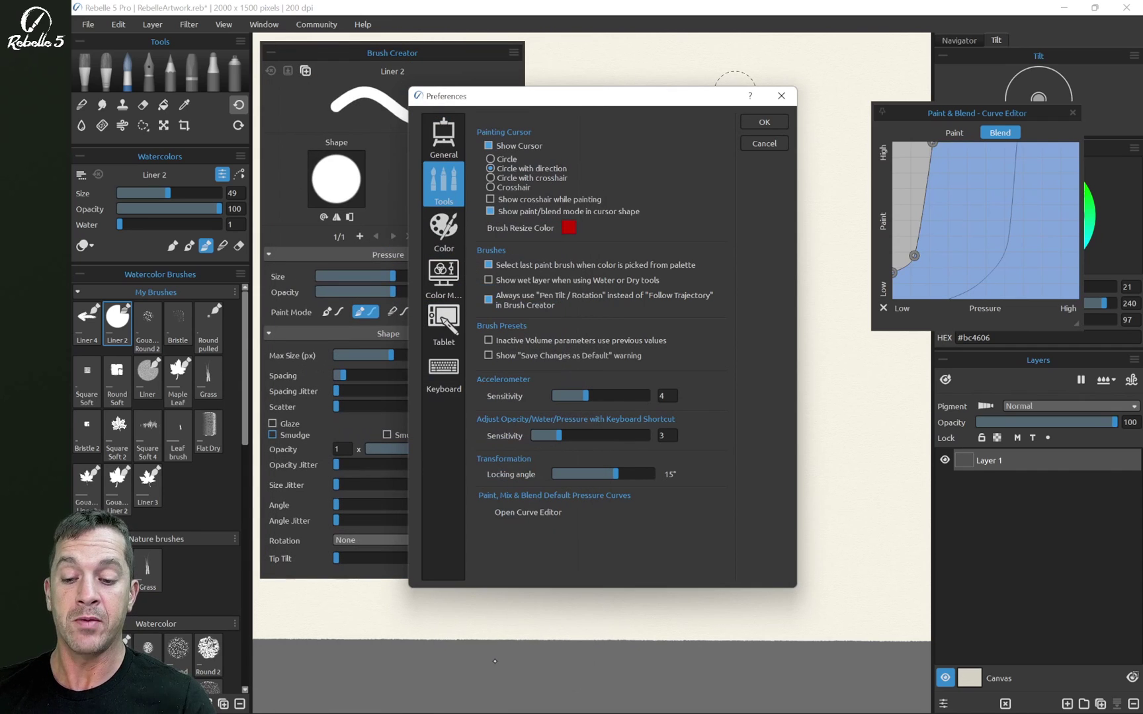
pyautogui.click(764, 122)
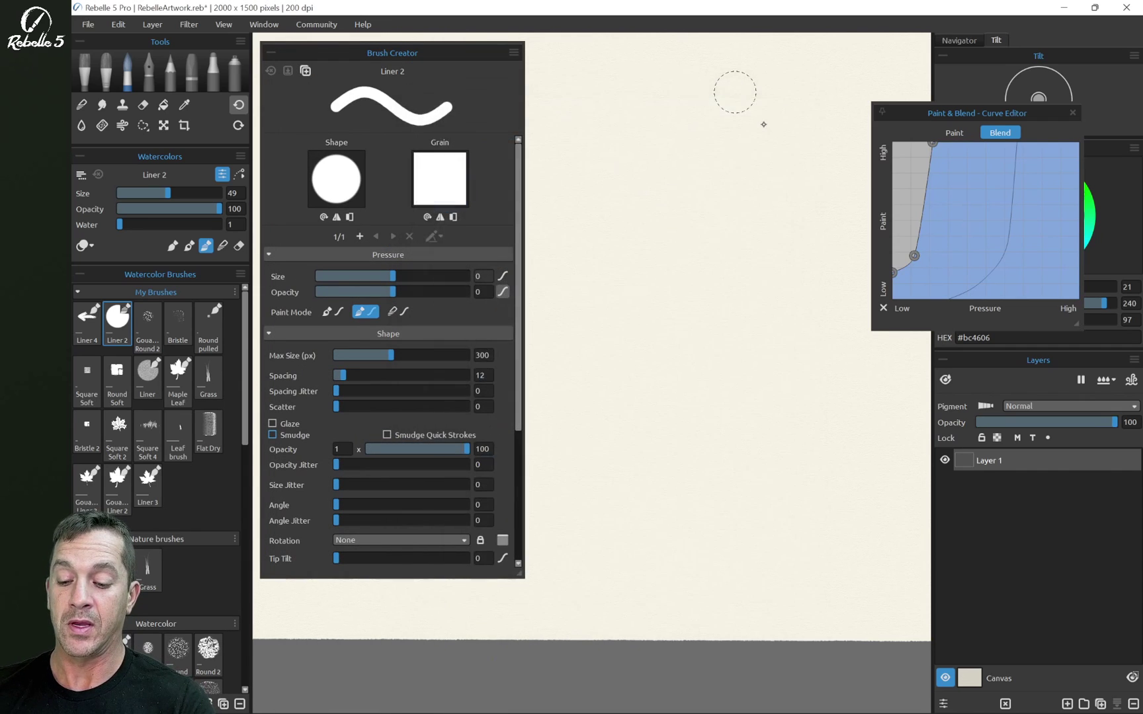
# Reset the Liner 2 brush's Paint & Blend Blend curve to the new default, painting test strokes before and after the reset.
pyautogui.moveTo(661, 310)
pyautogui.mouseDown()
pyautogui.moveTo(662, 361)
pyautogui.moveTo(695, 407)
pyautogui.mouseUp()
pyautogui.click(883, 307)
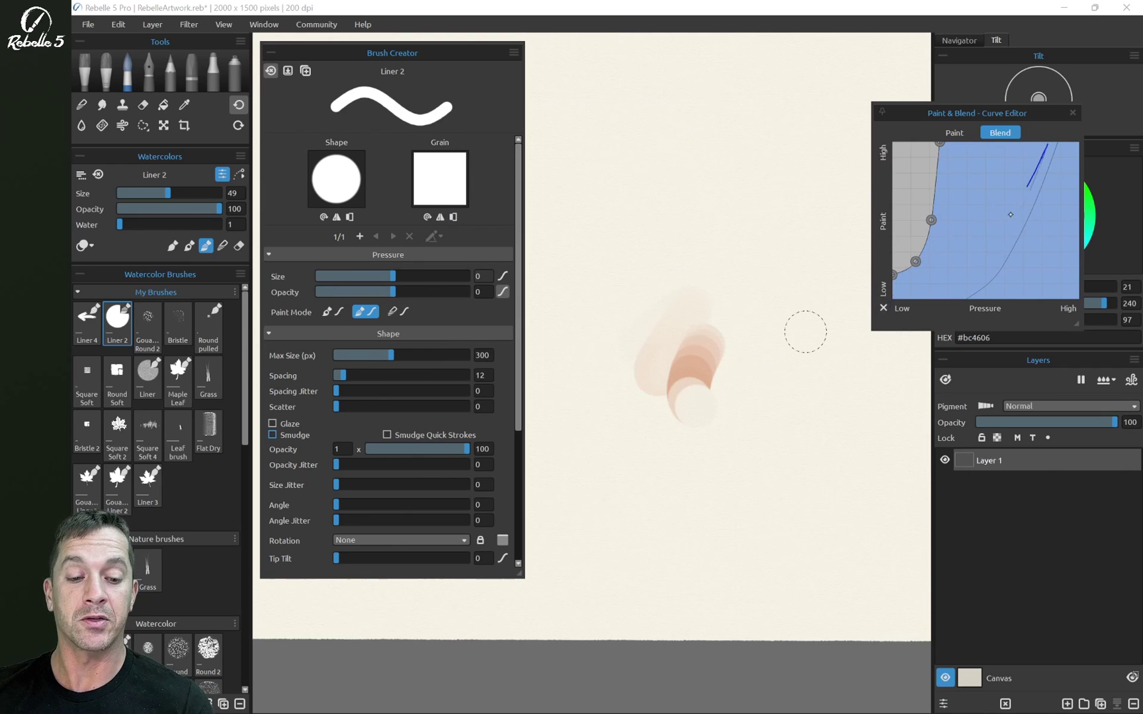
pyautogui.moveTo(728, 312)
pyautogui.mouseDown()
pyautogui.moveTo(655, 393)
pyautogui.moveTo(686, 413)
pyautogui.moveTo(666, 367)
pyautogui.moveTo(720, 403)
pyautogui.moveTo(703, 332)
pyautogui.moveTo(692, 397)
pyautogui.moveTo(749, 451)
pyautogui.mouseUp()
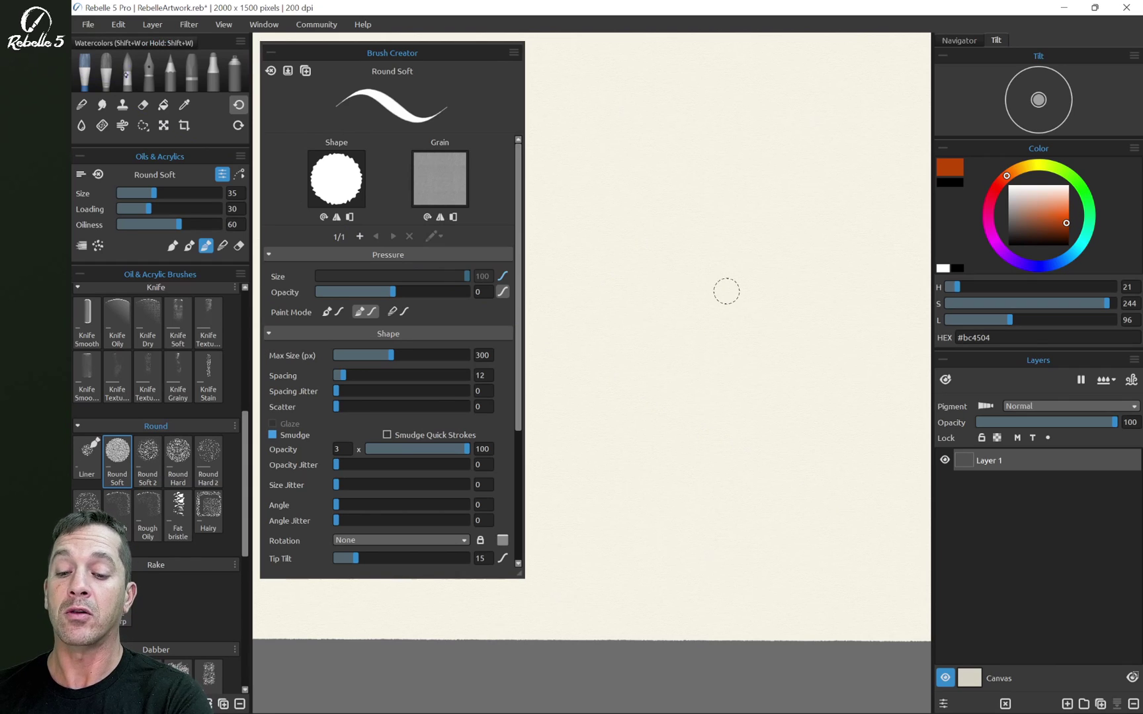
# Check the Round Soft oil brush's Paint & Blend curves and paint an orange-brown patch on Layer 1 with one edge blended out.
pyautogui.click(372, 312)
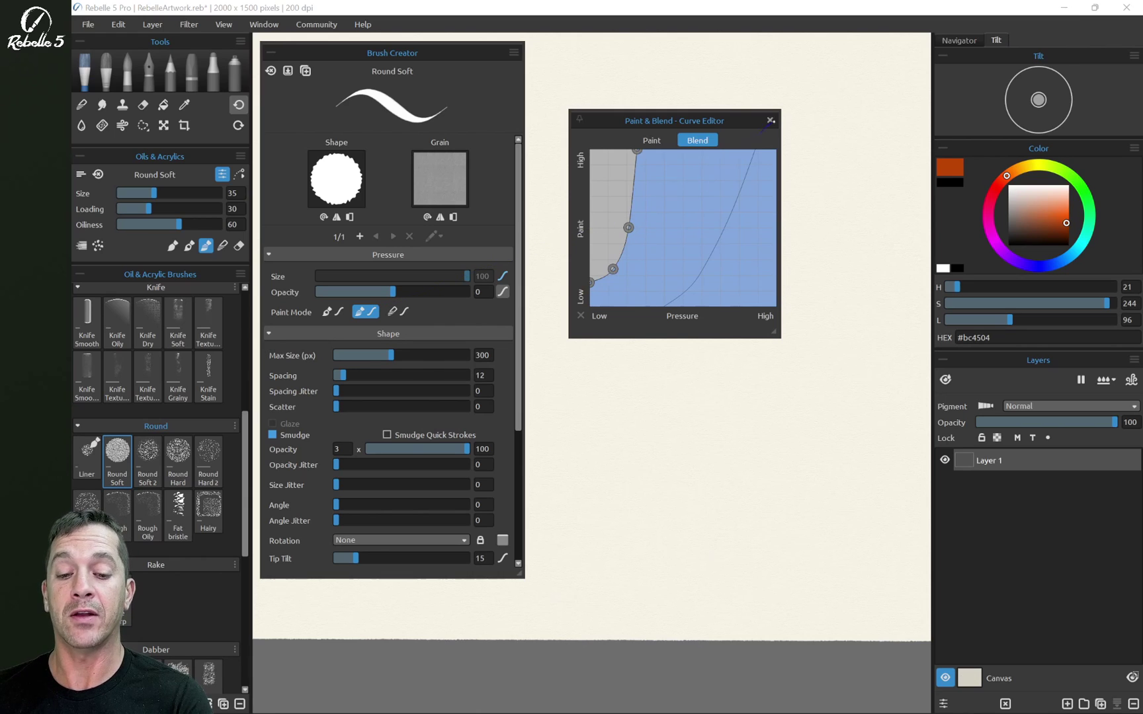
pyautogui.click(770, 120)
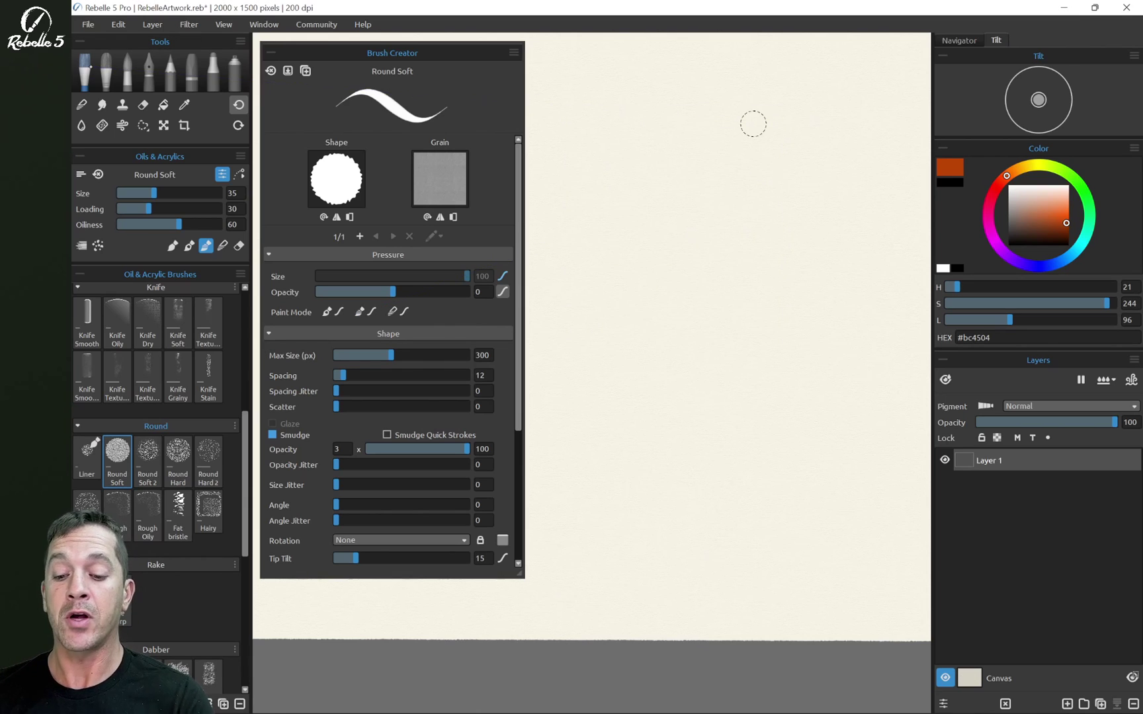
pyautogui.moveTo(679, 266)
pyautogui.mouseDown()
pyautogui.moveTo(641, 326)
pyautogui.moveTo(686, 338)
pyautogui.moveTo(718, 321)
pyautogui.moveTo(721, 348)
pyautogui.moveTo(747, 331)
pyautogui.moveTo(765, 344)
pyautogui.moveTo(751, 357)
pyautogui.moveTo(722, 339)
pyautogui.moveTo(707, 378)
pyautogui.moveTo(734, 355)
pyautogui.mouseUp()
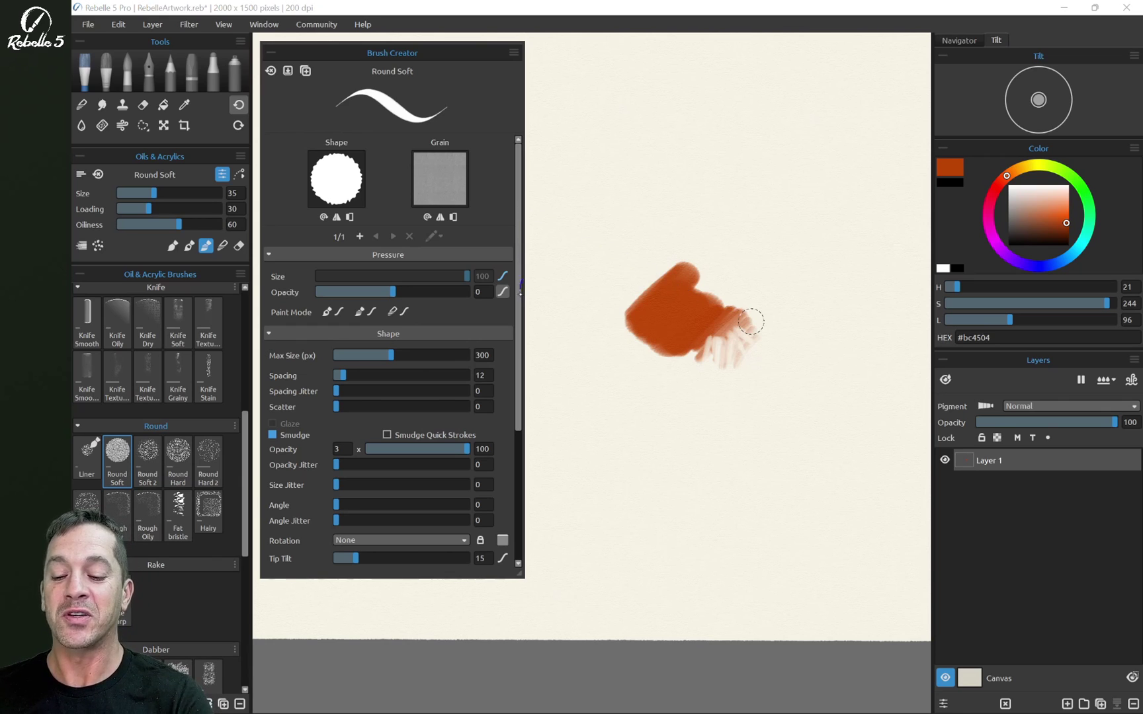
# Inspect the Round Soft brush's Shape Border settings and Tip Tilt curve, and close both.
pyautogui.moveTo(518, 321); pyautogui.dragTo(517, 450)
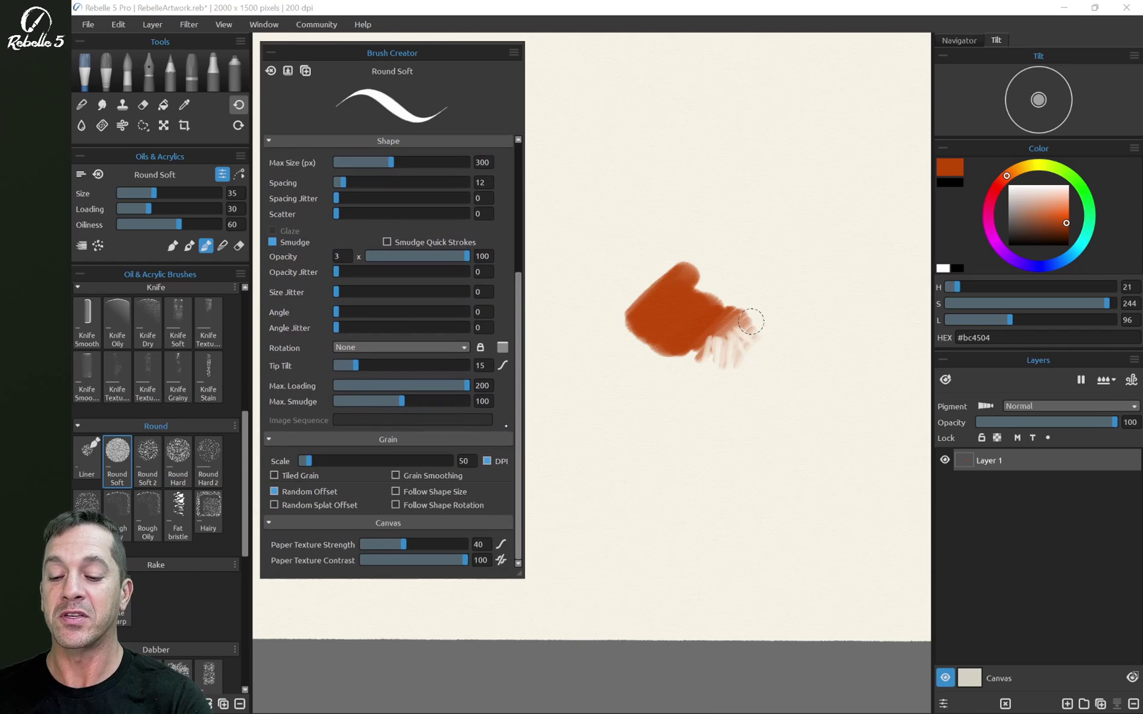
pyautogui.moveTo(517, 318); pyautogui.dragTo(516, 274)
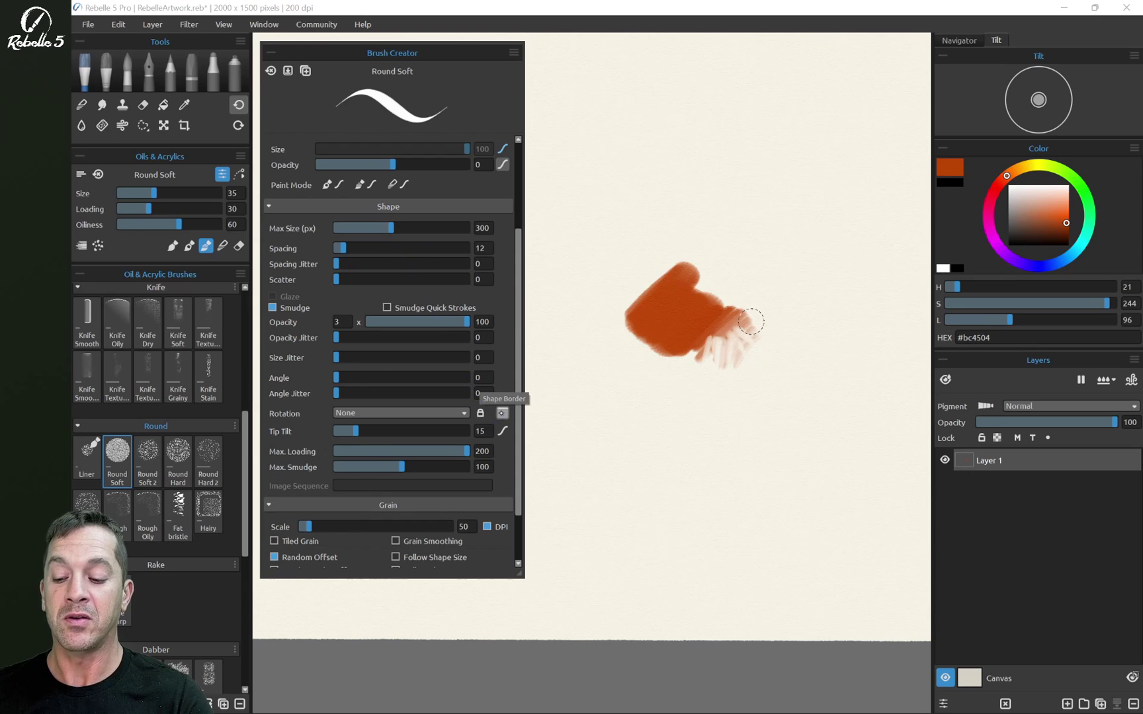
pyautogui.click(503, 413)
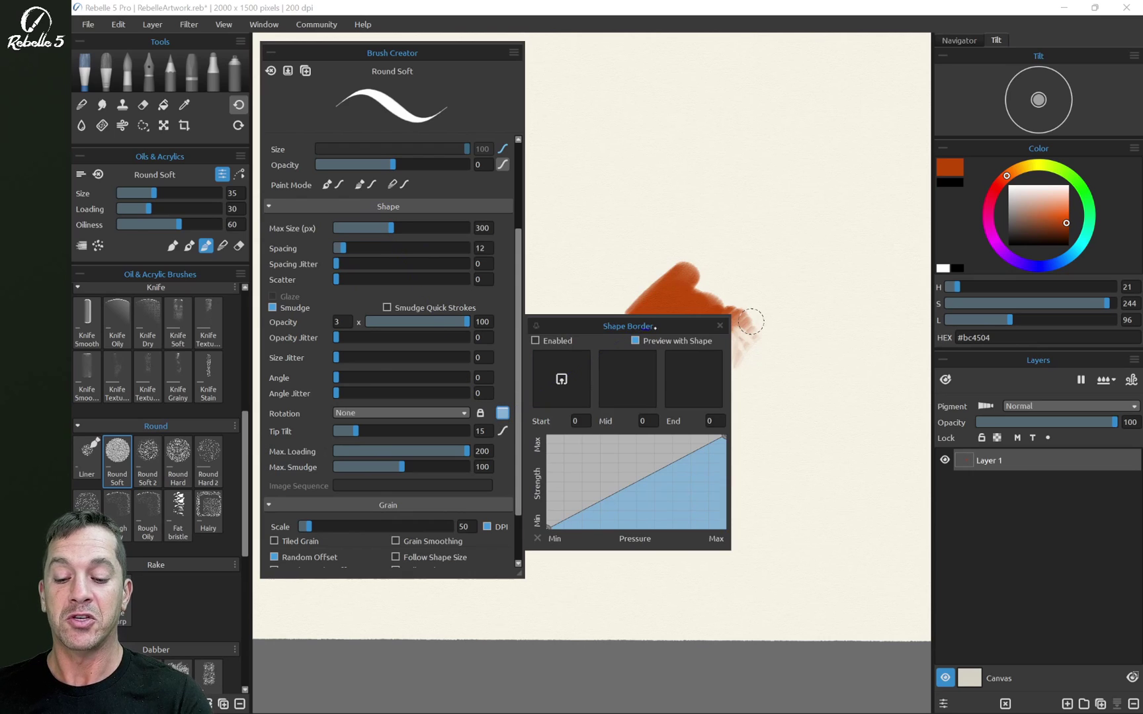
pyautogui.click(503, 430)
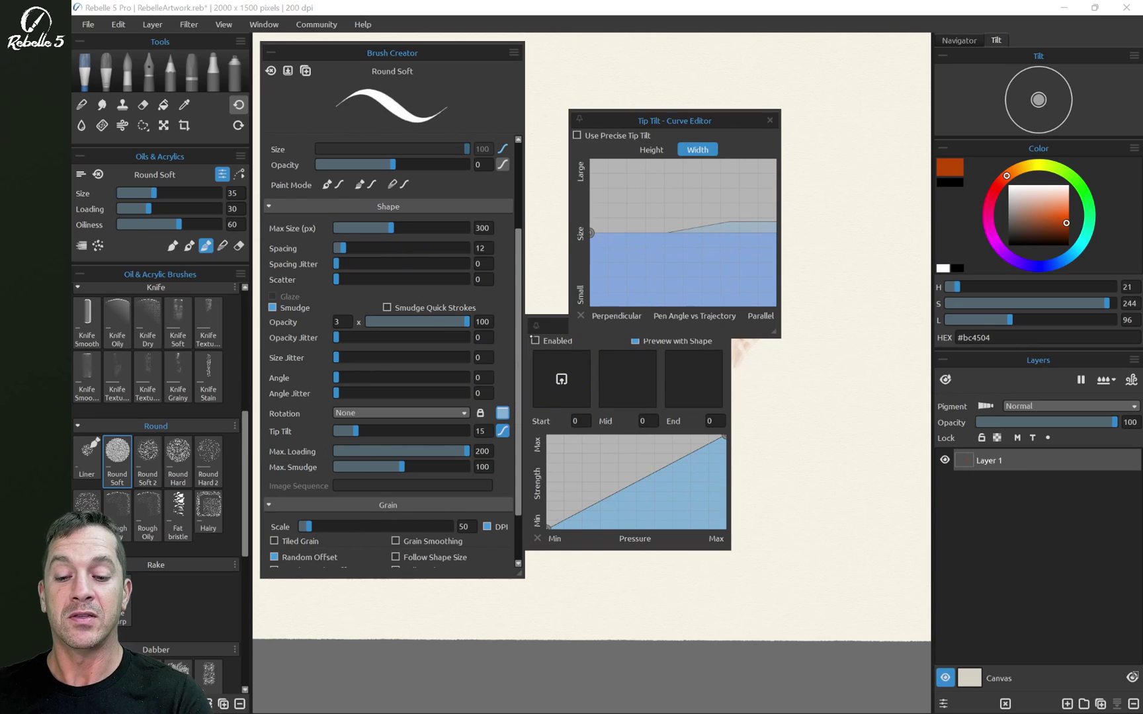
pyautogui.click(771, 105)
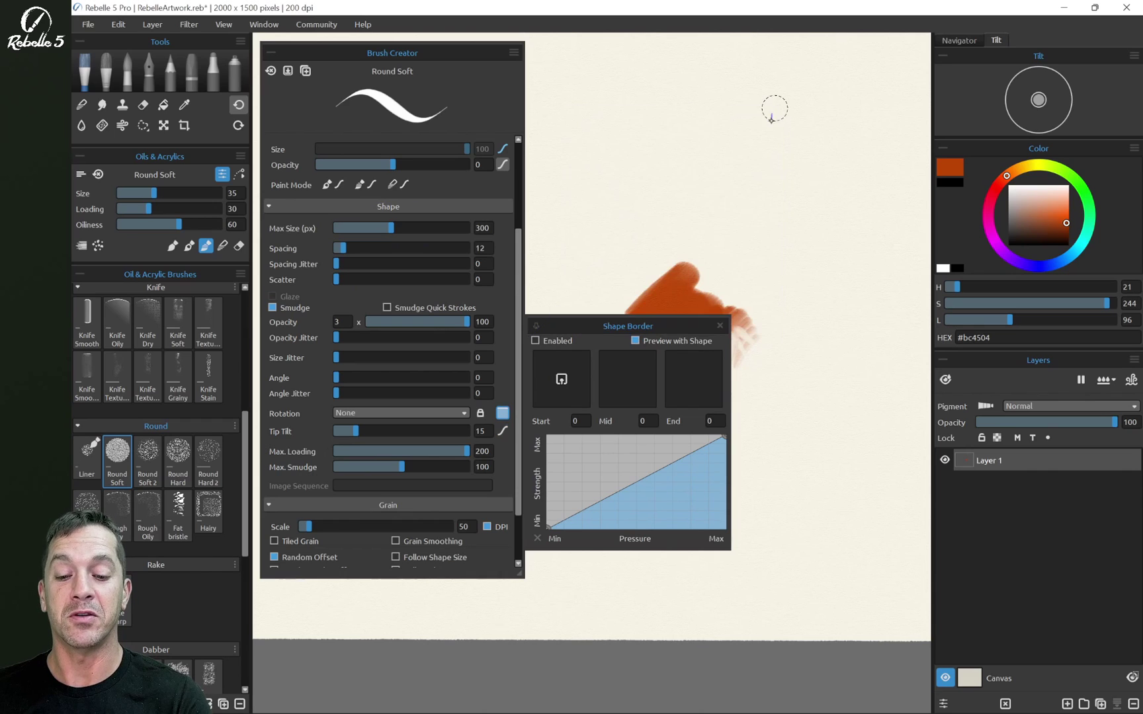
pyautogui.click(773, 111)
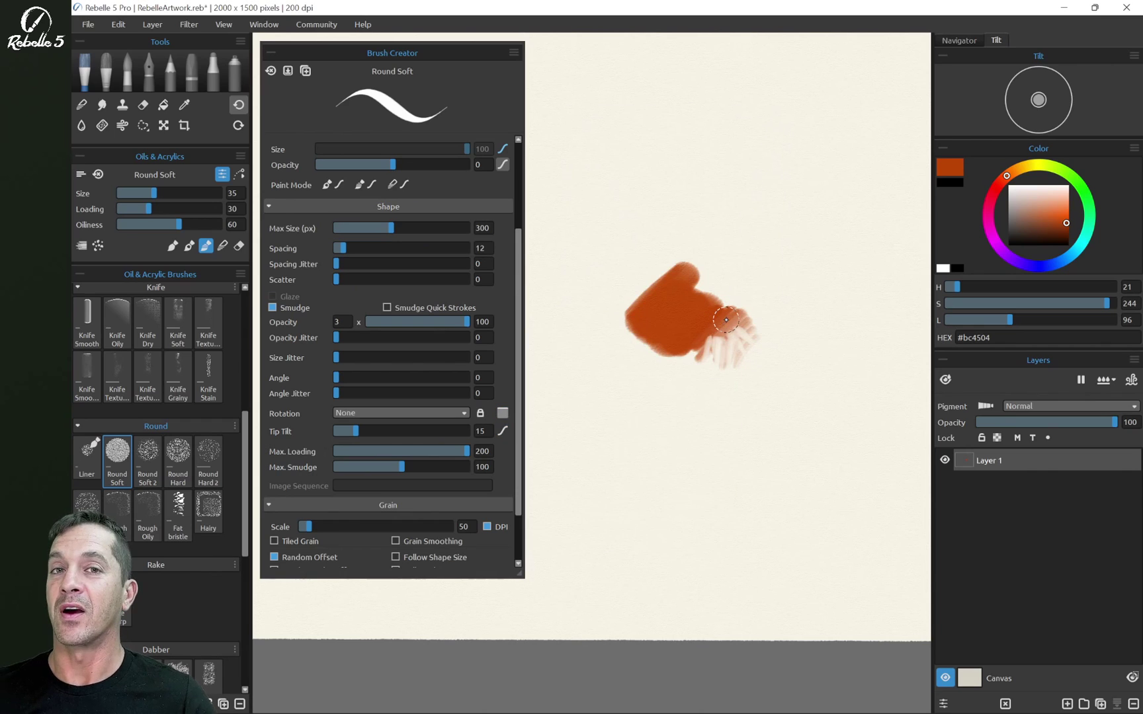